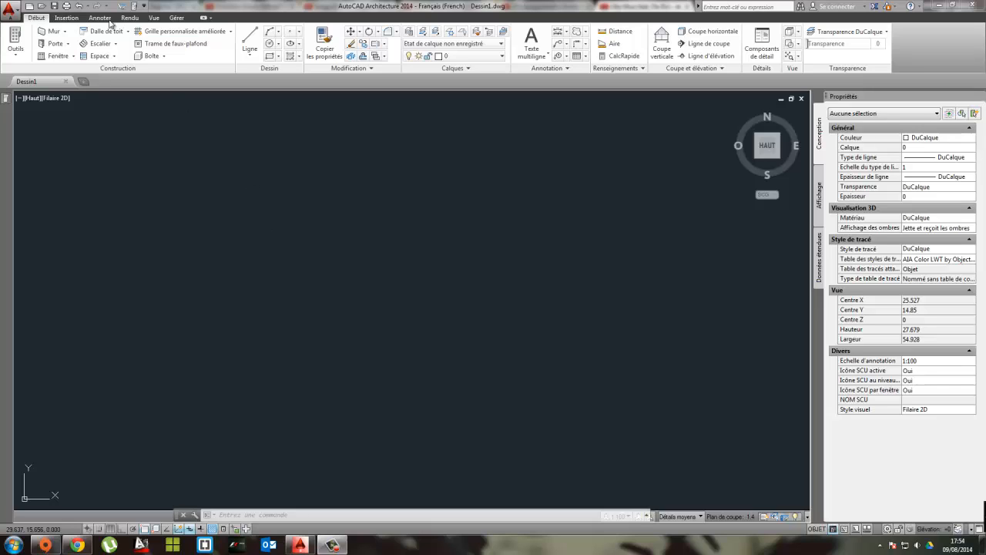
Attach the floor plan JPEG from the desktop with a full path, specifying insertion point and scale on screen and a rotation of 0
click(67, 18)
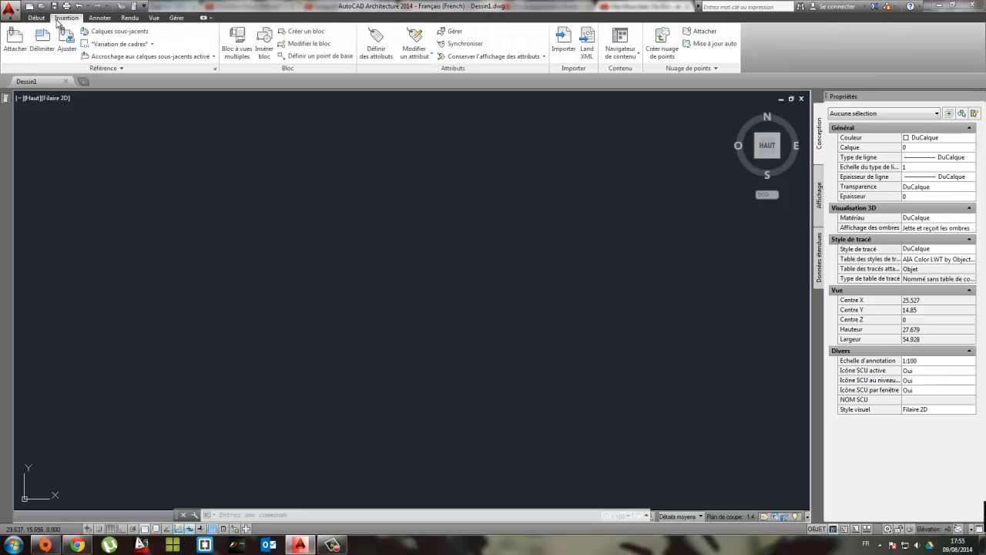
click(15, 48)
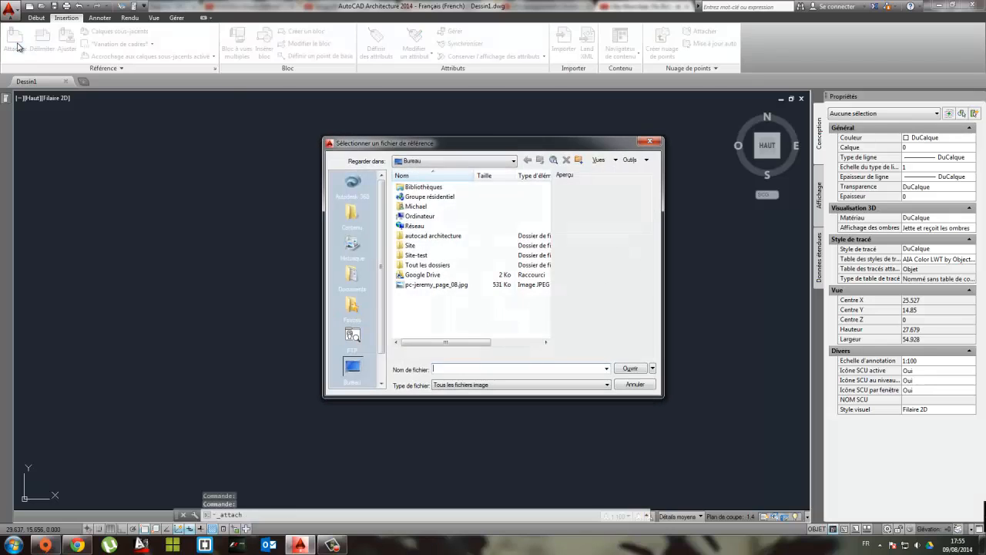
double_click(456, 285)
click(502, 347)
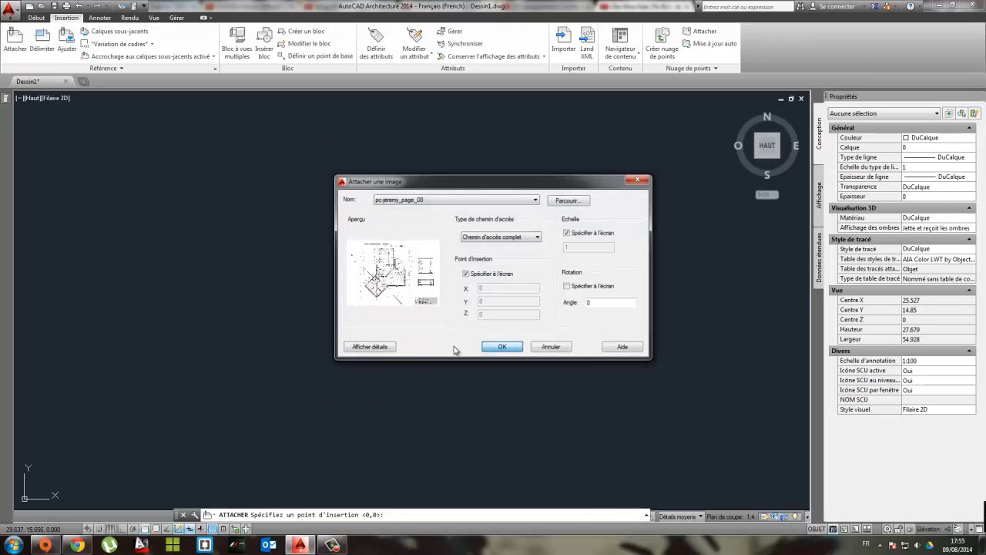
Place the plan image near the origin, at about 4.7, 4.8, with a scale factor of about 145
click(67, 467)
scroll(464, 202, down, 5)
middle_drag(531, 196, 330, 345)
middle_drag(347, 322, 392, 295)
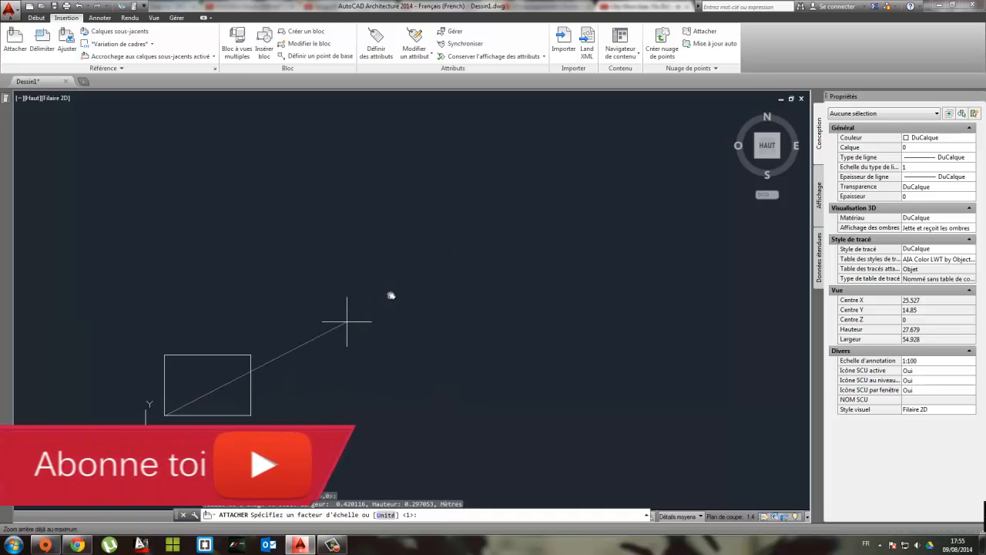
middle_drag(654, 116, 471, 273)
middle_drag(554, 154, 492, 210)
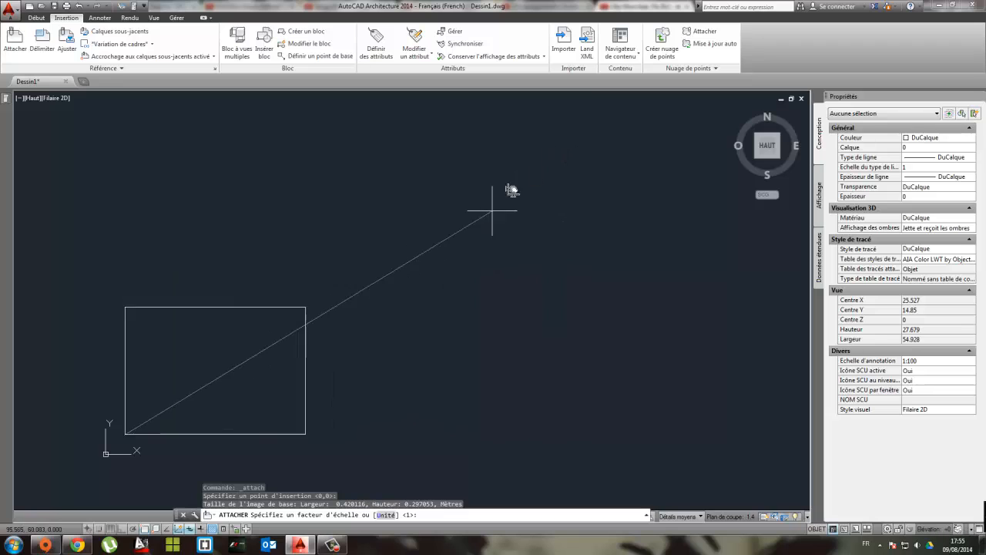
click(613, 116)
Examine the attached floor plan and the dimensions around the garage
middle_drag(337, 310, 470, 240)
scroll(465, 262, up, 4)
scroll(415, 283, down, 2)
middle_drag(415, 283, 463, 263)
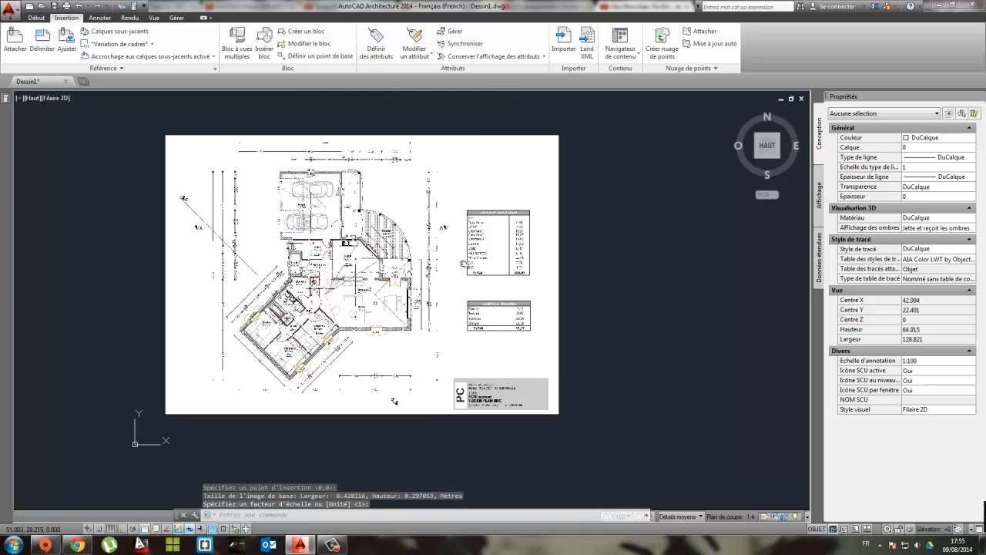
scroll(541, 252, up, 2)
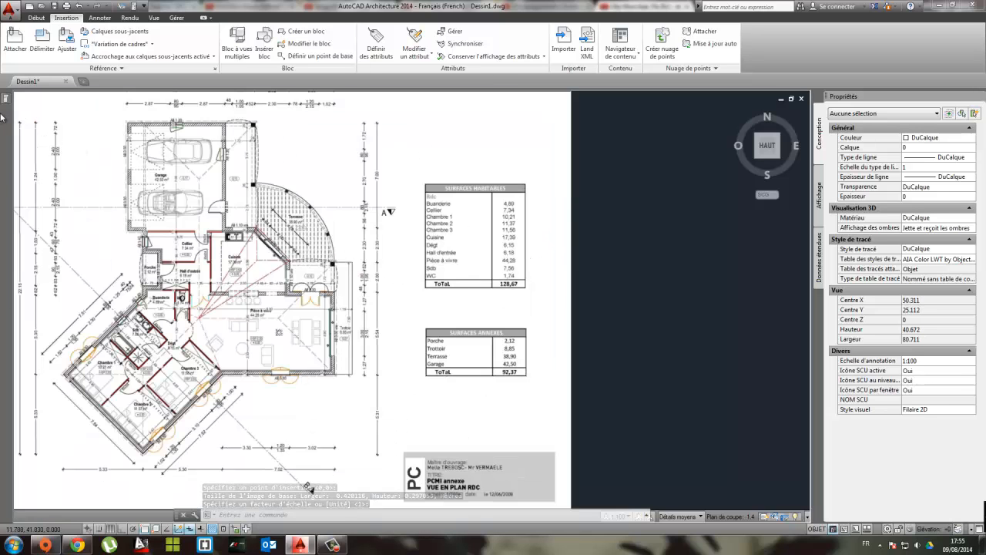
middle_drag(262, 188, 316, 248)
middle_drag(220, 144, 338, 265)
scroll(323, 243, up, 2)
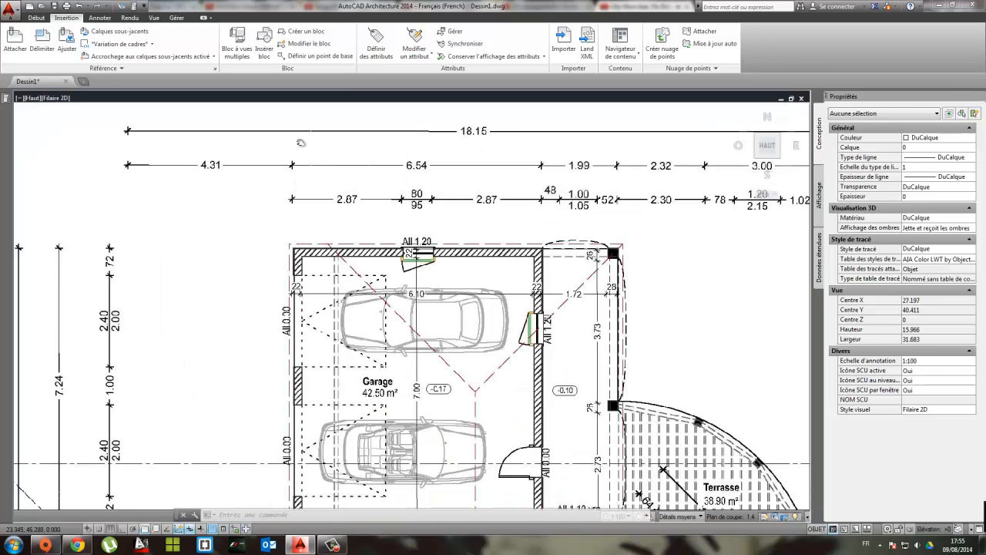
scroll(327, 149, down, 5)
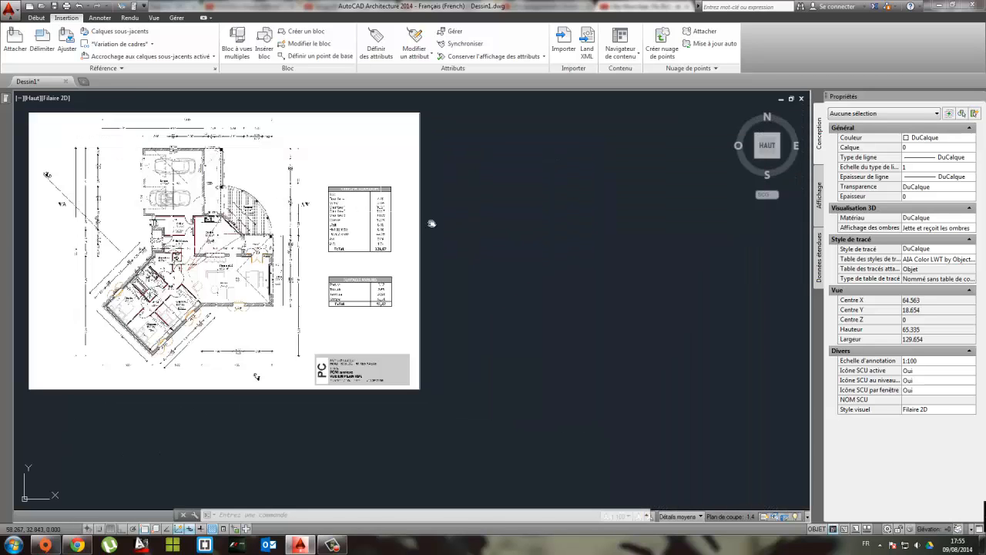
middle_drag(406, 234, 445, 264)
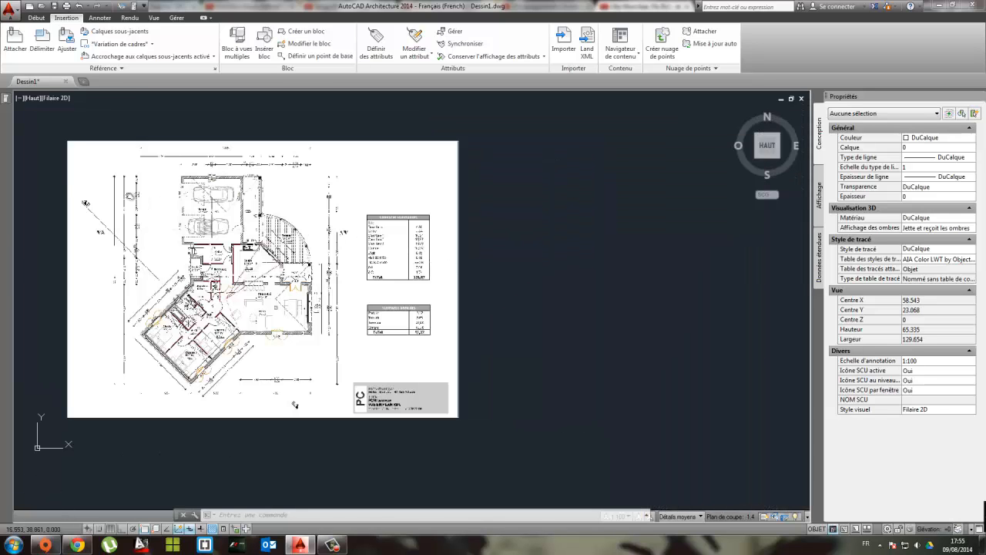
Begin a Standard wall 0.1 wide and 3 high in the empty area beside the plan image, with ortho mode on
mouse_move(4, 98)
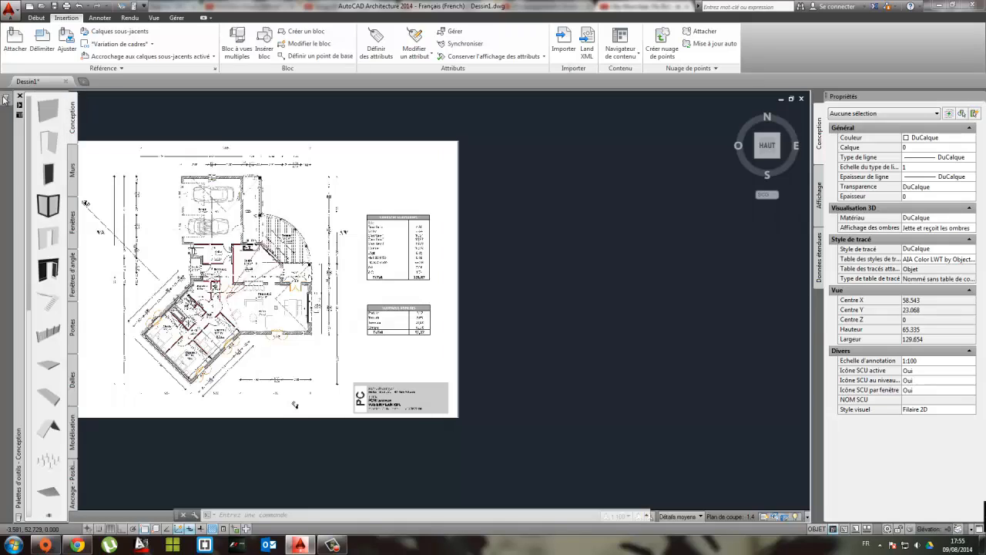
click(54, 114)
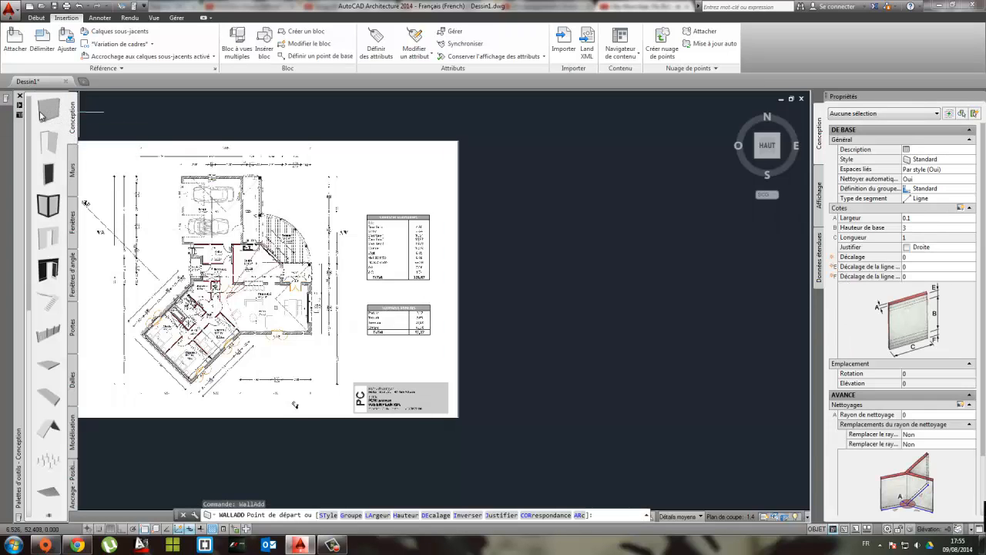
click(502, 166)
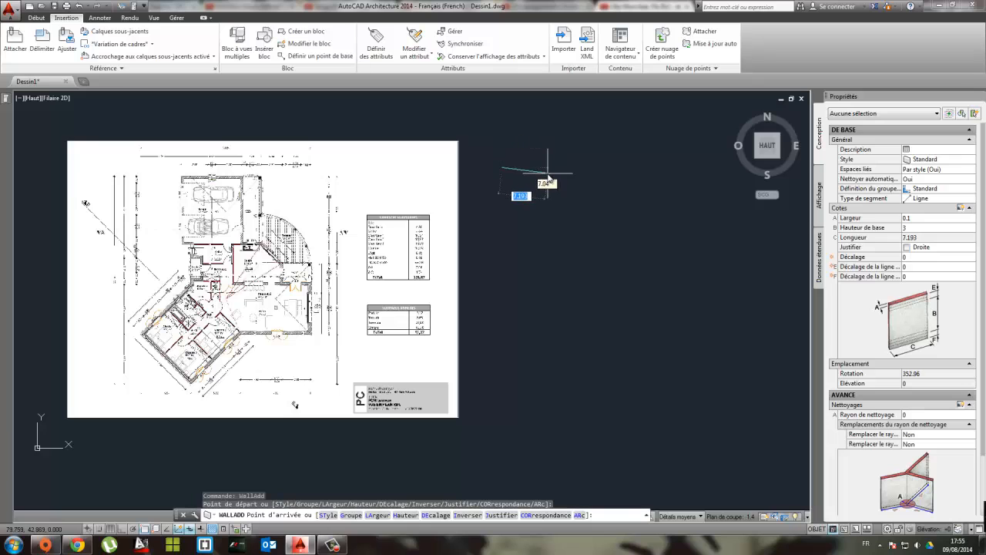
scroll(543, 174, up, 2)
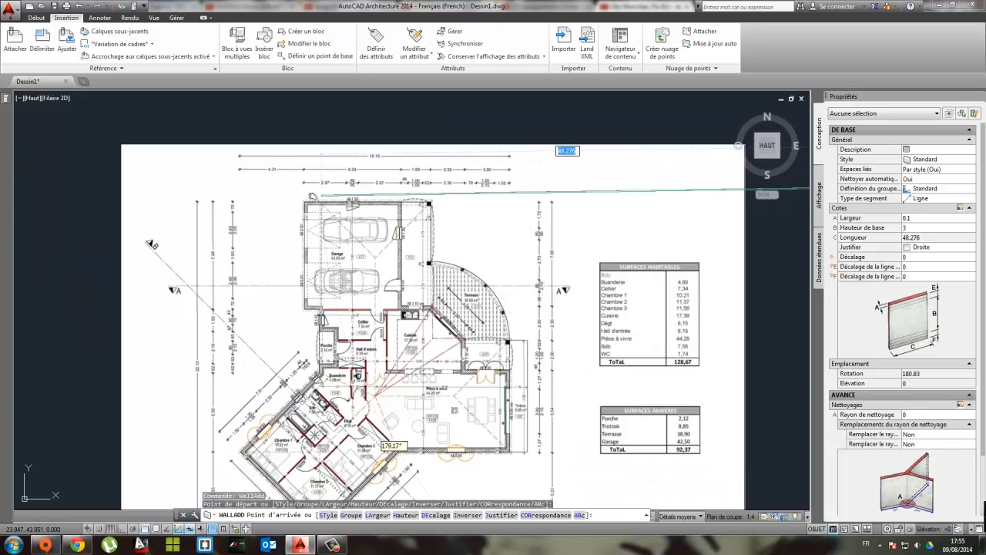
scroll(368, 165, up, 3)
scroll(377, 166, down, 4)
middle_drag(511, 203, 297, 219)
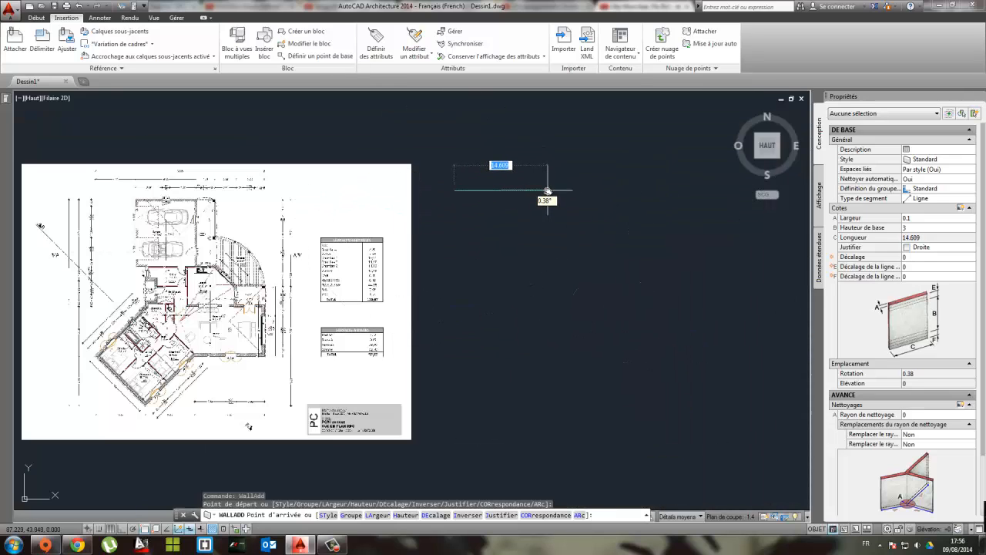
click(122, 530)
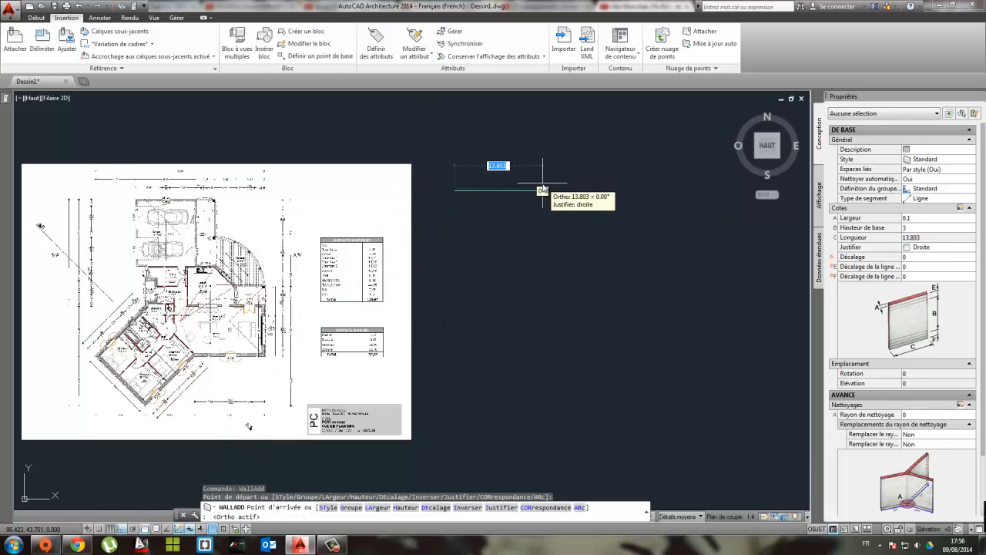
Complete the horizontal wall with a length of 6.54 at 0 degrees and end the wall command
scroll(544, 189, up, 1)
scroll(544, 193, up, 2)
middle_drag(544, 203, 622, 225)
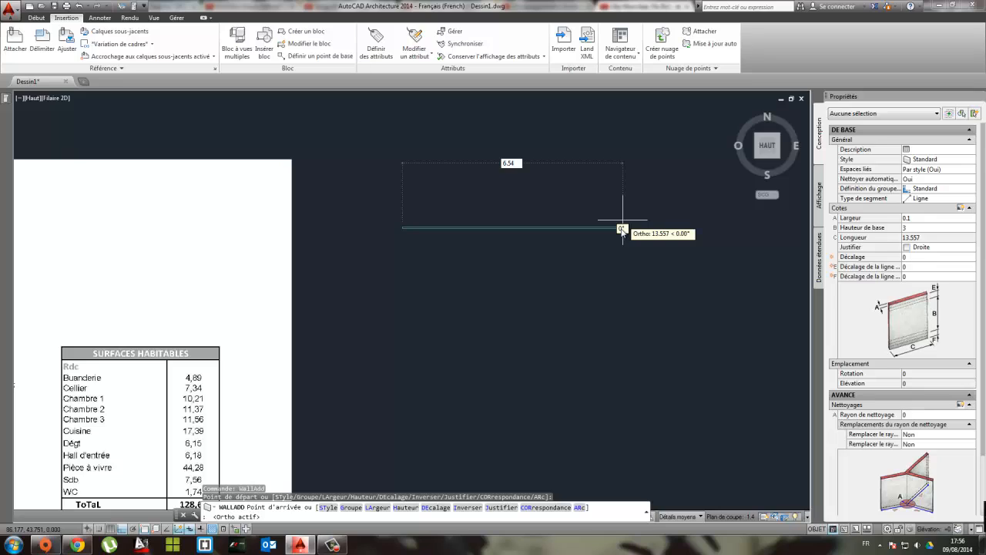
key(Return)
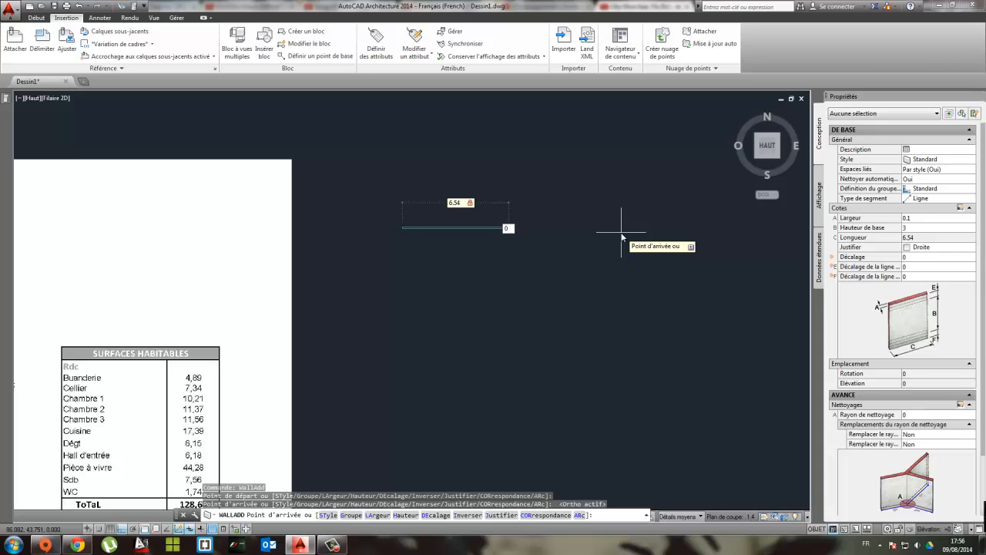
text(@)
key(Return)
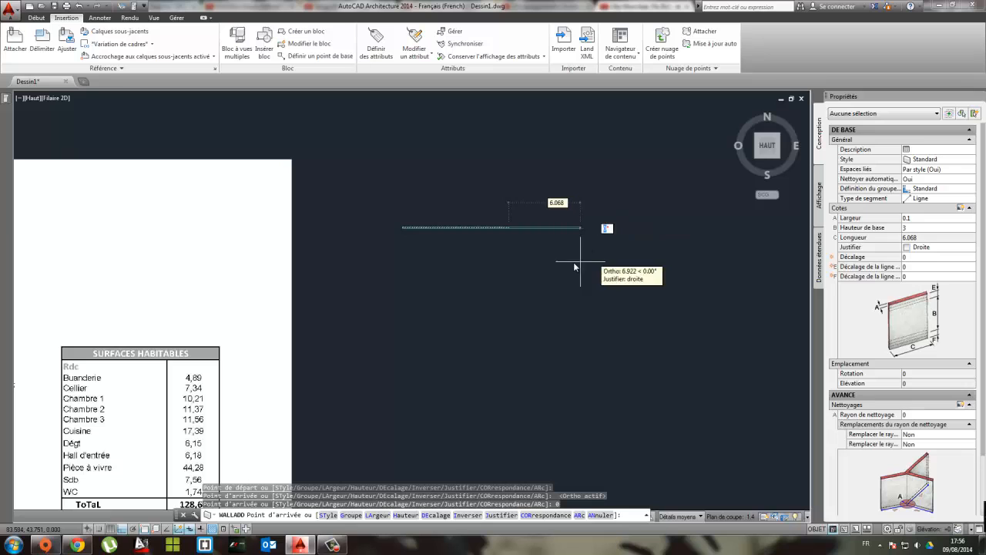
key(Escape)
Turn ortho mode off and shrink the plan image from its lower-left corner to about 44 wide
scroll(401, 249, down, 2)
middle_drag(401, 249, 535, 215)
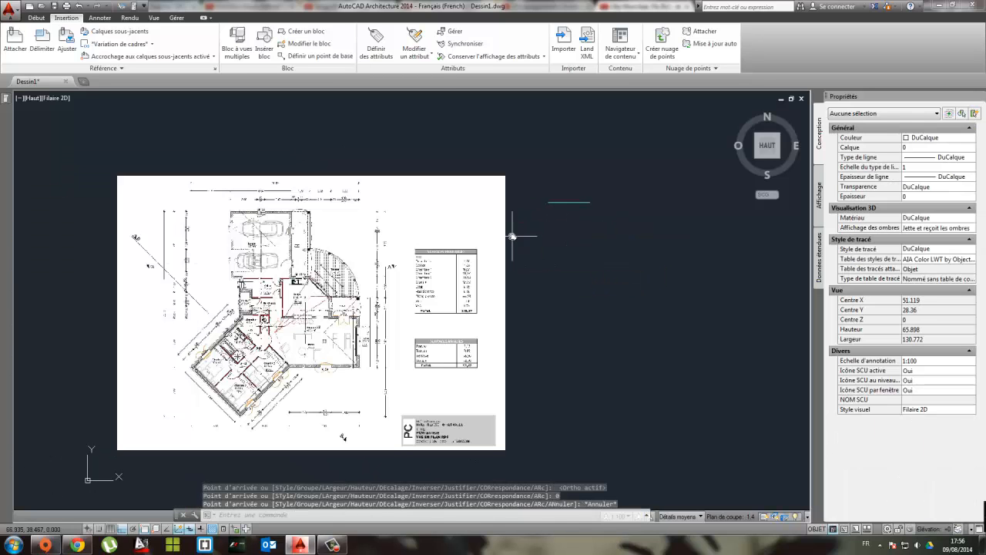
click(530, 190)
click(486, 162)
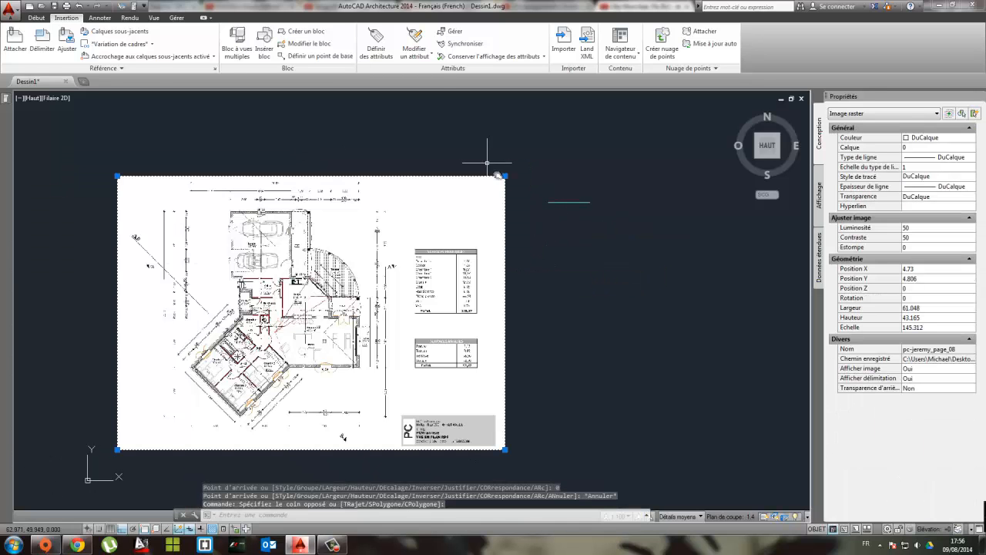
click(117, 450)
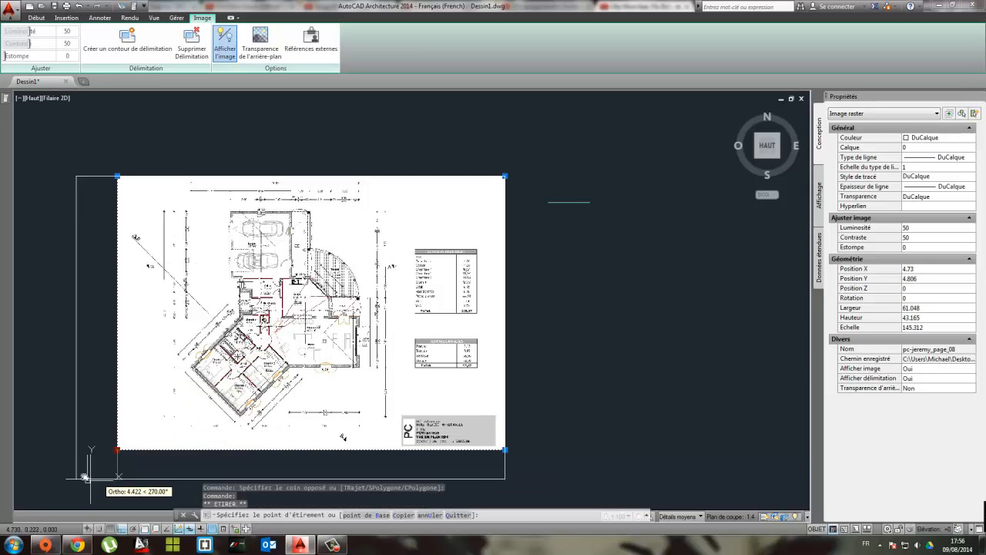
key(Escape)
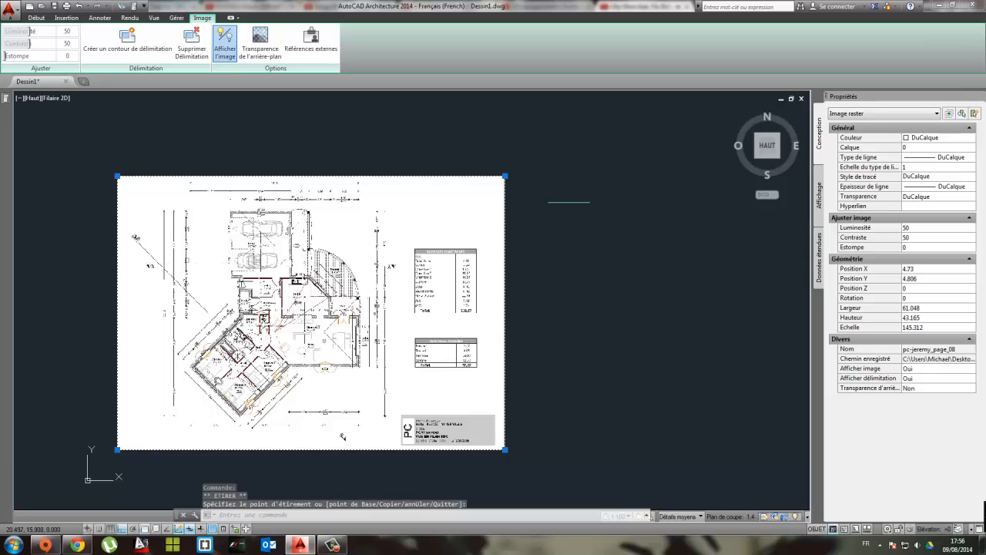
click(111, 529)
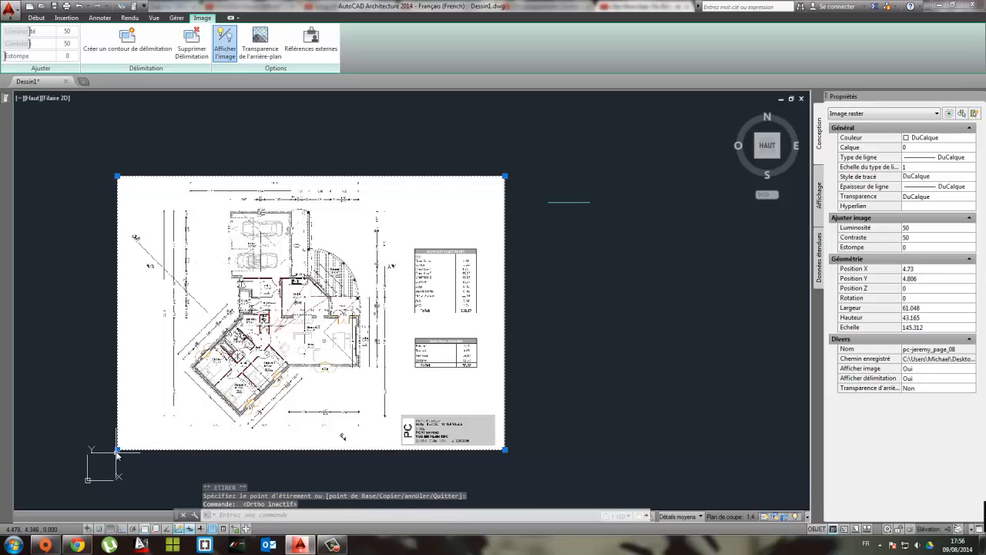
click(226, 373)
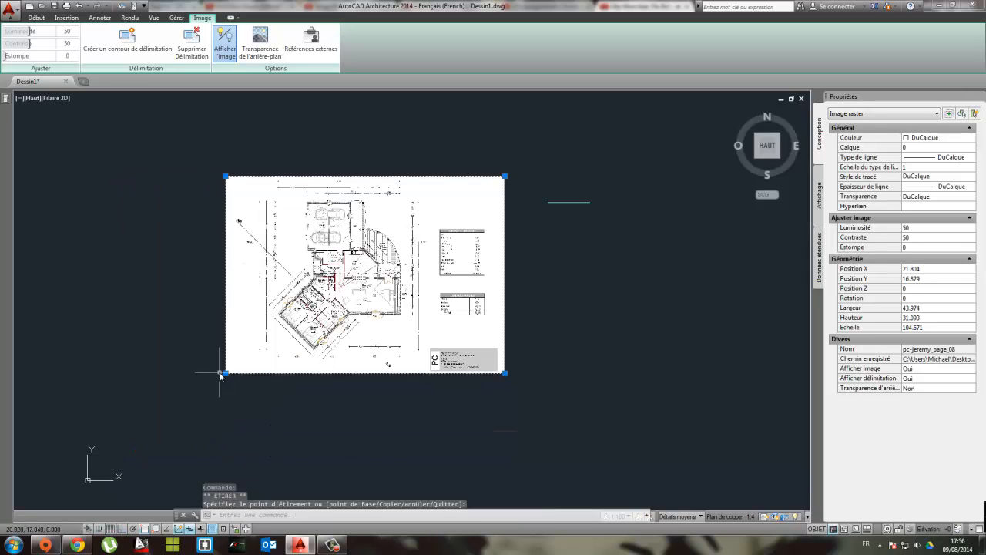
Shrink the plan image further from its lower-left corner to about 18.7 wide
click(225, 374)
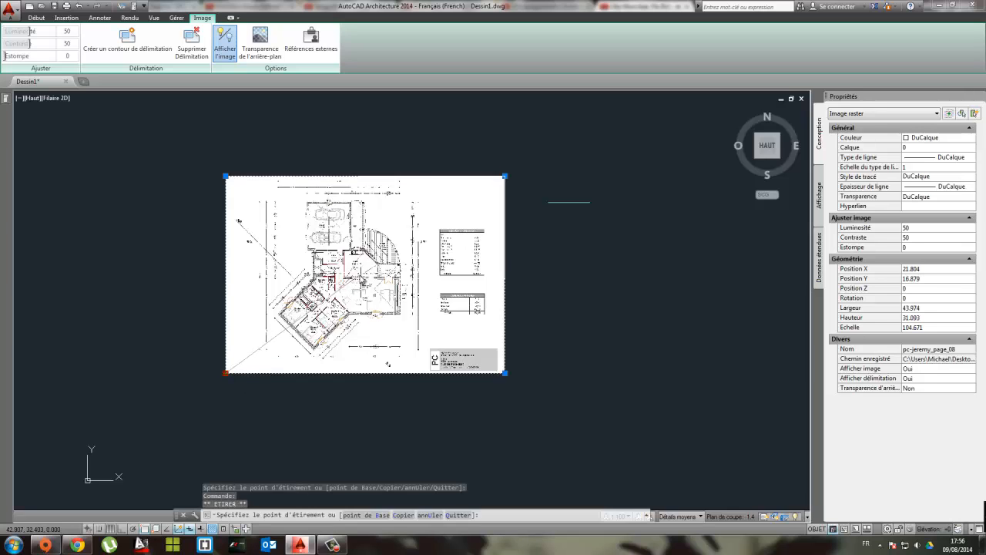
click(361, 275)
scroll(465, 251, up, 4)
middle_drag(497, 256, 305, 360)
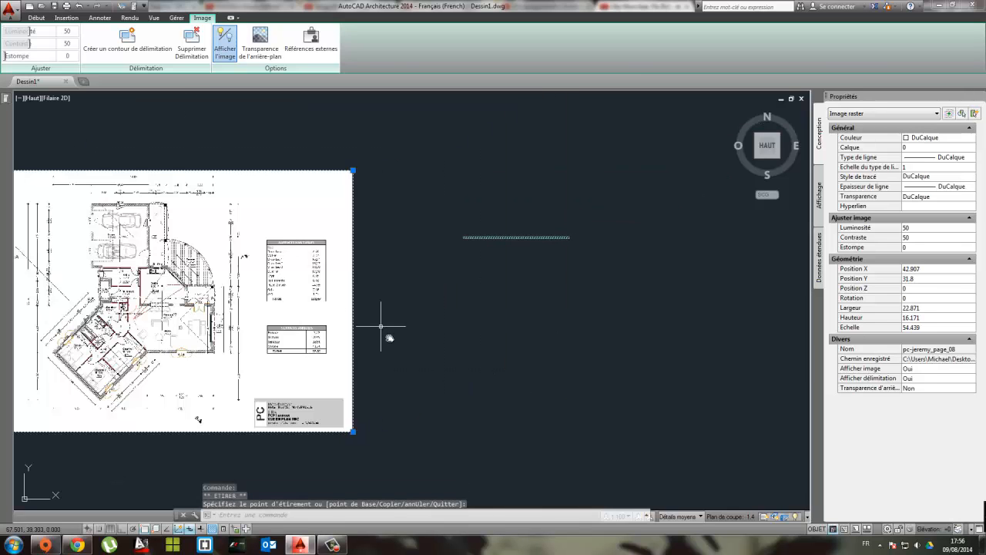
middle_drag(388, 317, 486, 292)
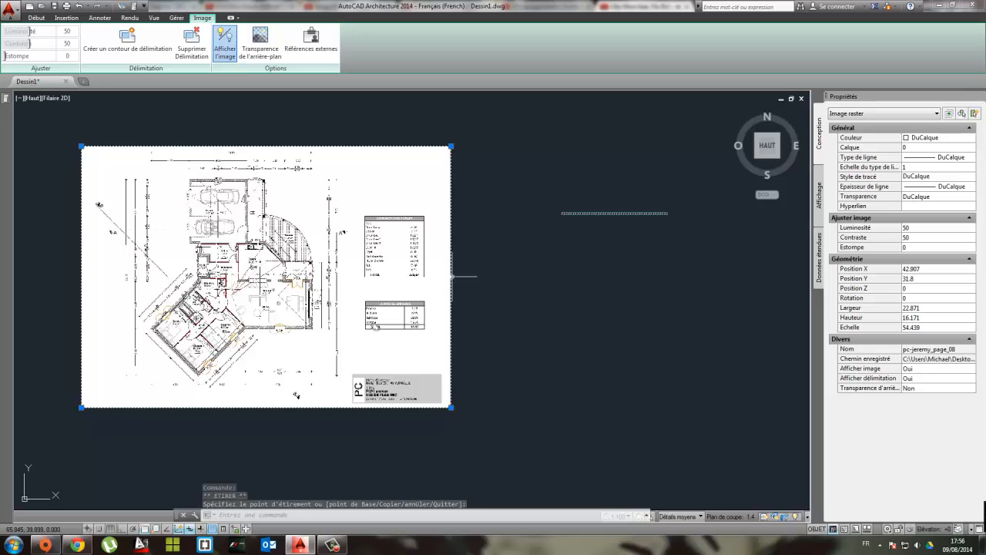
click(82, 407)
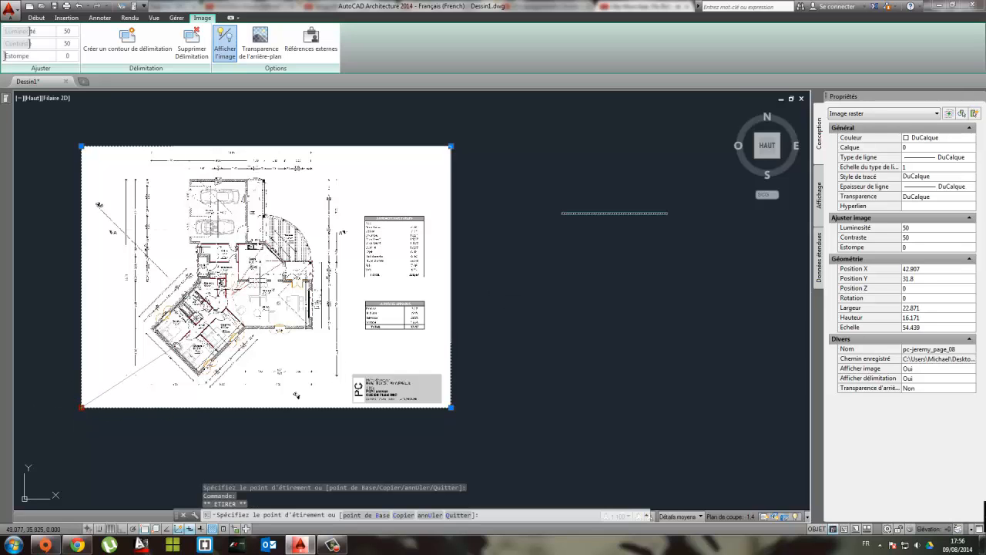
click(150, 359)
middle_drag(392, 275, 323, 296)
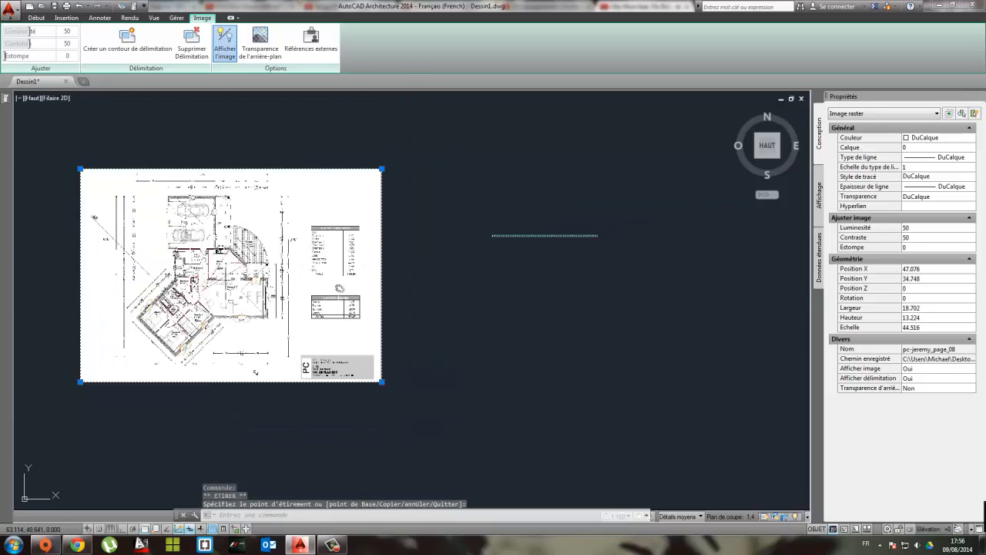
click(36, 18)
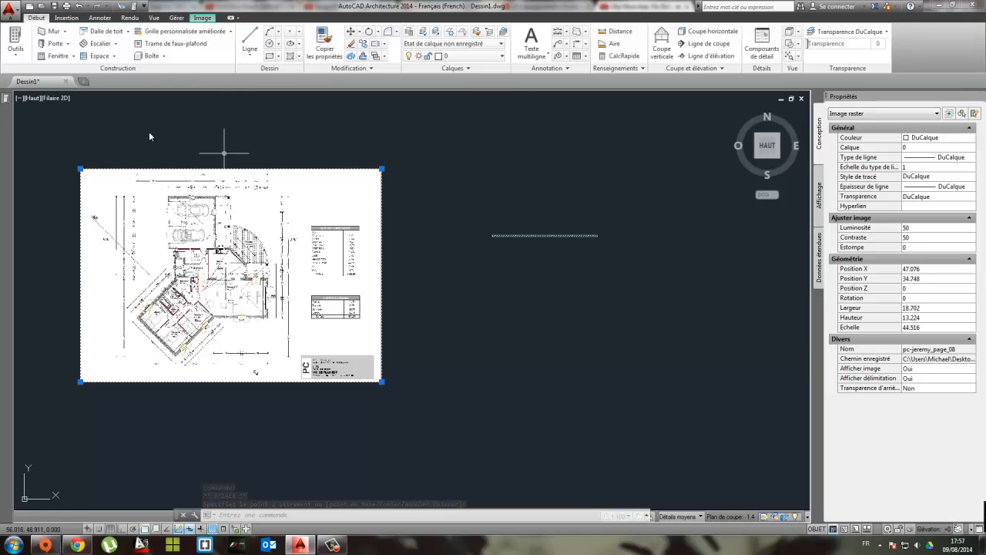
mouse_move(7, 98)
click(49, 111)
scroll(187, 207, up, 5)
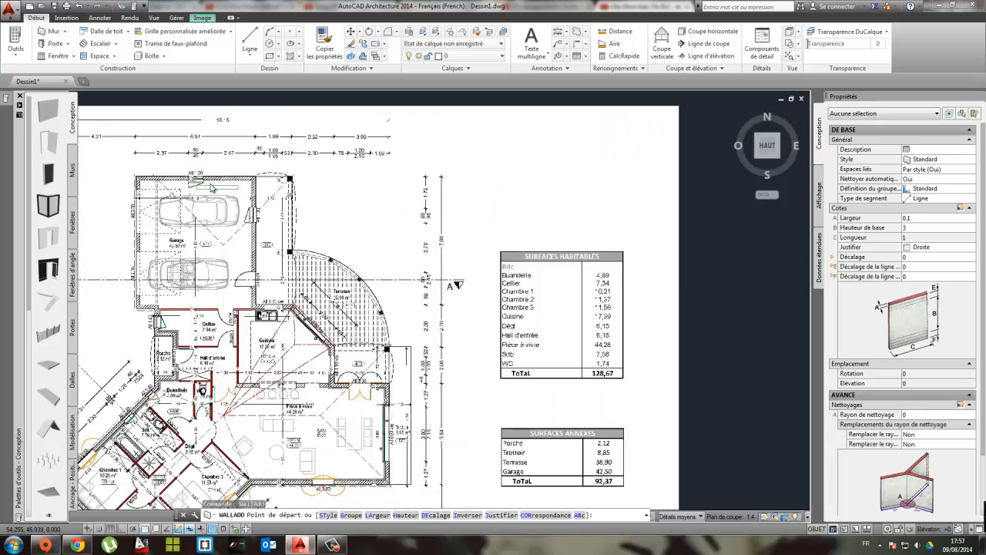
scroll(212, 188, up, 2)
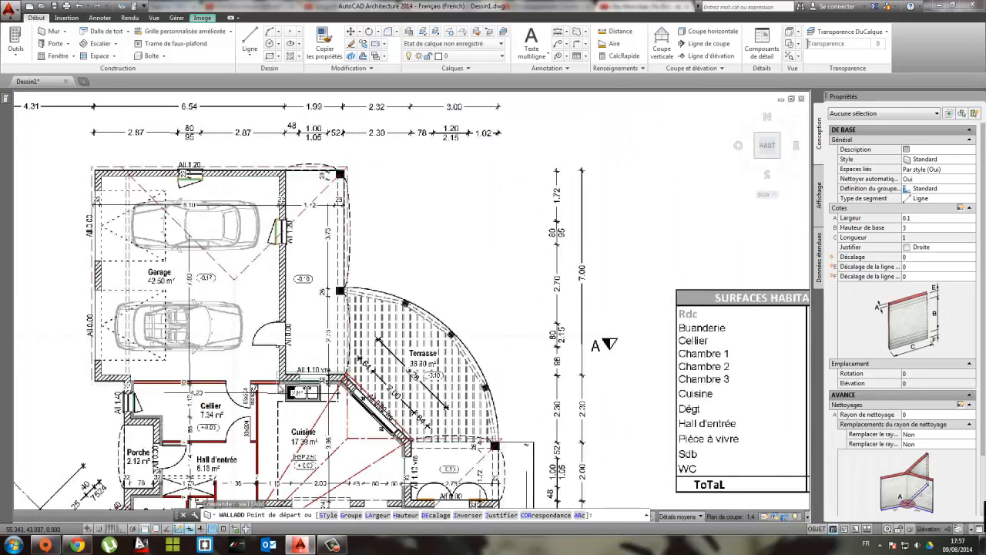
mouse_move(158, 231)
middle_down()
mouse_move(253, 246)
mouse_move(488, 231)
middle_up()
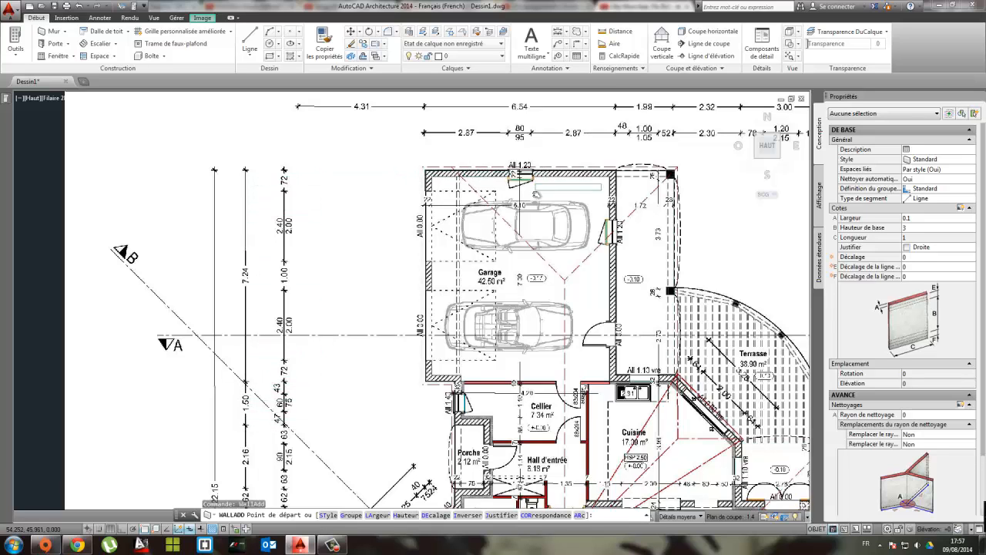
scroll(609, 195, down, 4)
middle_drag(793, 224, 319, 246)
middle_drag(725, 277, 493, 255)
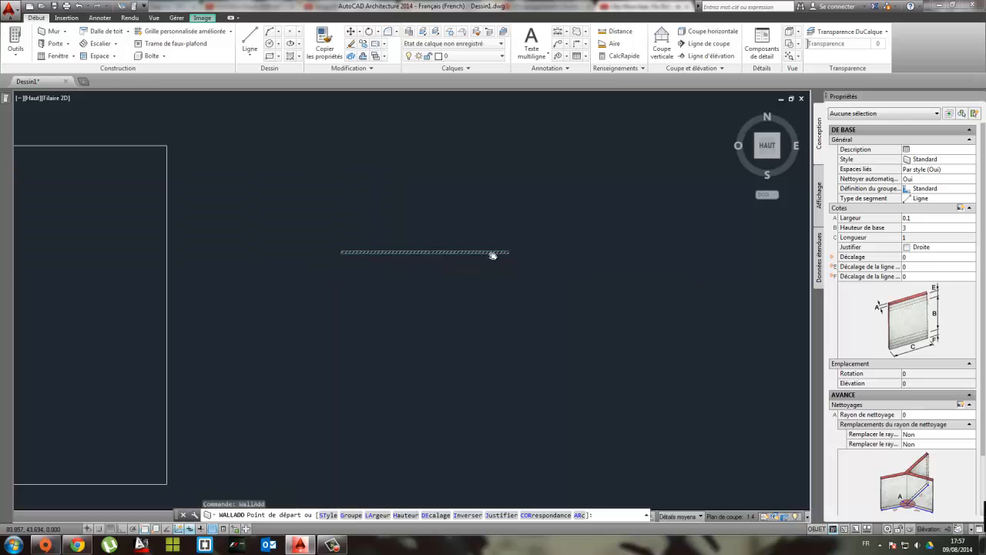
click(487, 248)
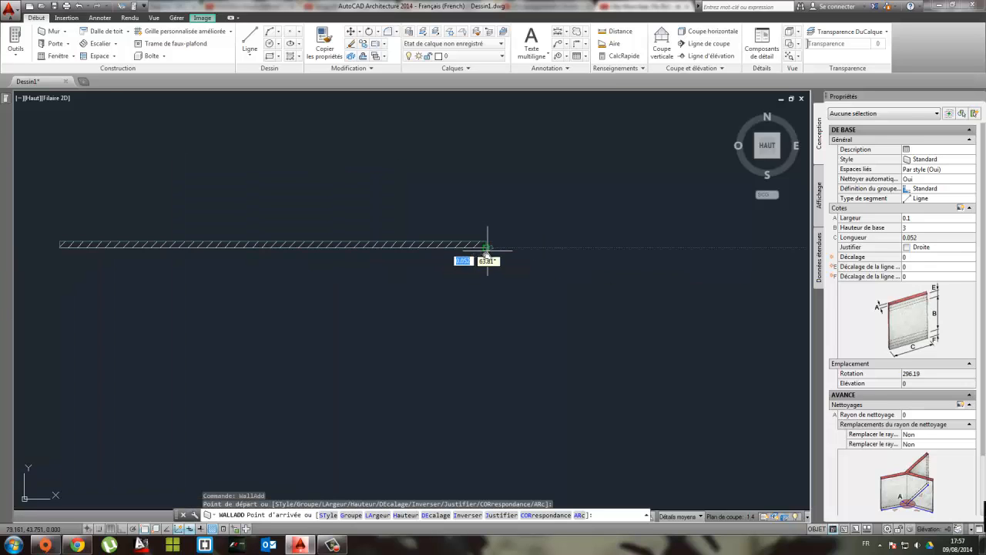
Turn ortho mode on and cancel the unfinished wall
click(123, 529)
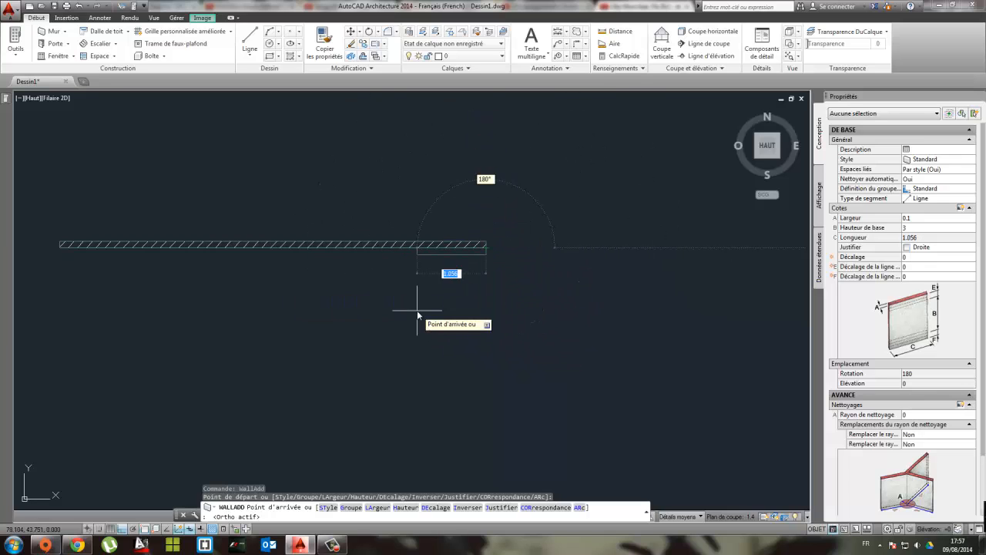
key(Escape)
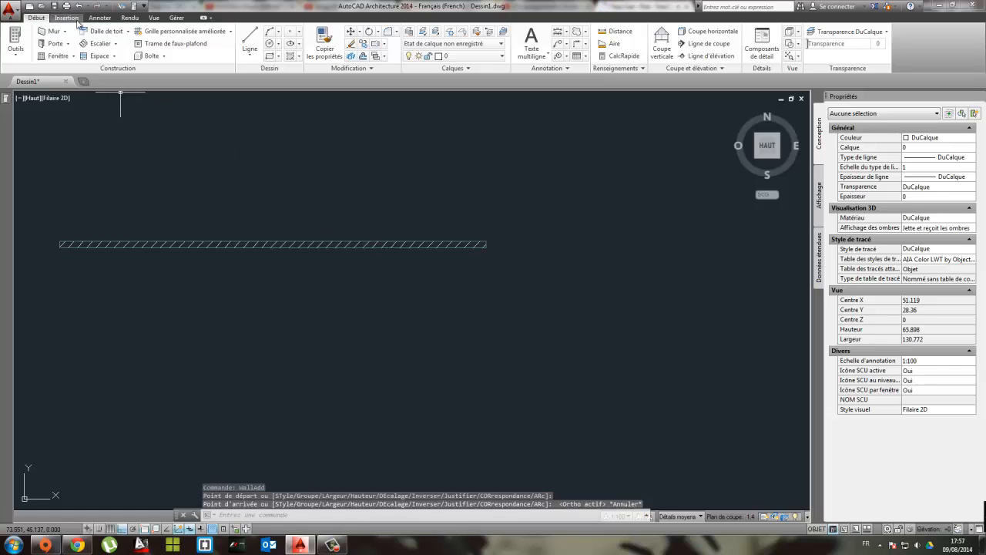
Add a horizontal linear dimension spanning the full length of the reference wall, with its dimension line above the wall
click(100, 16)
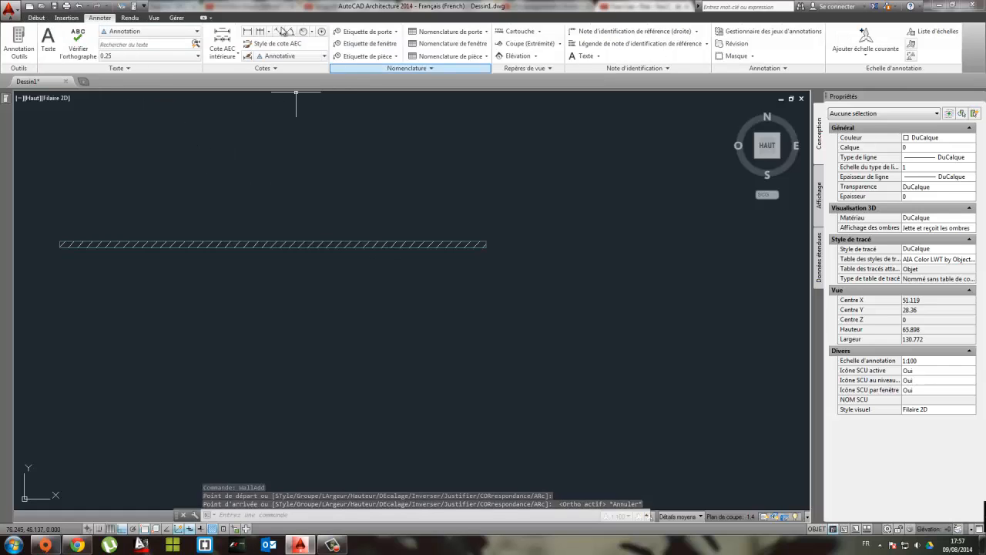
click(246, 32)
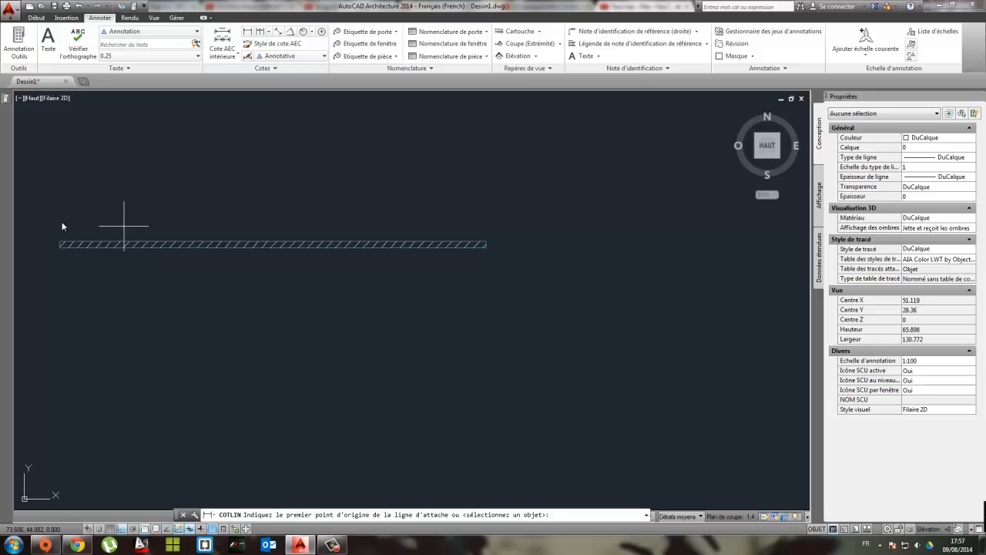
click(61, 245)
click(486, 244)
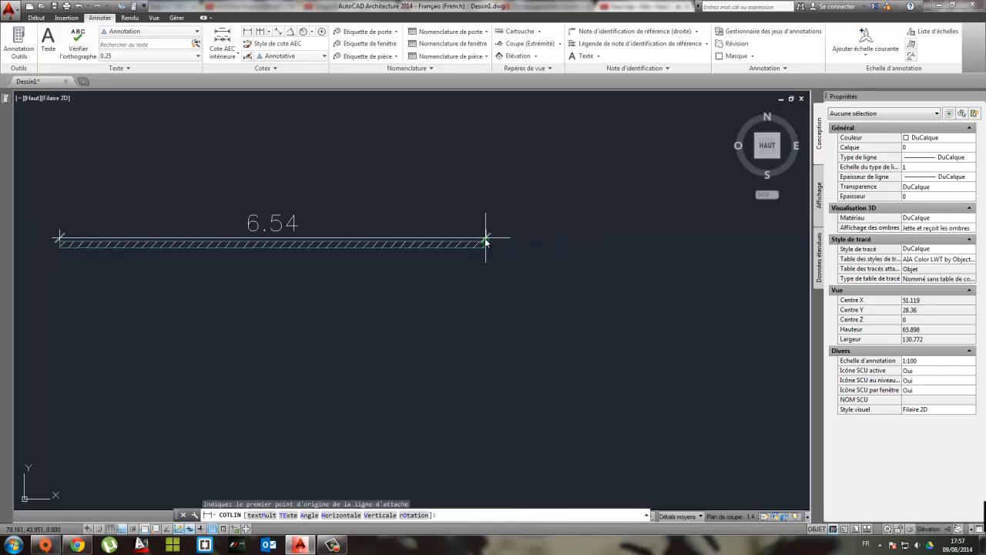
click(360, 188)
scroll(359, 188, down, 3)
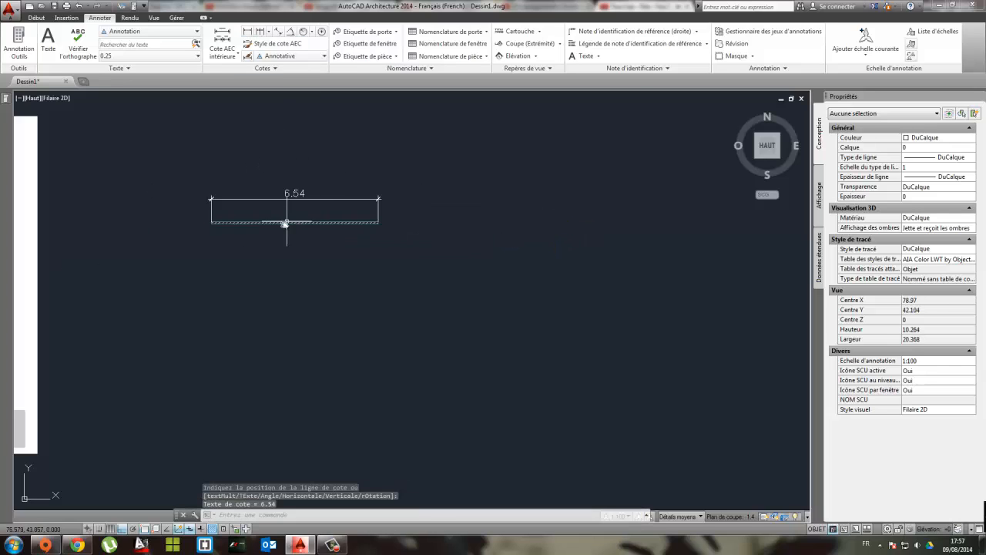
middle_drag(165, 258, 181, 224)
Begin a right-justified wall at the reference wall's lower-right corner and examine the garage's side dimensions on the plan image
click(36, 19)
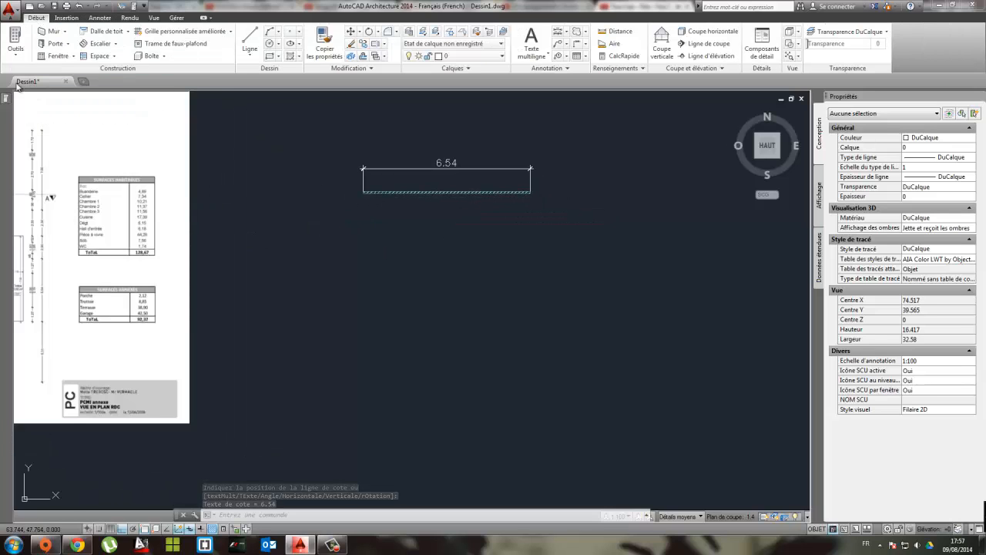
mouse_move(8, 97)
click(45, 112)
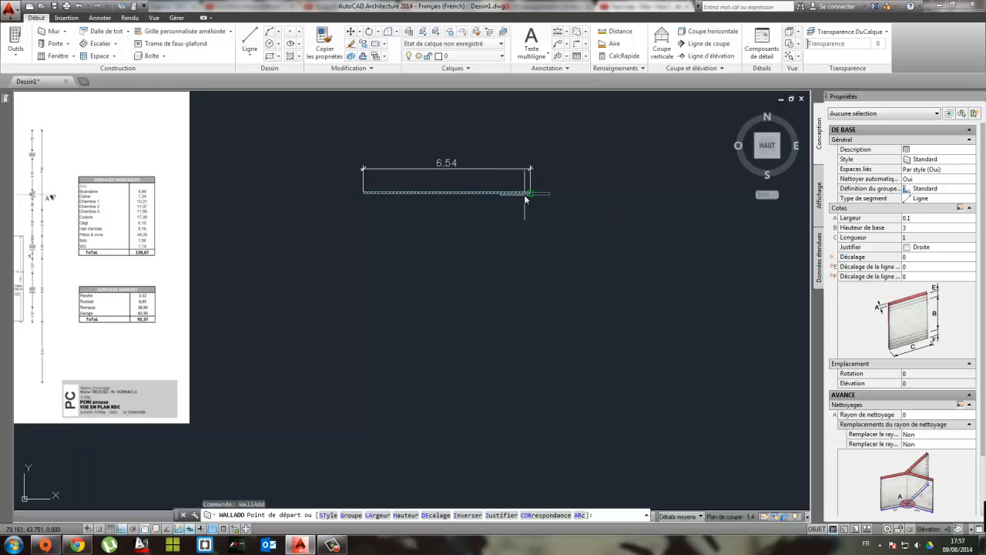
click(531, 194)
scroll(246, 310, down, 2)
middle_drag(139, 314, 665, 308)
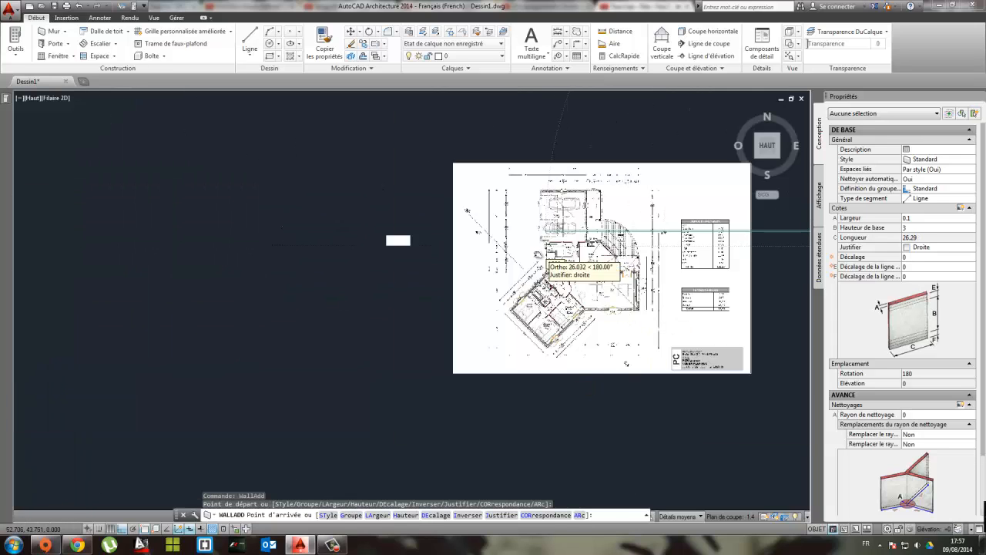
scroll(539, 254, up, 5)
middle_drag(539, 254, 414, 372)
scroll(415, 372, down, 2)
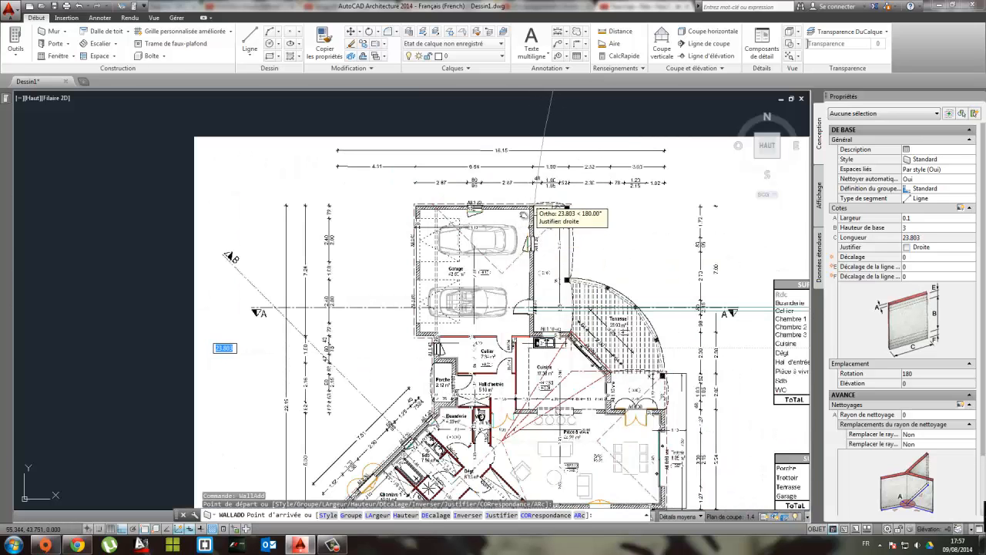
scroll(239, 308, up, 4)
scroll(381, 209, down, 6)
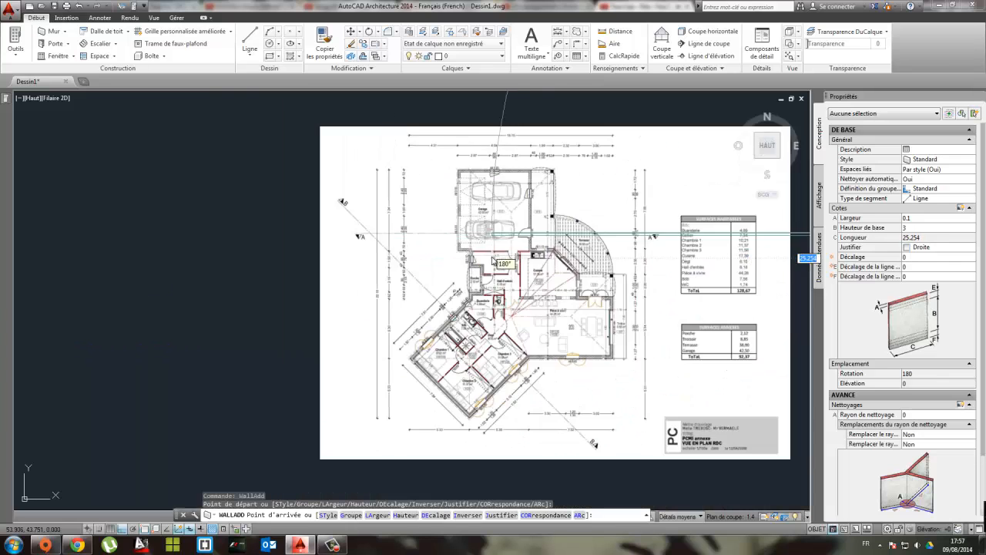
scroll(494, 262, down, 2)
Complete the wall straight down from the corner with a length of 7.24 and end the wall command
middle_drag(557, 255, 205, 301)
scroll(386, 301, up, 5)
middle_drag(518, 361, 358, 247)
text(.24)
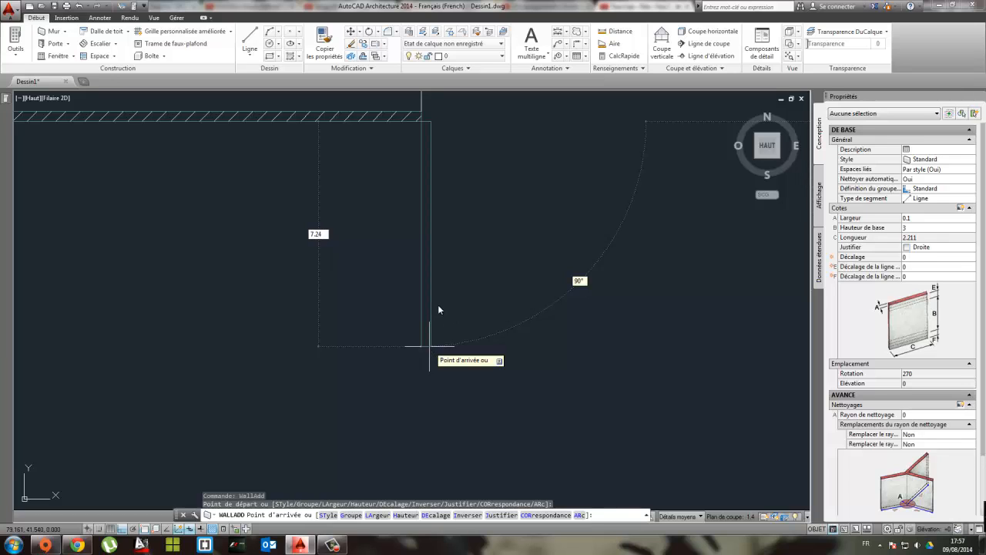
key(Return)
scroll(408, 276, down, 5)
middle_drag(408, 244, 466, 278)
key(Escape)
Inspect the corner between the two walls and delete the vertical wall
scroll(466, 281, up, 5)
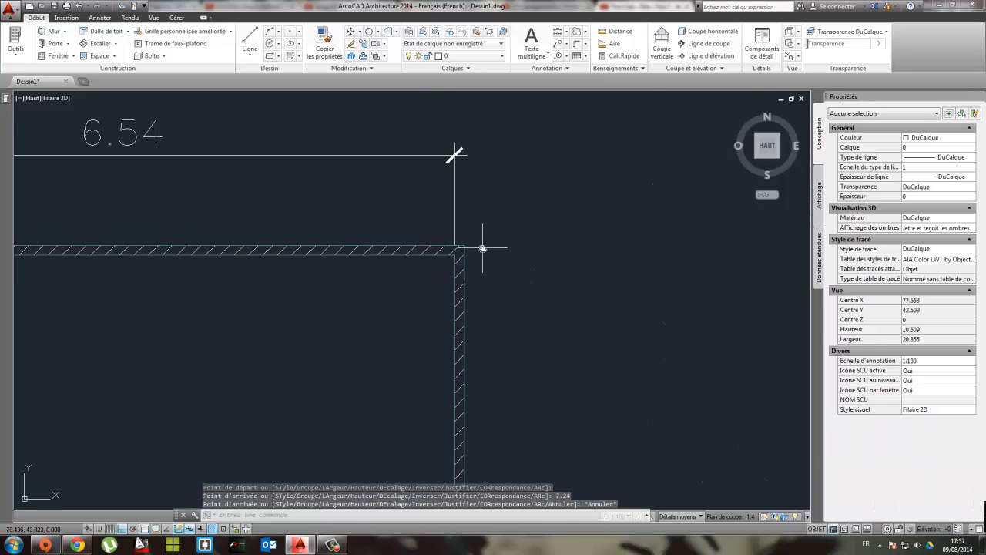
scroll(441, 266, down, 5)
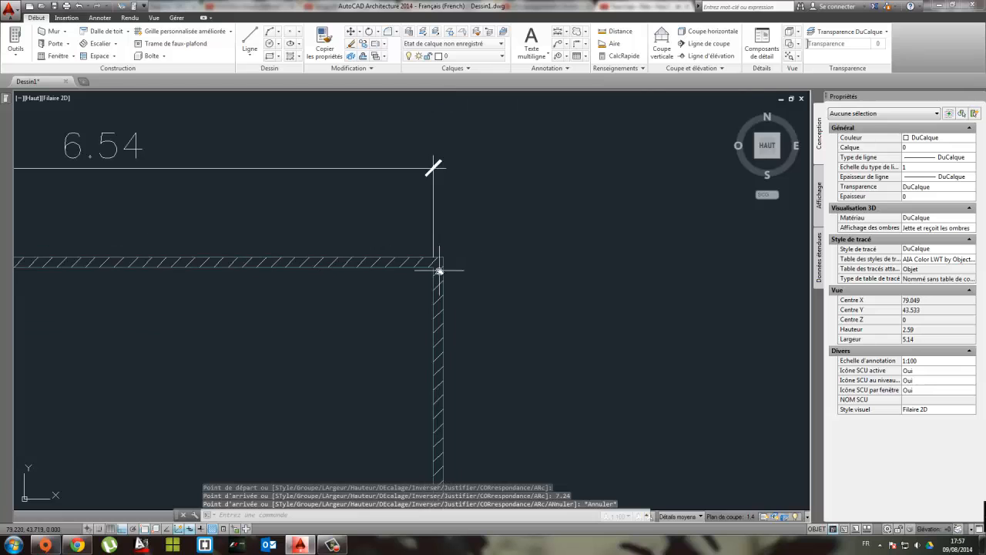
click(451, 363)
click(423, 363)
key(Delete)
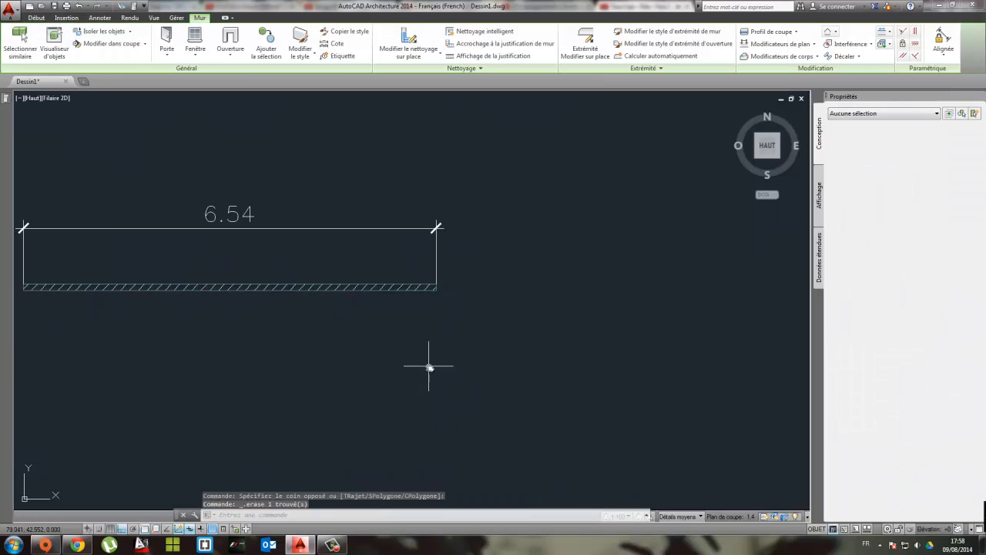
Begin a new Standard wall at the reference wall's lower-right corner and set its justification to Gauche
middle_drag(373, 351, 498, 353)
click(47, 110)
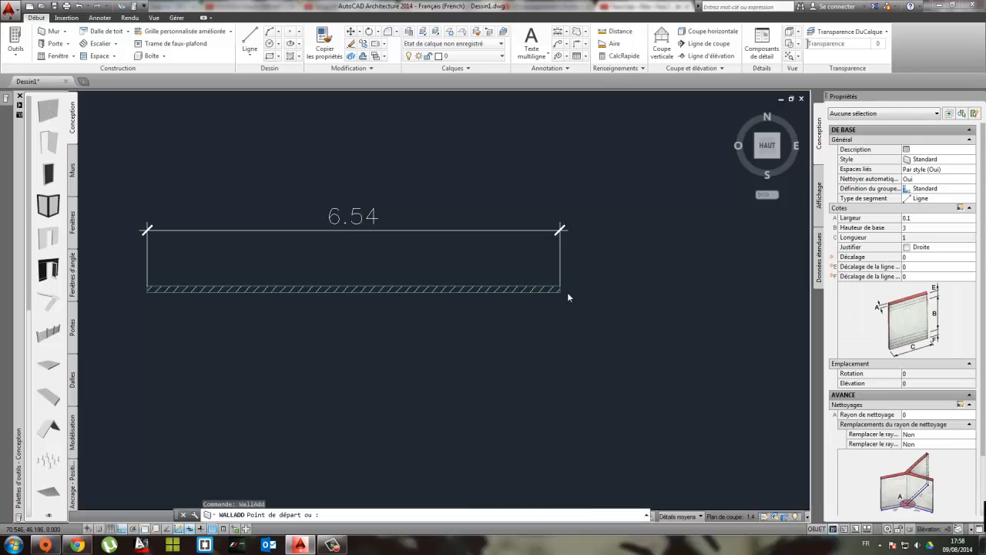
click(561, 290)
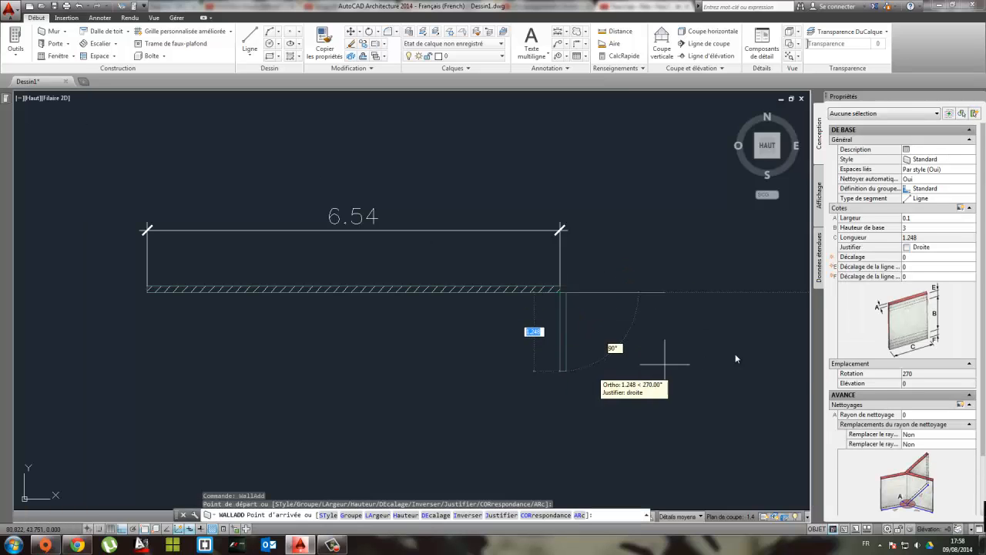
click(925, 248)
click(929, 248)
click(931, 258)
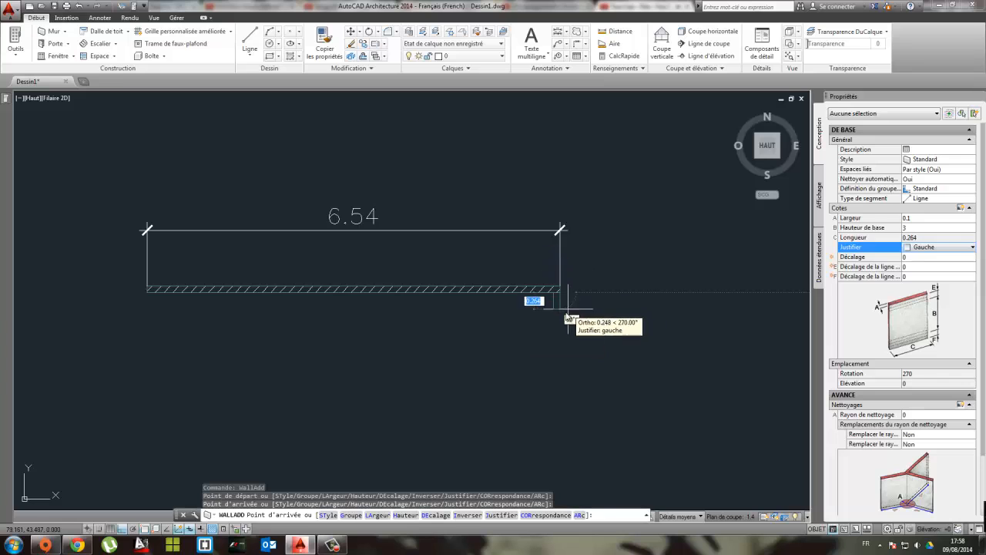
Check the plan image and complete the wall straight down at a length of 7.24, ending the command
scroll(524, 339, down, 6)
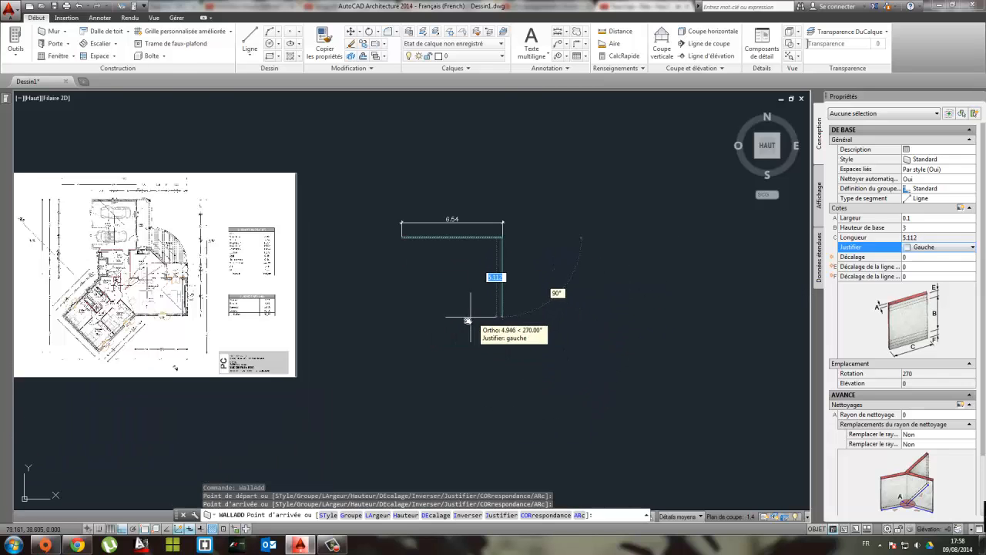
scroll(544, 294, up, 2)
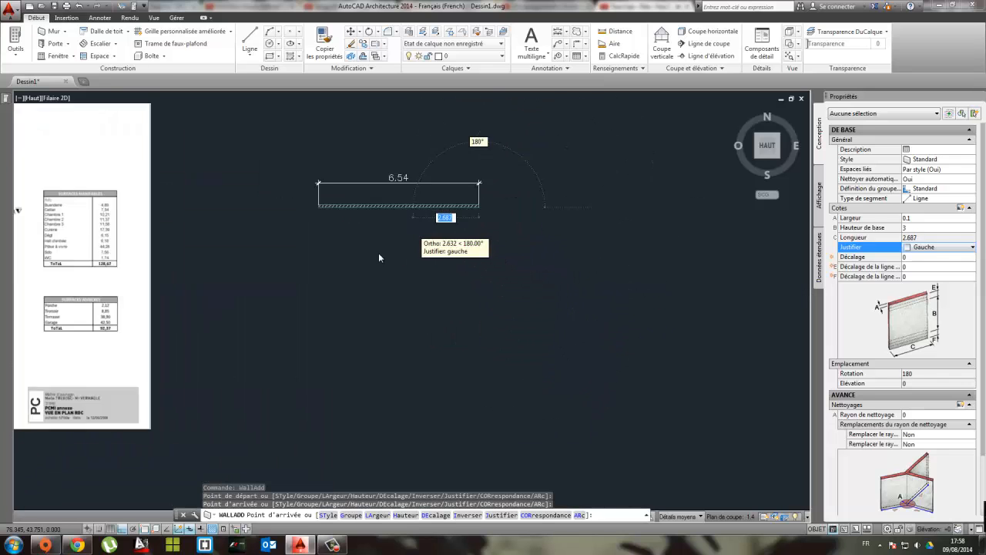
scroll(378, 256, down, 2)
middle_drag(333, 274, 567, 299)
scroll(298, 287, up, 4)
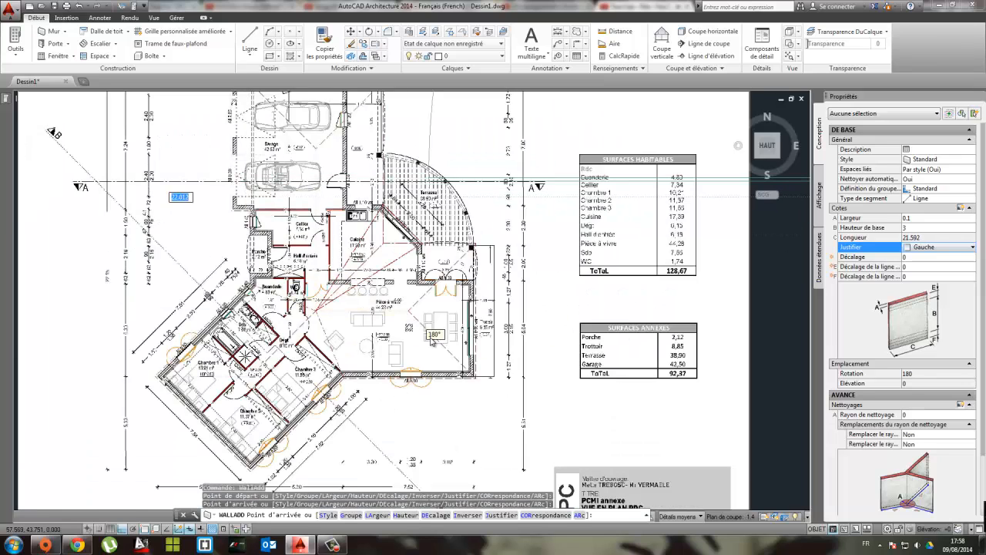
scroll(378, 268, down, 4)
middle_drag(684, 317, 621, 315)
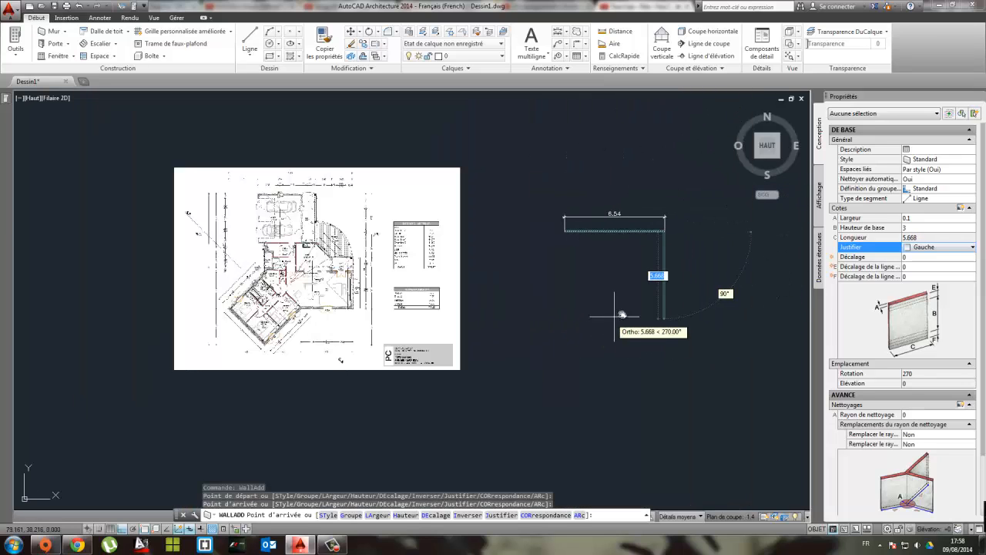
text(.24)
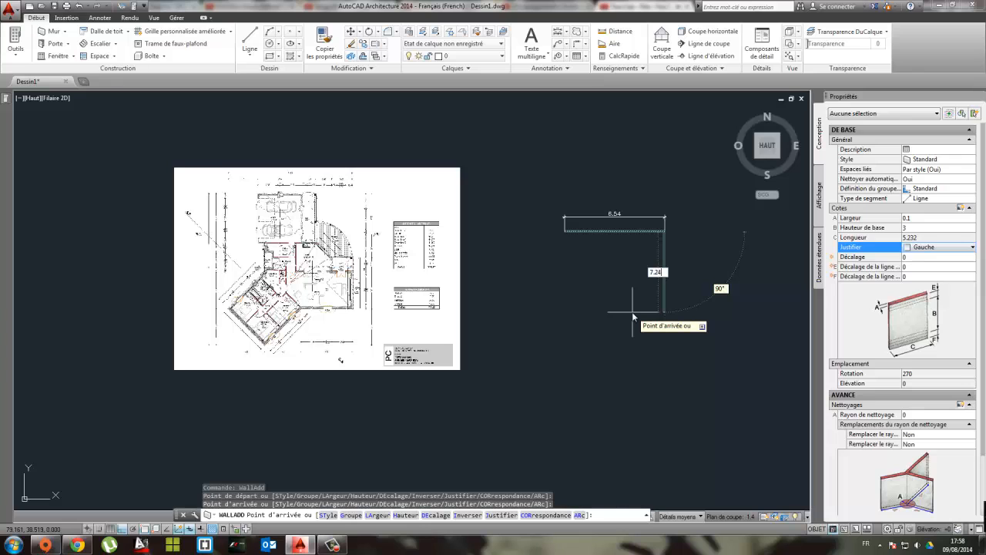
key(Return)
key(Escape)
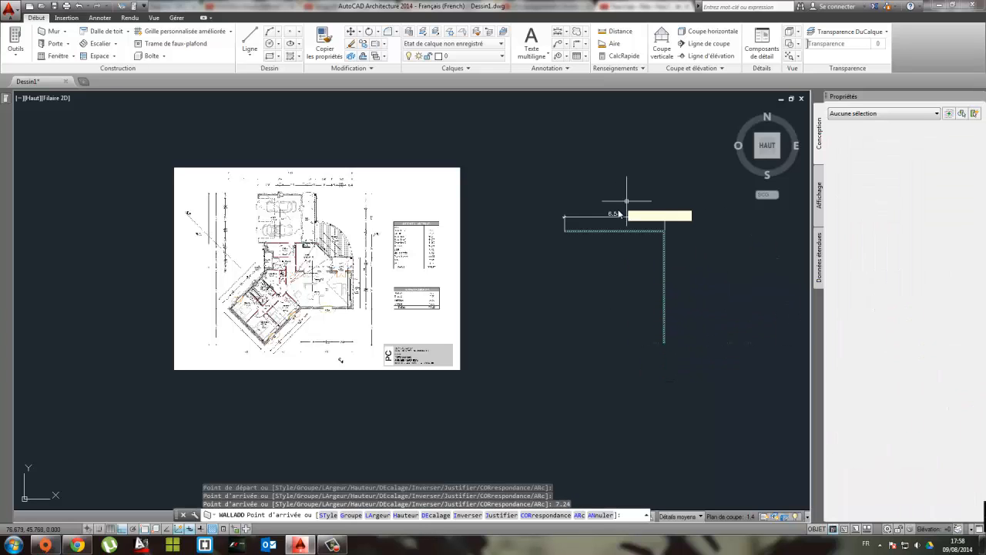
Copy the 7.24 vertical wall from its upper corner to the left end of the horizontal 6.54 wall and end the copy
middle_drag(567, 266, 579, 261)
scroll(579, 261, up, 2)
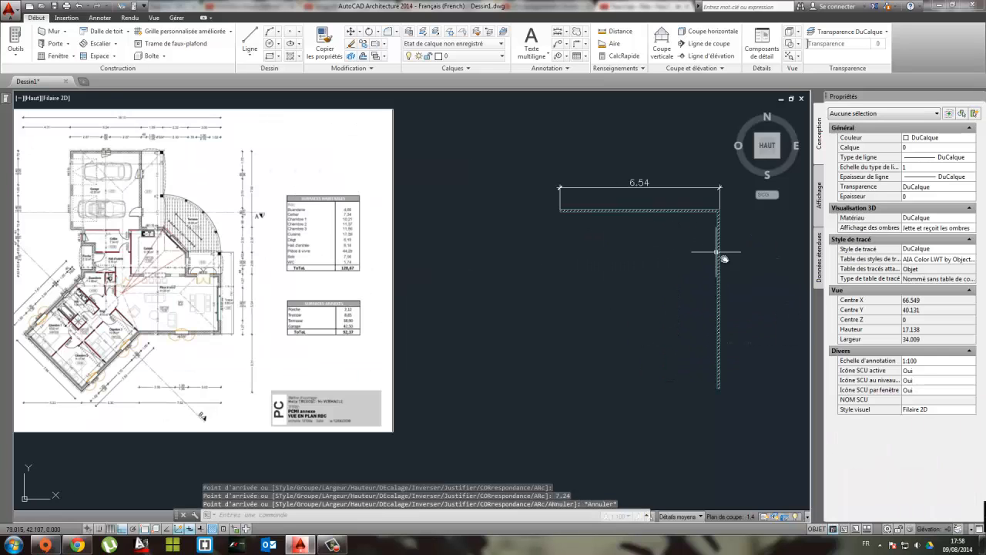
click(734, 301)
click(714, 283)
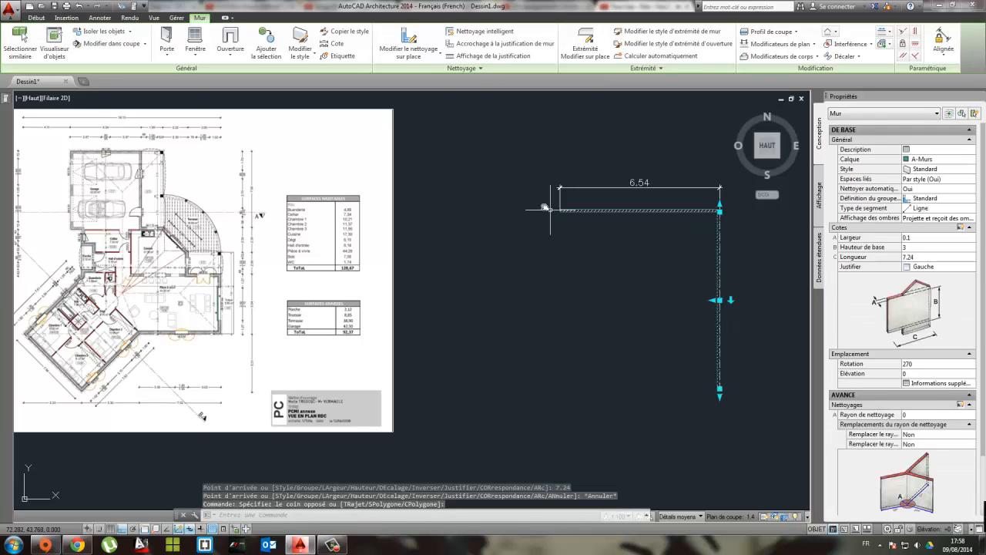
mouse_move(733, 253)
middle_down()
mouse_move(622, 288)
mouse_move(601, 282)
mouse_move(769, 261)
middle_up()
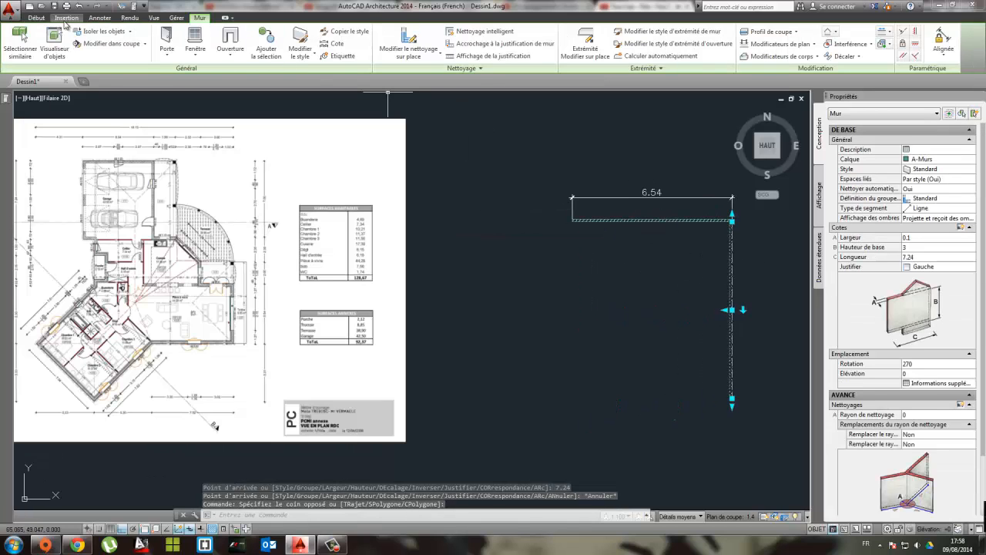
click(37, 19)
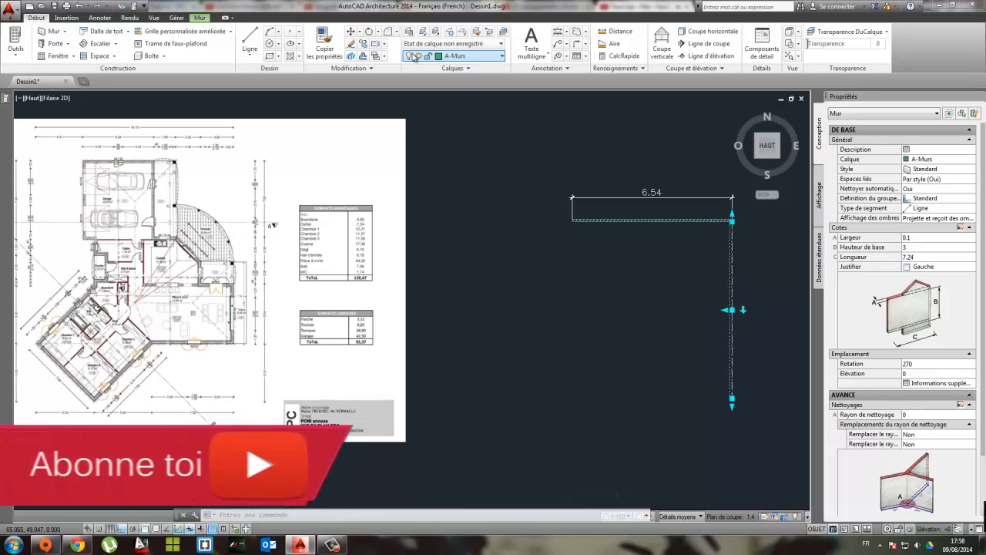
click(362, 45)
scroll(726, 219, up, 3)
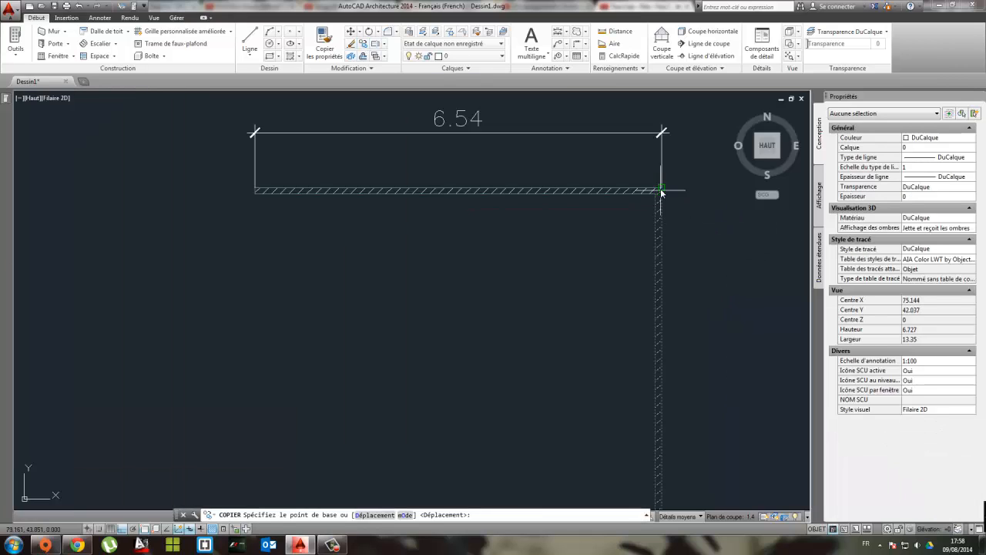
click(656, 197)
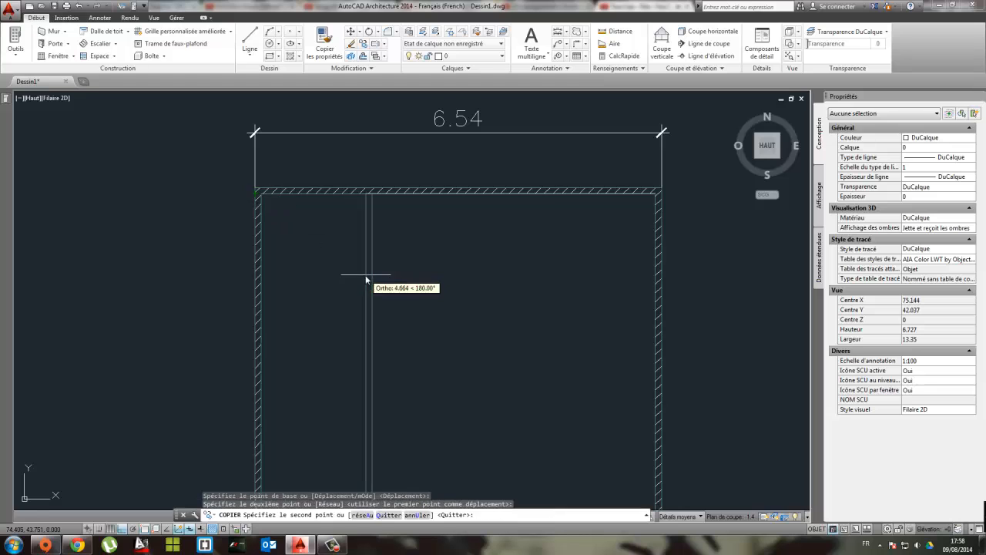
scroll(366, 279, down, 5)
key(Escape)
Examine the garage and terrace dimensions on the plan image to find the length of the next wall beside the garage
middle_drag(335, 295, 493, 266)
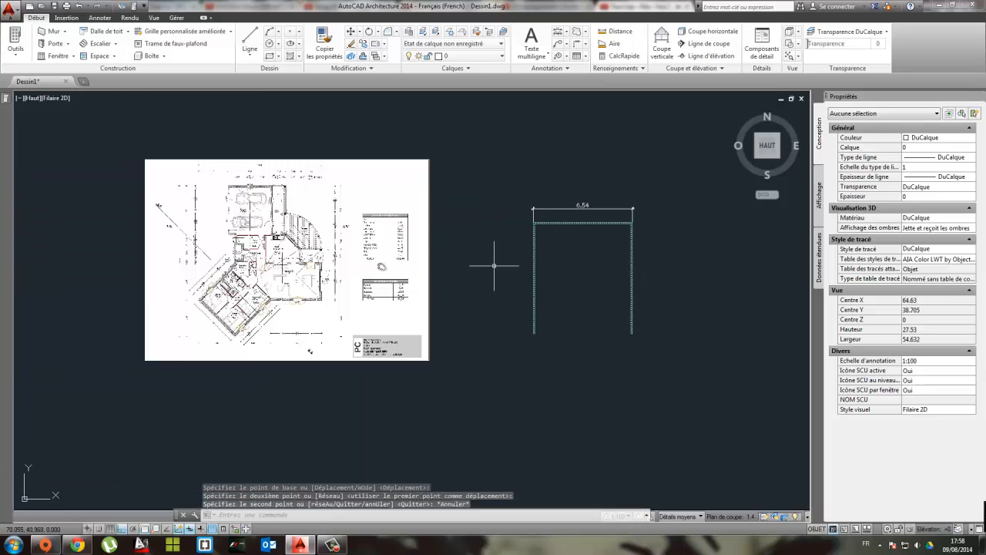
scroll(208, 197, up, 5)
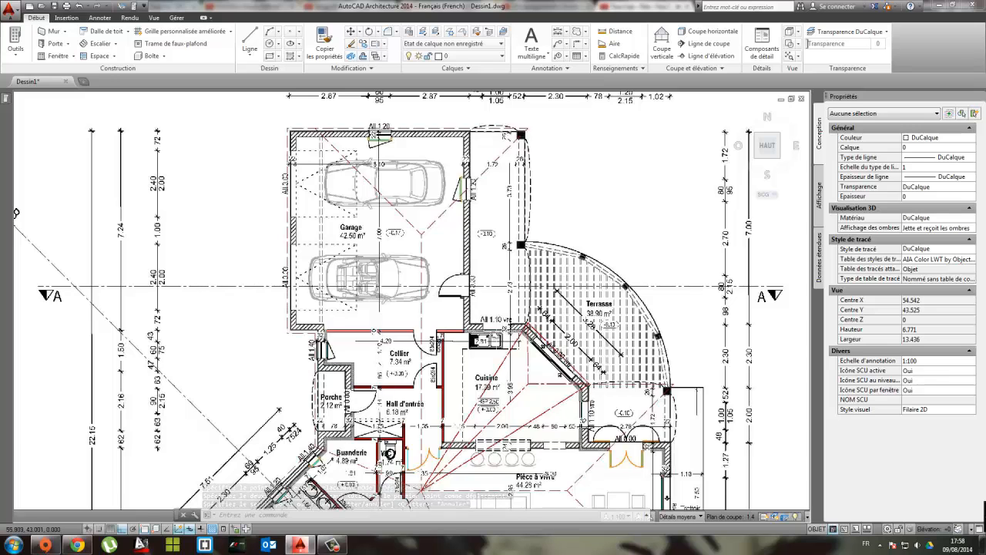
scroll(487, 336, up, 2)
scroll(487, 336, down, 2)
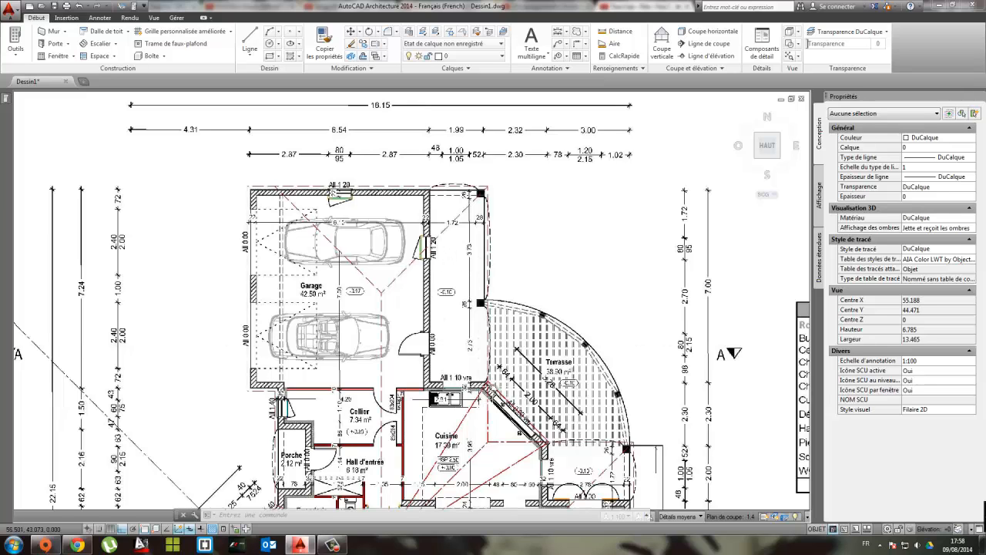
scroll(494, 387, down, 2)
middle_drag(587, 309, 229, 271)
mouse_move(637, 372)
middle_down()
mouse_move(267, 172)
mouse_move(255, 153)
middle_up()
middle_drag(339, 236, 435, 222)
middle_drag(366, 213, 409, 259)
Draw a Standard wall 1.99 long to the right from the right garage wall's lower end, with justification Droite, and end the command
mouse_move(6, 98)
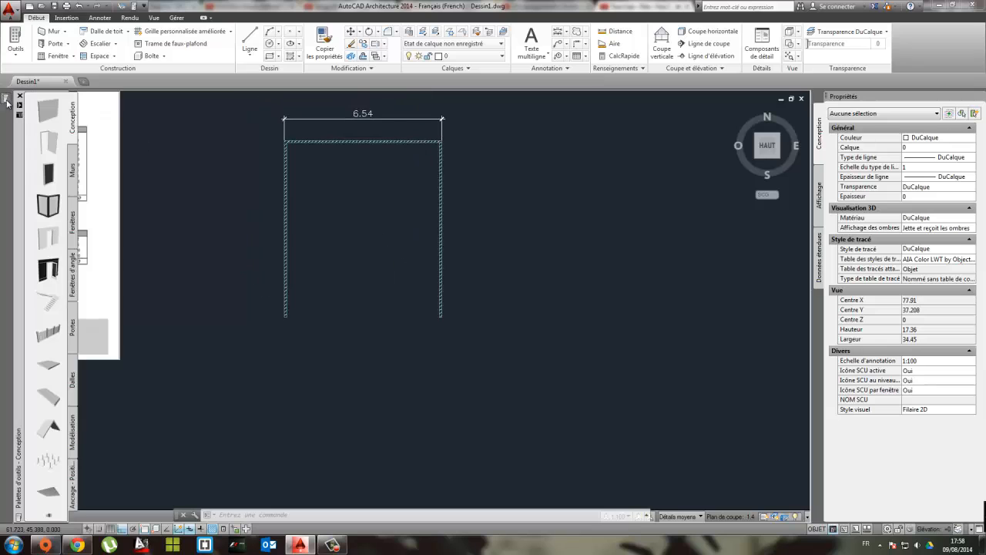
click(47, 115)
click(441, 316)
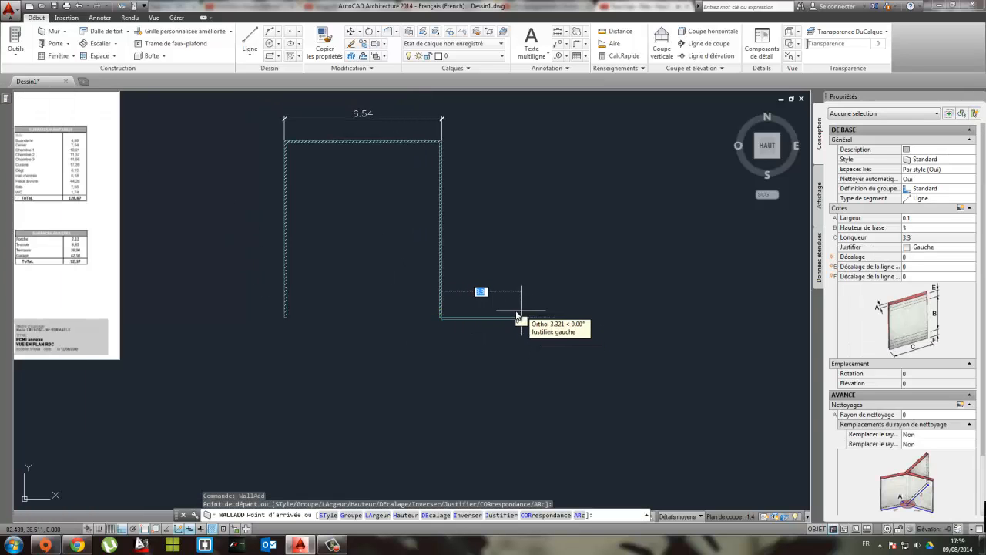
scroll(518, 316, up, 4)
scroll(342, 334, up, 2)
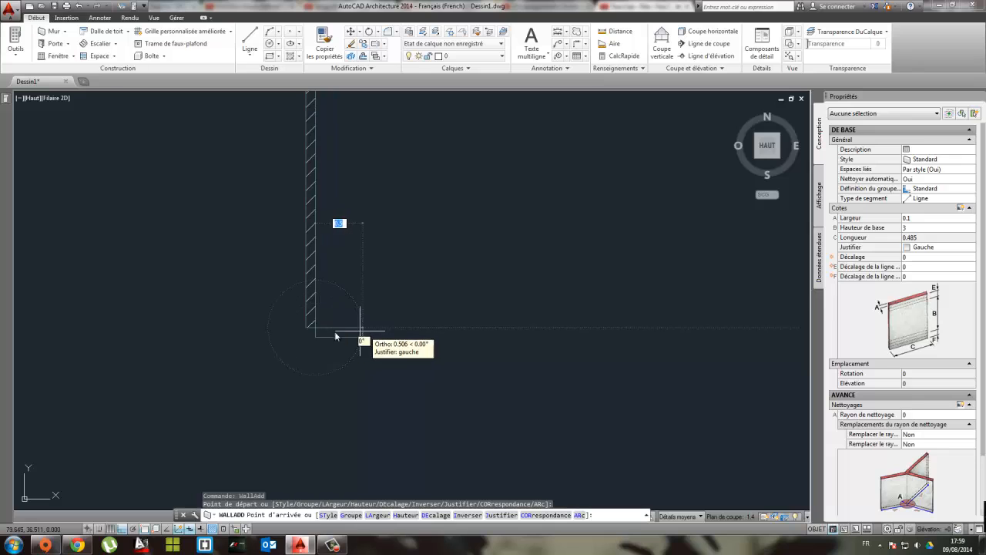
click(944, 248)
click(936, 248)
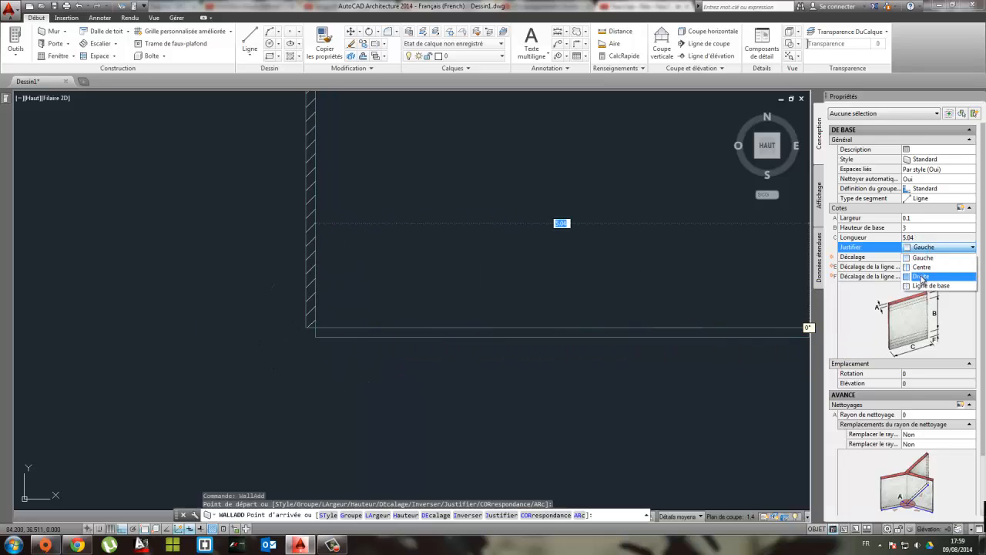
click(921, 276)
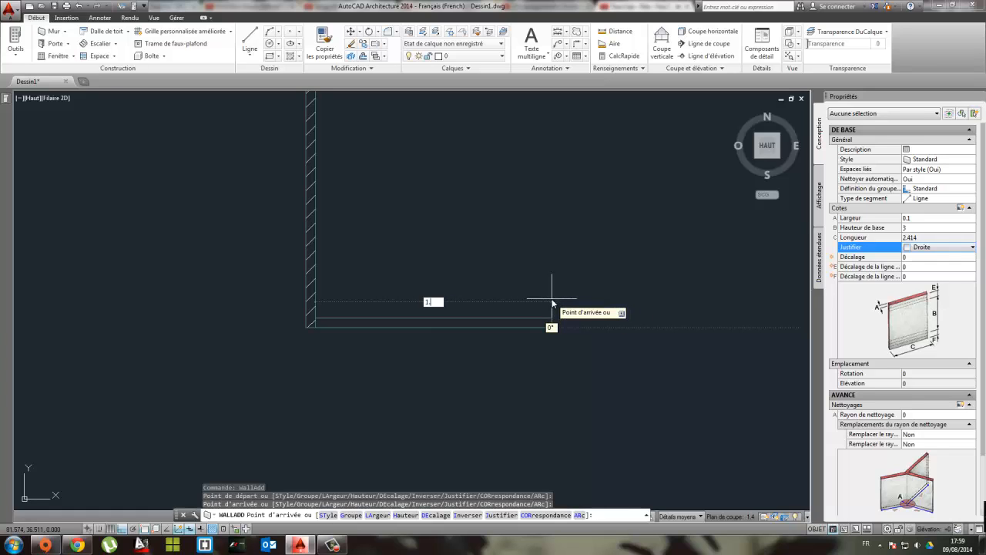
key(Return)
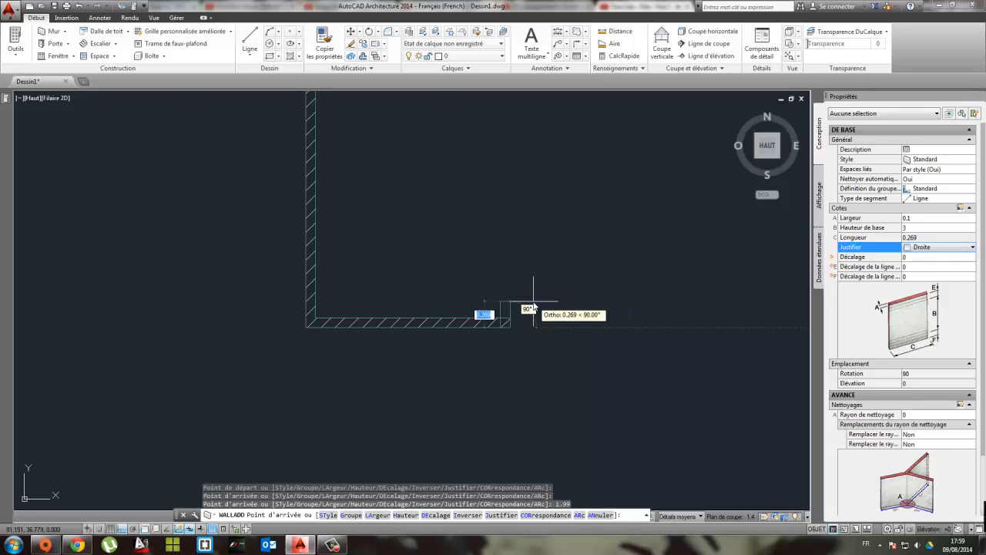
key(Escape)
Examine the plan around the kitchen and terrace, then compare it with the corner where the short horizontal wall begins
scroll(512, 322, down, 3)
middle_drag(279, 288, 583, 312)
scroll(323, 292, down, 2)
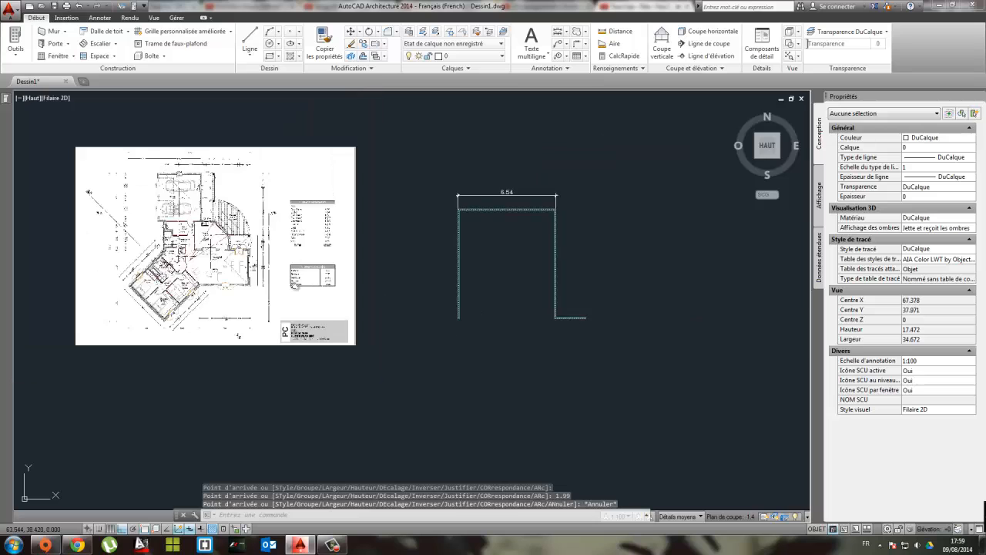
middle_drag(267, 276, 397, 336)
scroll(377, 296, up, 2)
scroll(377, 286, up, 2)
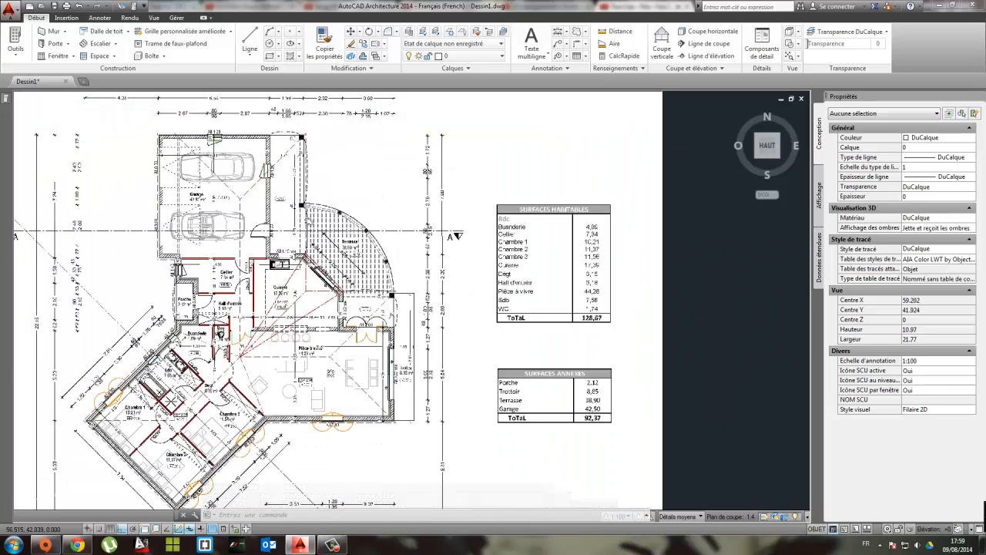
scroll(321, 104, up, 2)
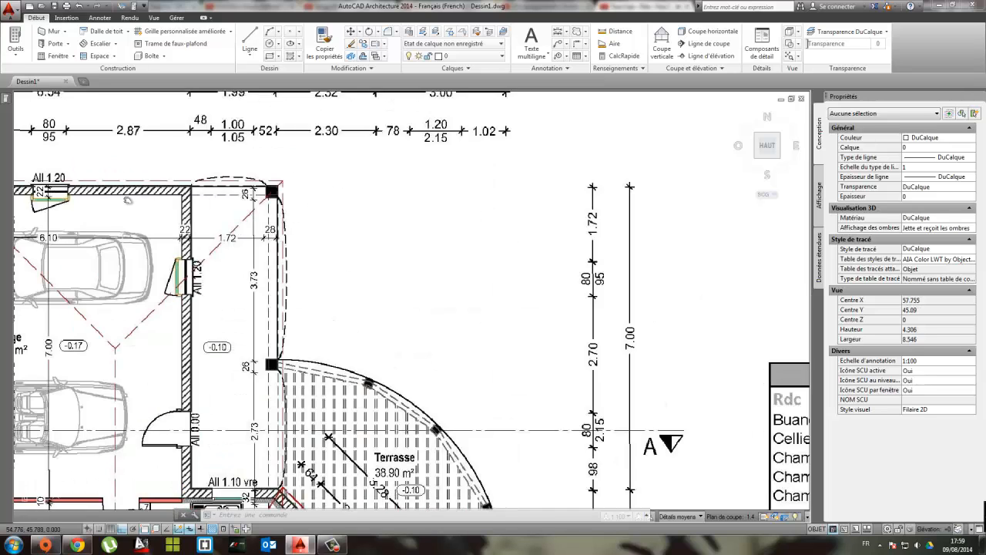
middle_drag(128, 200, 206, 13)
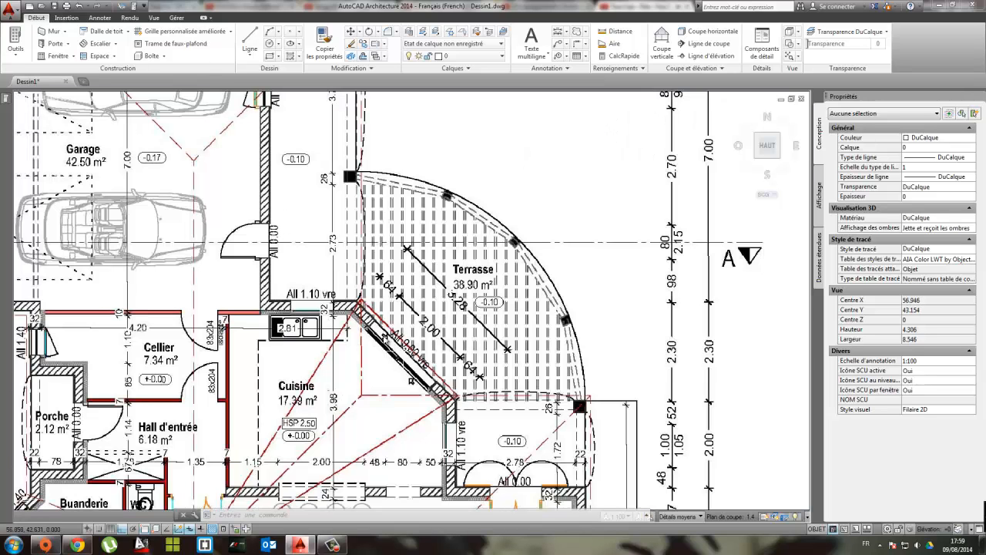
scroll(403, 349, down, 4)
middle_drag(585, 321, 197, 199)
scroll(343, 309, up, 3)
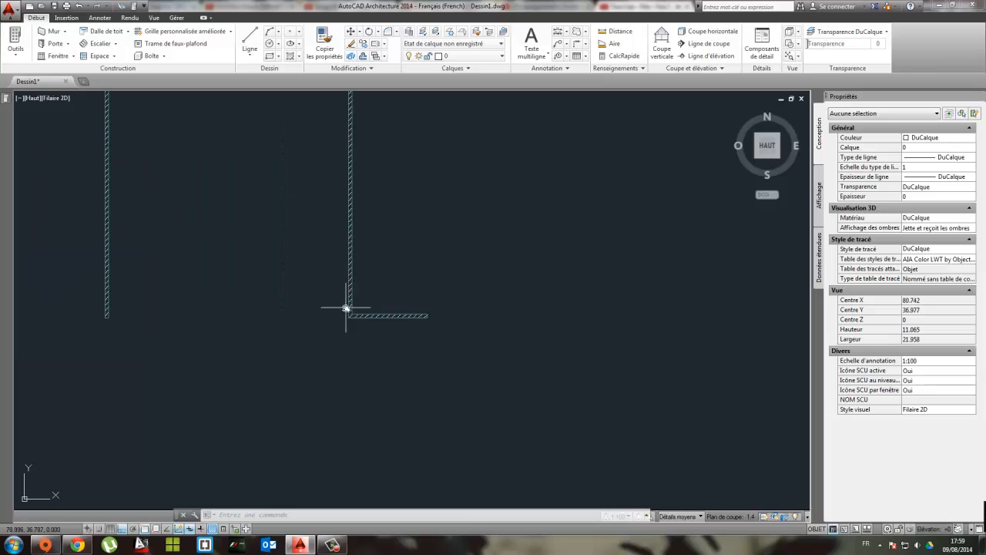
middle_drag(353, 305, 409, 302)
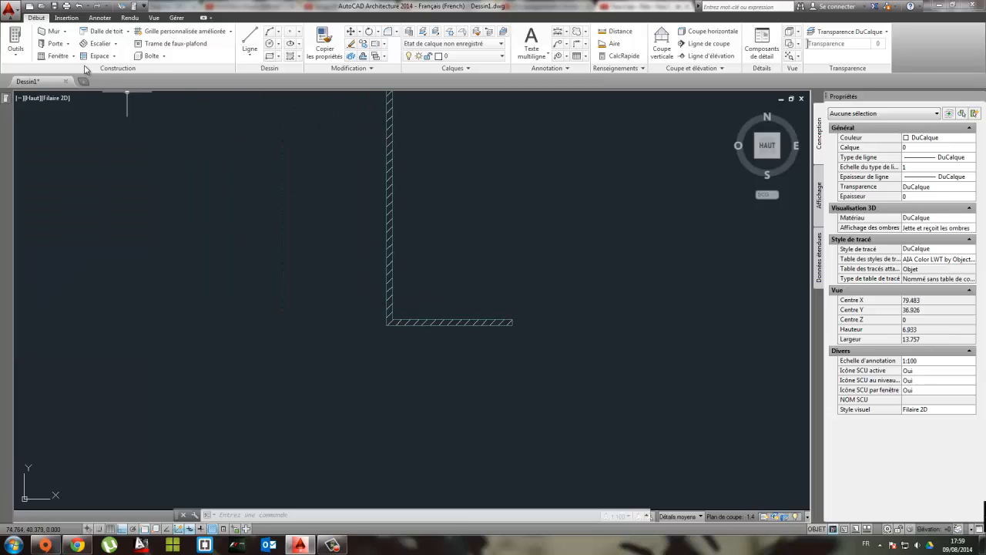
Add a linear dimension above the short horizontal wall, from the inner corner to the wall's free end
mouse_move(10, 98)
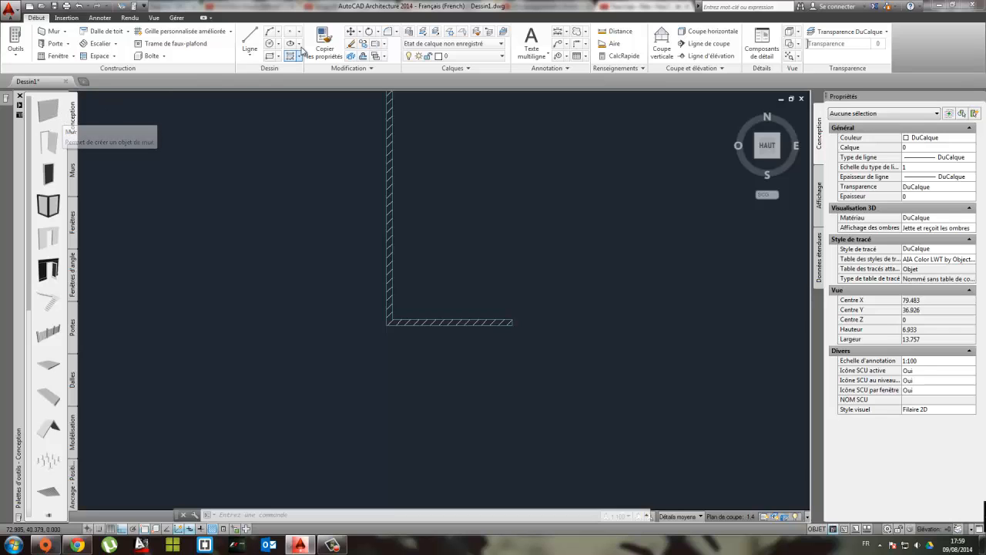
click(102, 18)
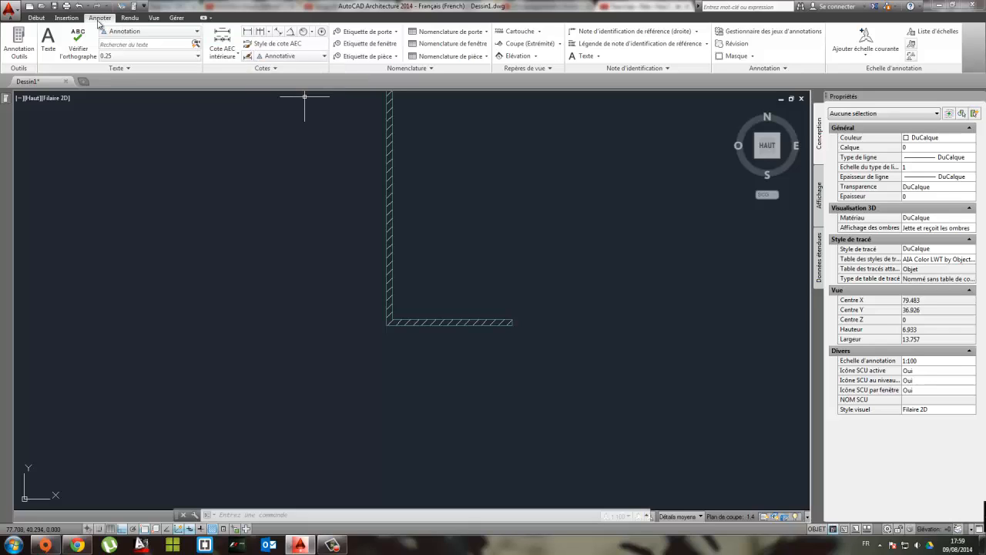
click(255, 32)
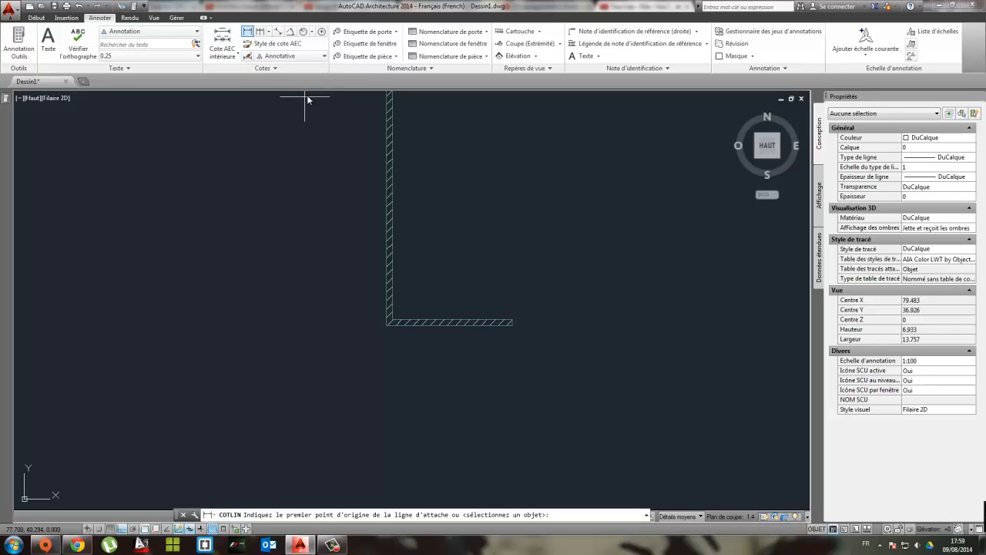
click(392, 321)
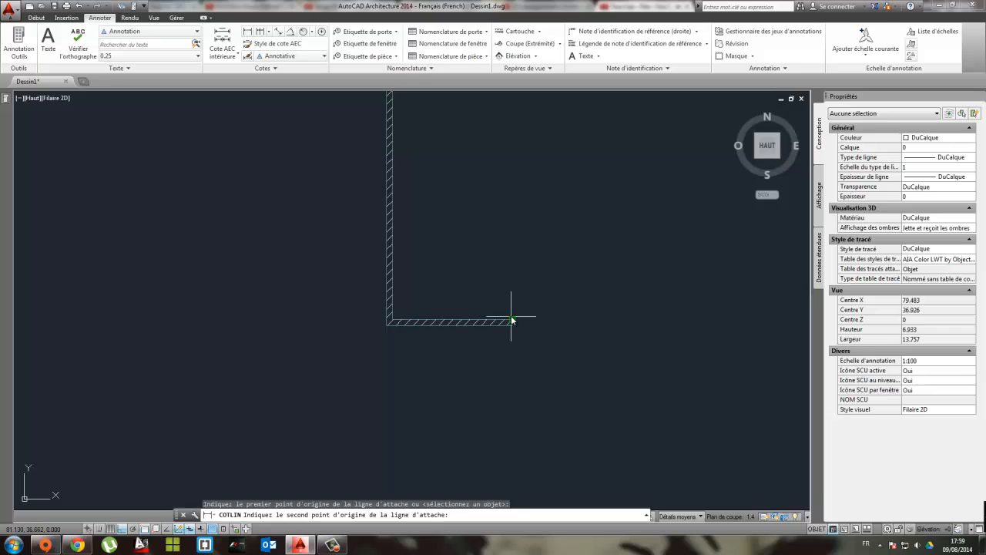
click(511, 319)
click(509, 260)
scroll(487, 262, down, 3)
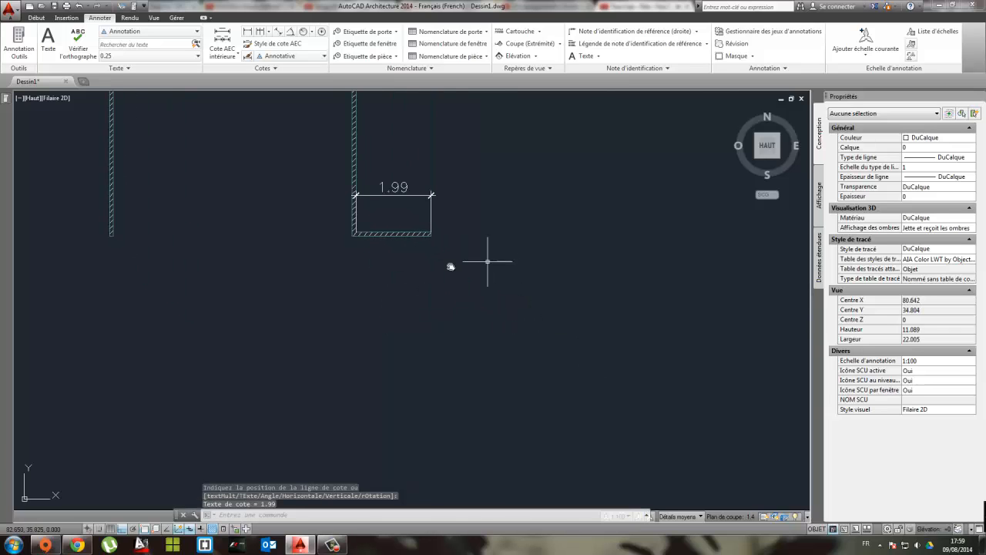
Examine the diagonal kitchen wall along the terrace on the plan image, including its dimension chain, and return to the short wall
scroll(188, 210, down, 4)
middle_drag(123, 211, 466, 345)
scroll(287, 301, up, 4)
middle_drag(237, 147, 254, 204)
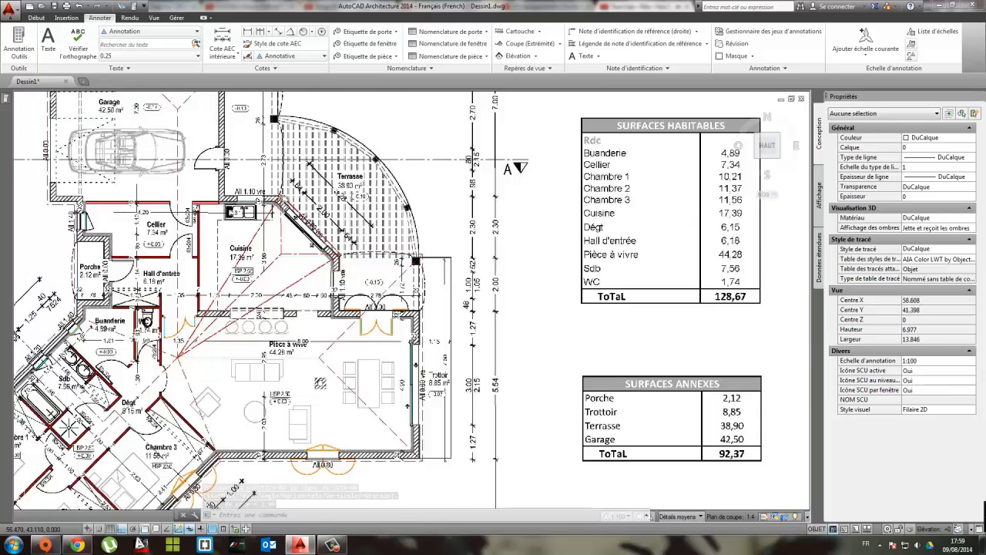
scroll(287, 197, up, 2)
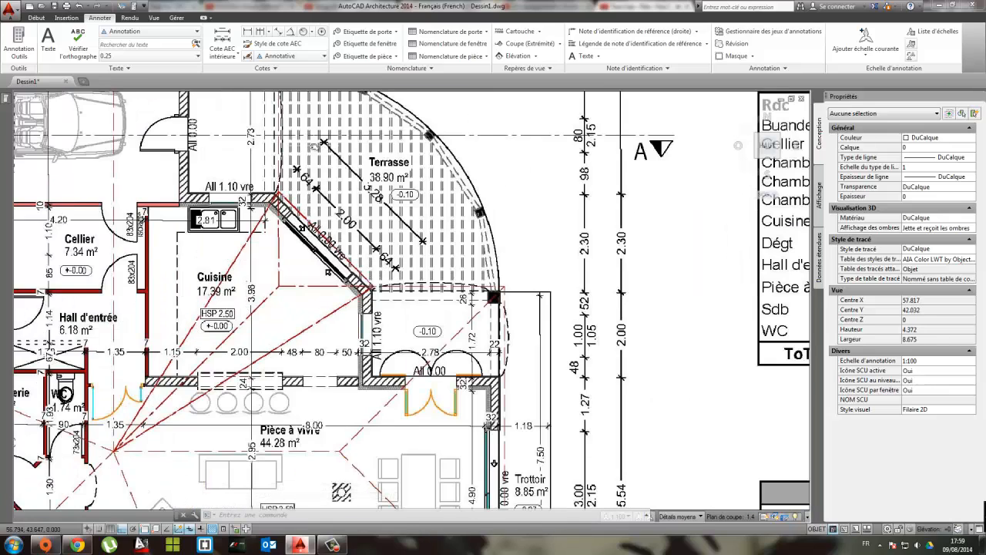
scroll(335, 176, up, 3)
scroll(370, 208, down, 3)
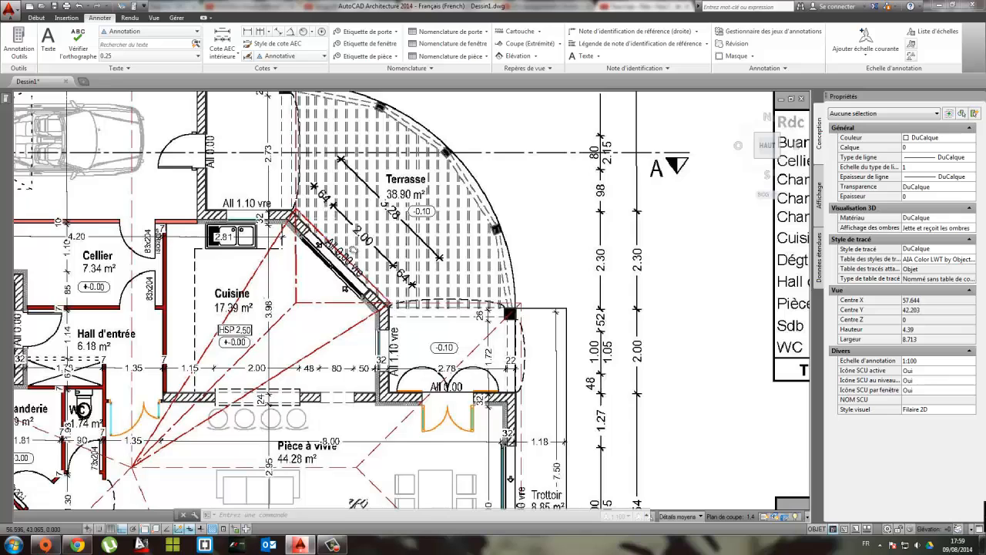
scroll(403, 295, down, 2)
middle_drag(599, 332, 176, 167)
scroll(177, 167, down, 2)
scroll(616, 329, down, 2)
middle_drag(618, 330, 473, 259)
scroll(577, 203, up, 3)
scroll(359, 198, up, 2)
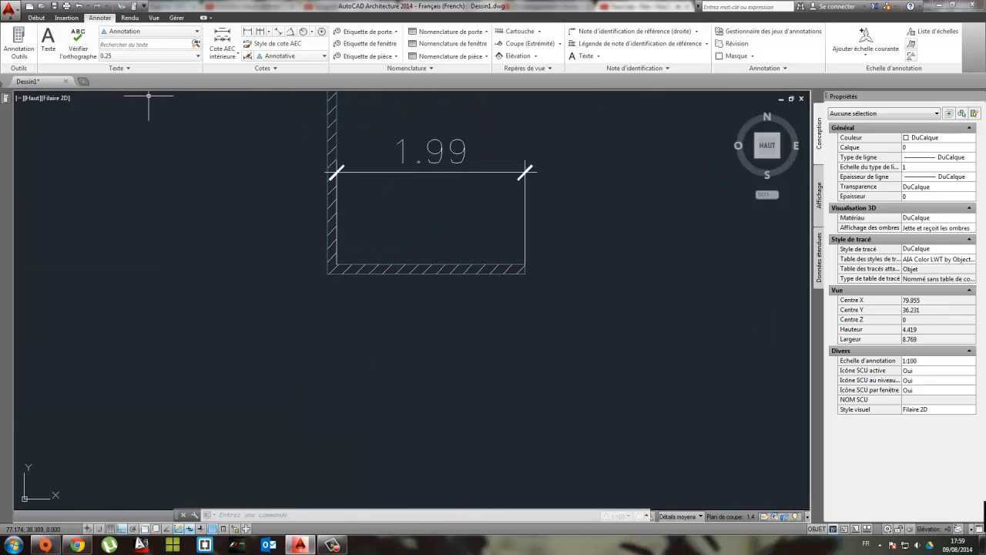
Draw a Standard wall 3.28 long at -45° from the short horizontal wall's free end, with justification Droite, and end the command
click(53, 111)
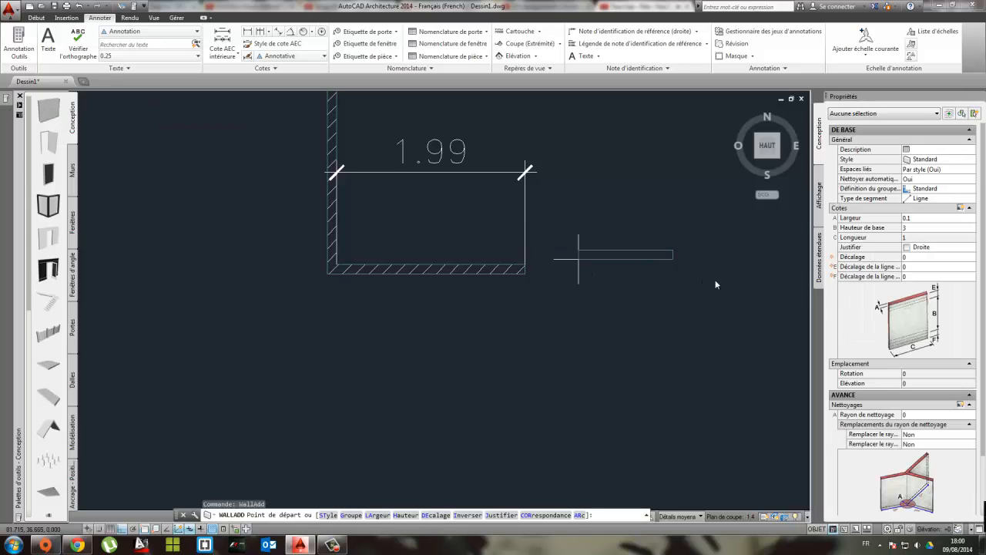
click(523, 272)
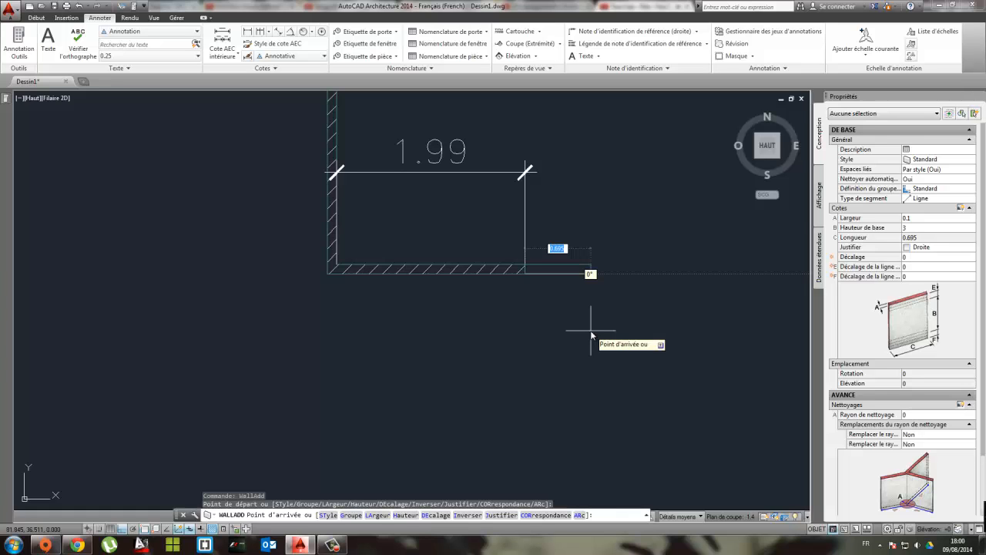
scroll(192, 305, down, 3)
scroll(116, 184, up, 6)
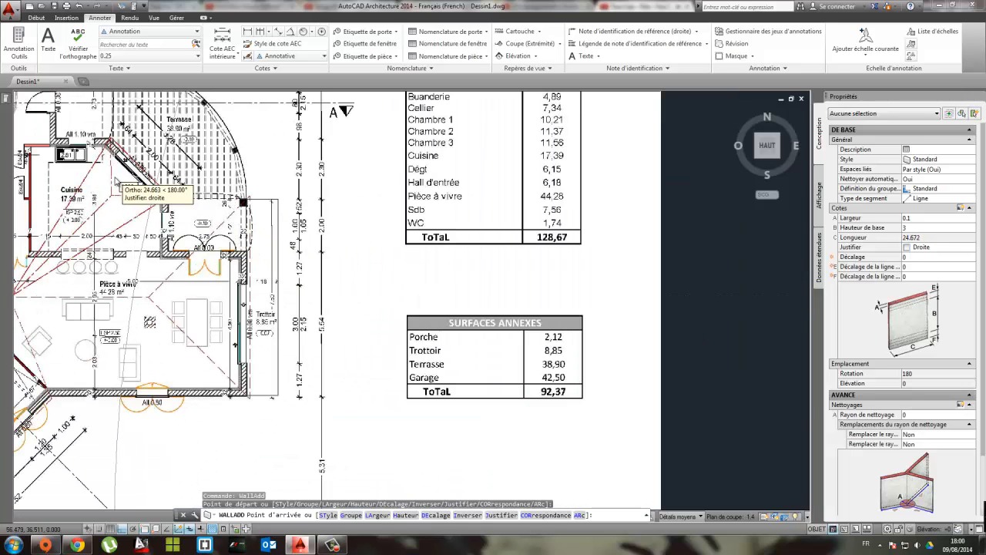
scroll(656, 331, down, 5)
scroll(601, 291, up, 4)
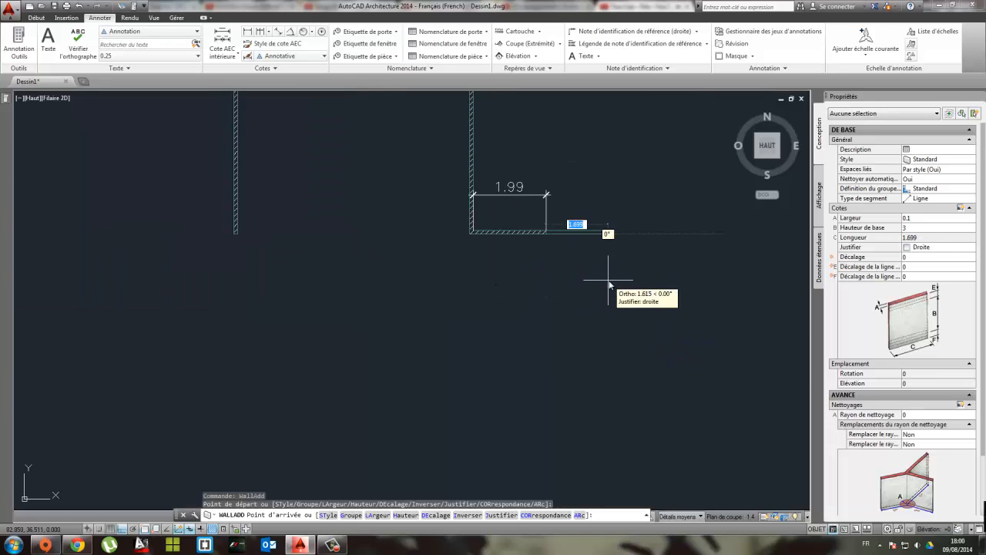
text(3.28)
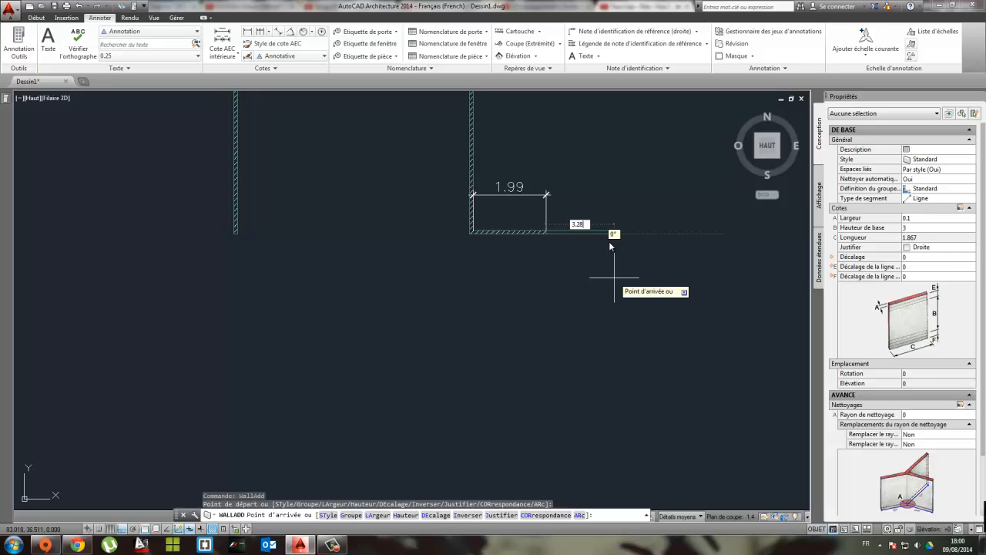
key(Return)
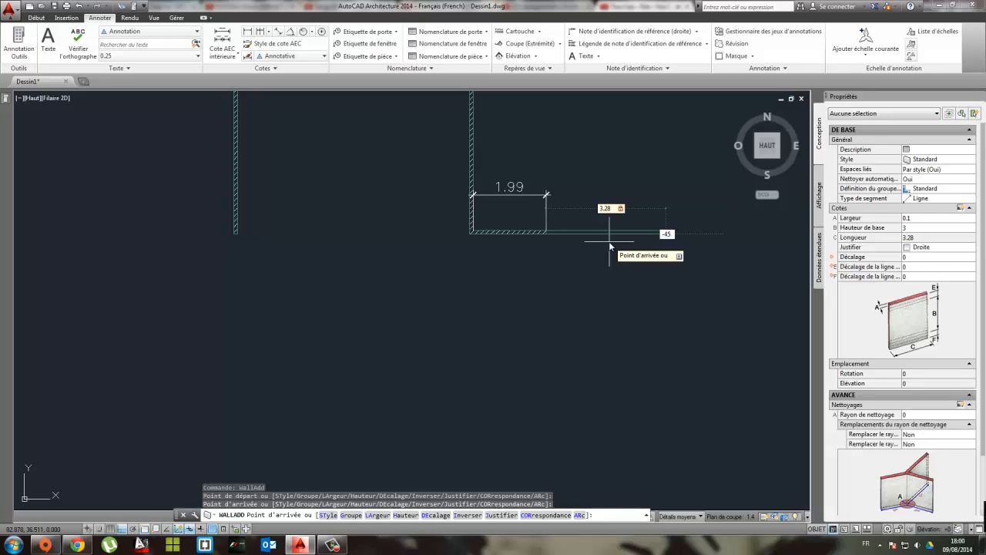
key(Return)
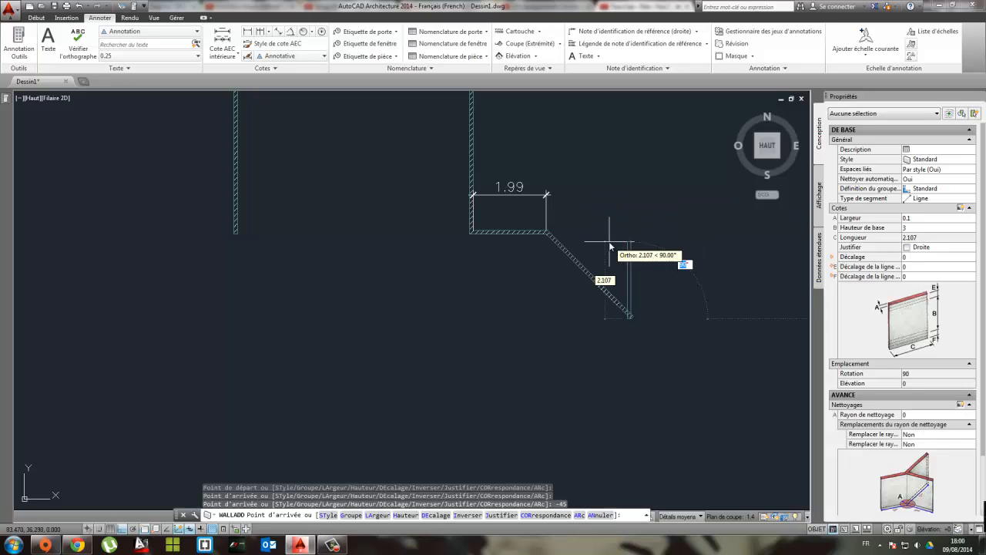
key(Escape)
Add an aligned dimension along the upper face of the diagonal wall, from the inner corner to its free end, offset outward
scroll(561, 282, up, 2)
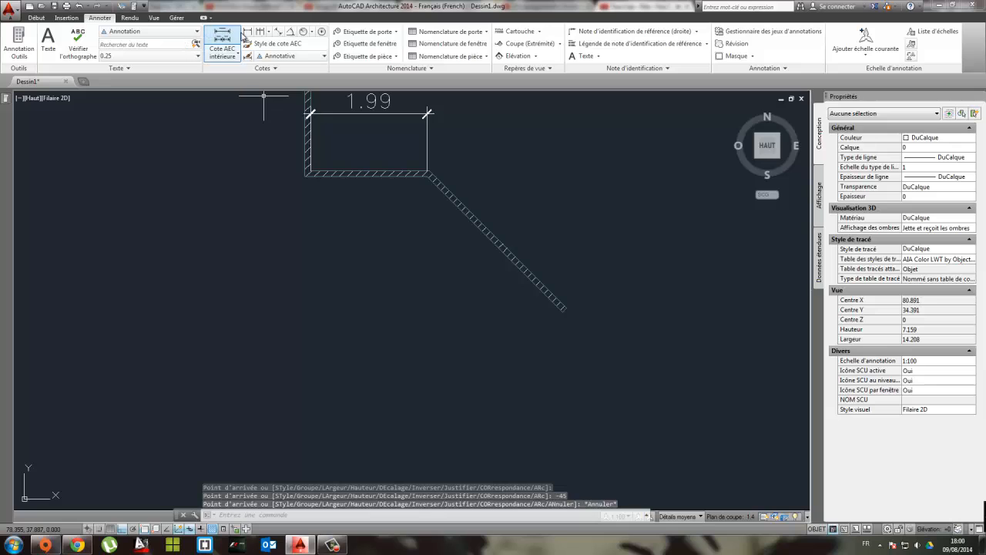
middle_drag(436, 207, 473, 254)
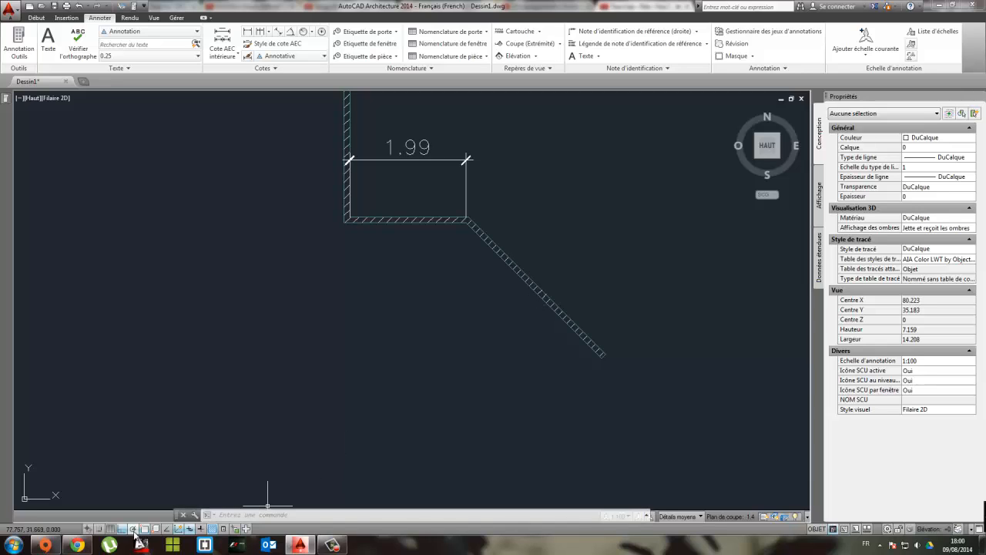
click(278, 32)
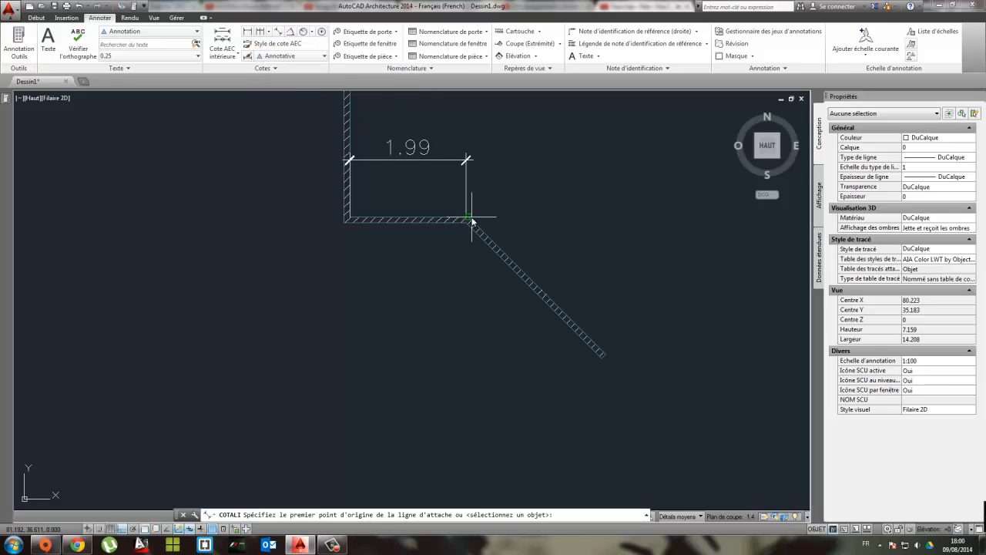
click(469, 221)
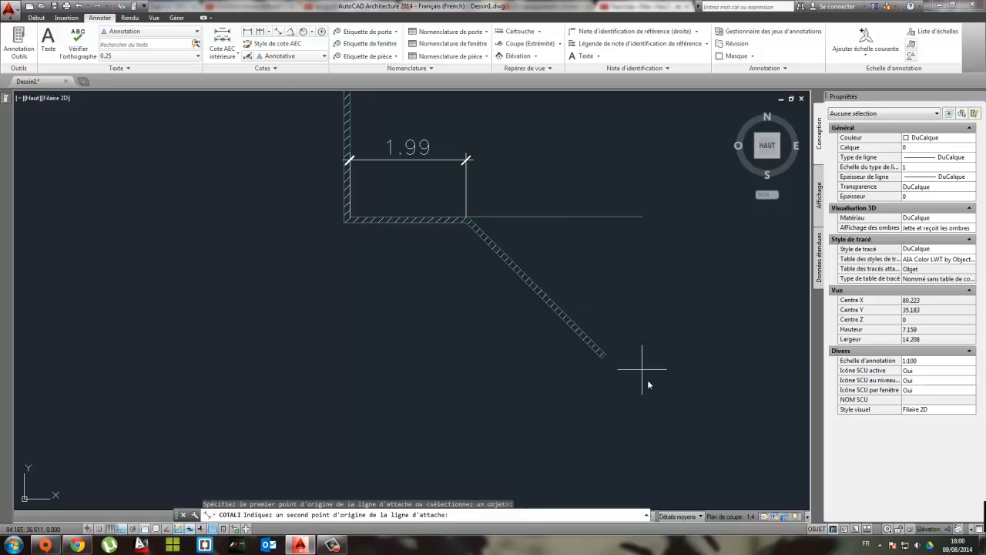
click(605, 355)
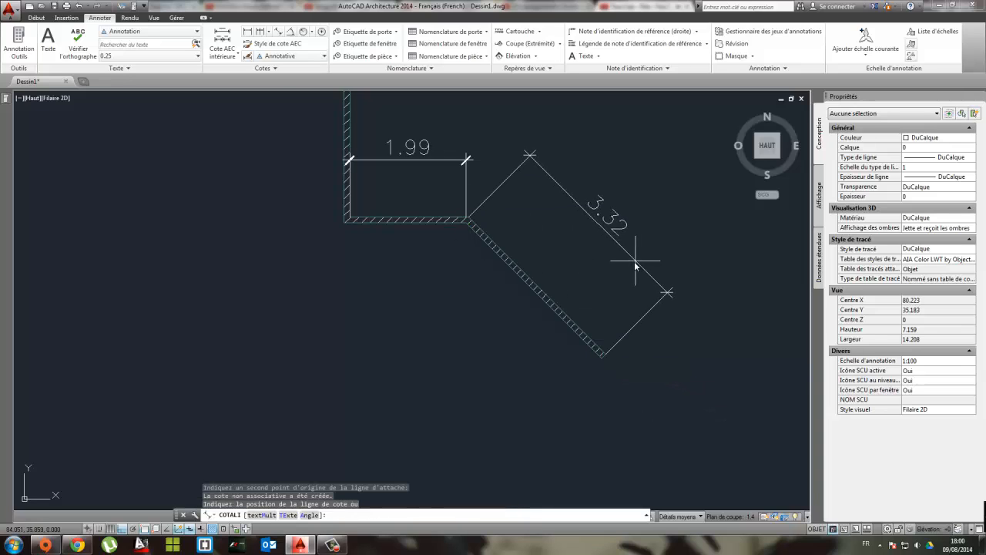
click(634, 262)
mouse_move(650, 302)
middle_down()
mouse_move(484, 269)
mouse_move(362, 227)
middle_up()
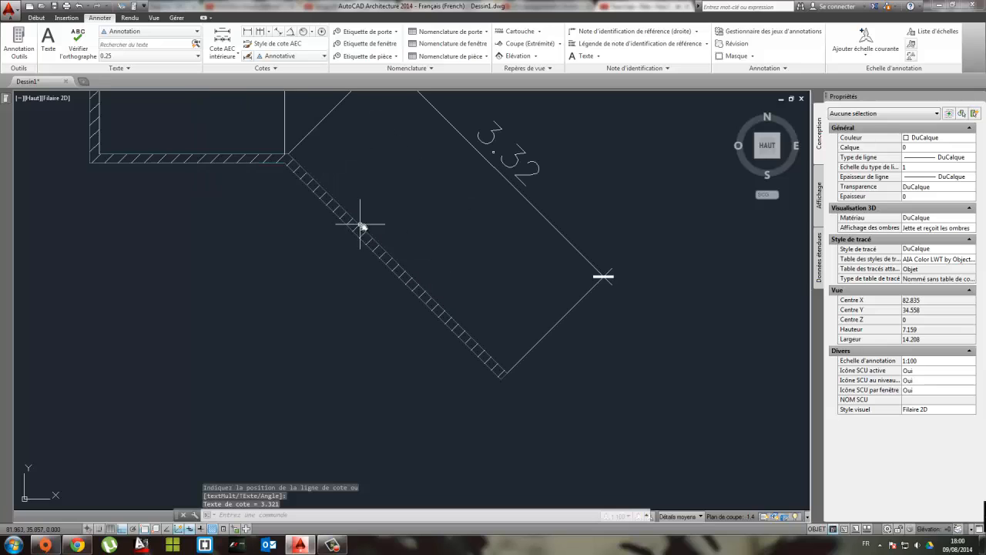
Try stretching the aligned dimension's first origin to the wall's lower corner point, and undo that stretch
middle_drag(418, 246, 463, 260)
drag(390, 230, 383, 238)
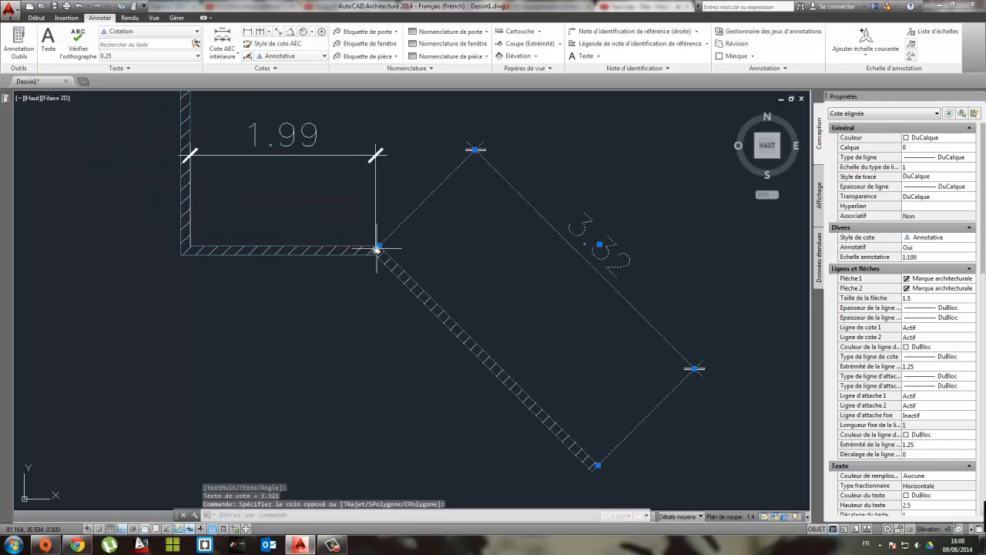
click(378, 246)
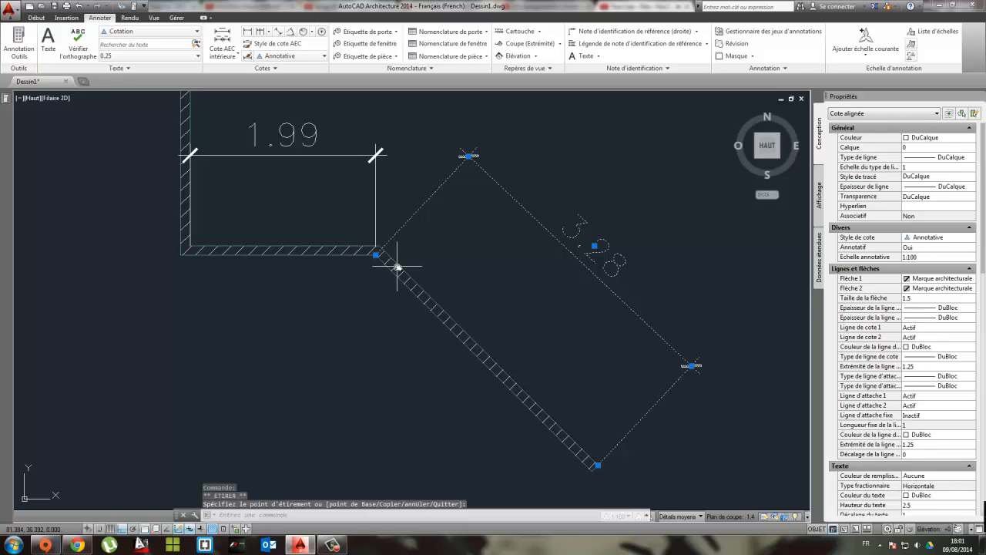
key(ctrl+z)
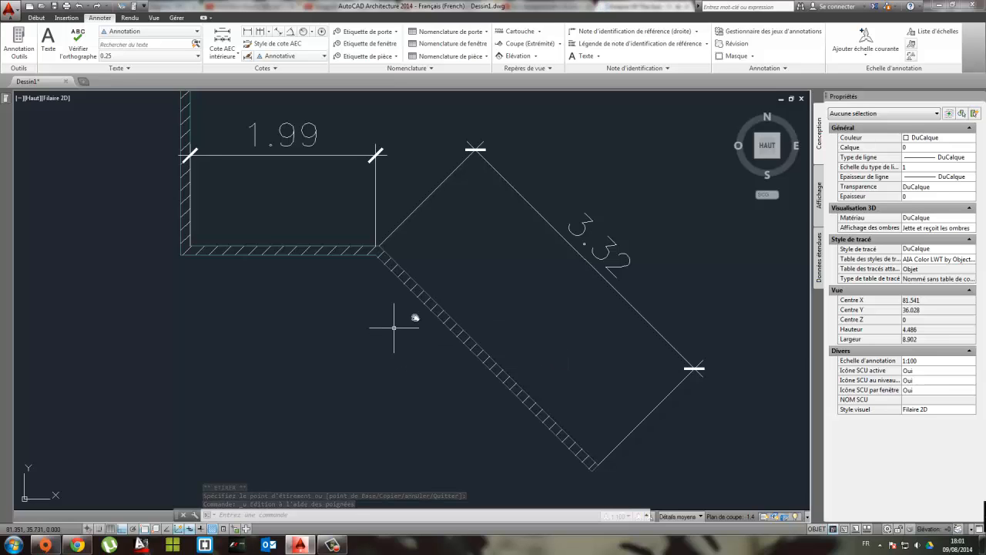
Set the diagonal wall's length to 3.24 and clear the selection
click(440, 345)
click(403, 299)
key(Escape)
click(512, 386)
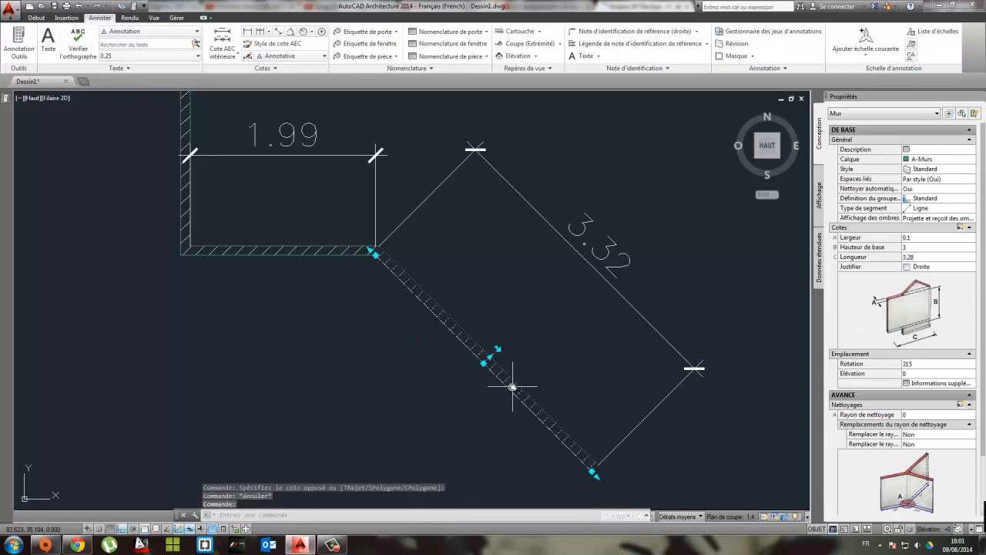
middle_drag(568, 392, 519, 343)
middle_drag(489, 311, 573, 334)
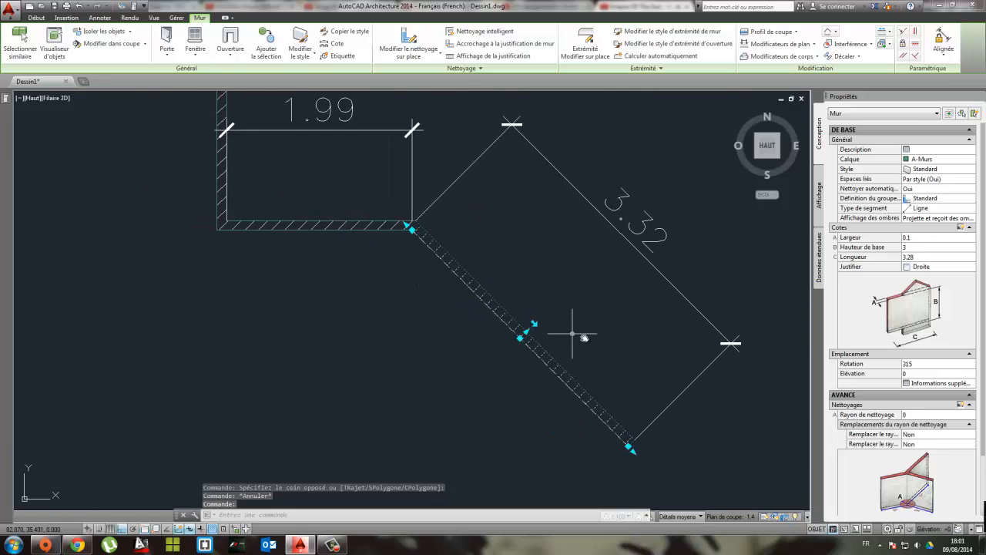
middle_drag(673, 306, 637, 311)
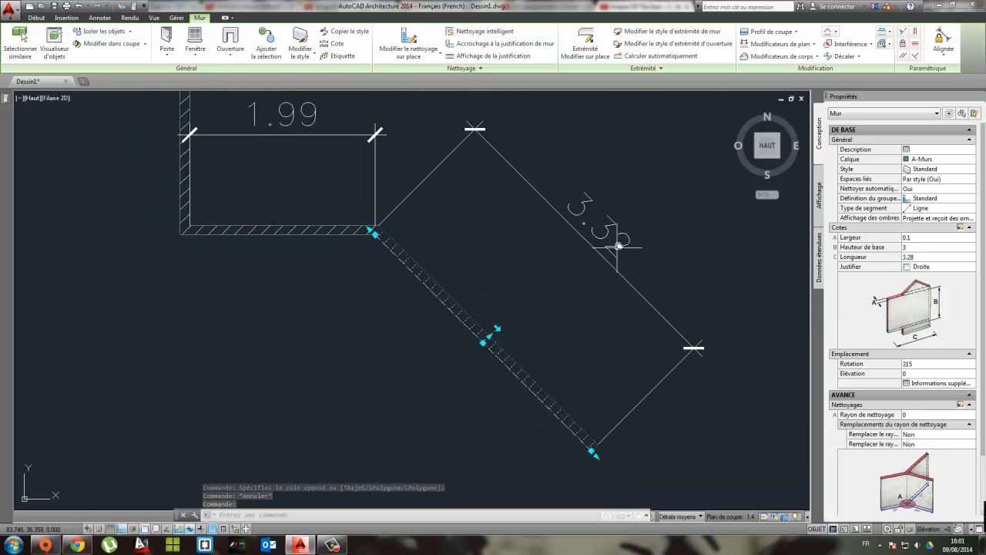
middle_drag(611, 258, 604, 274)
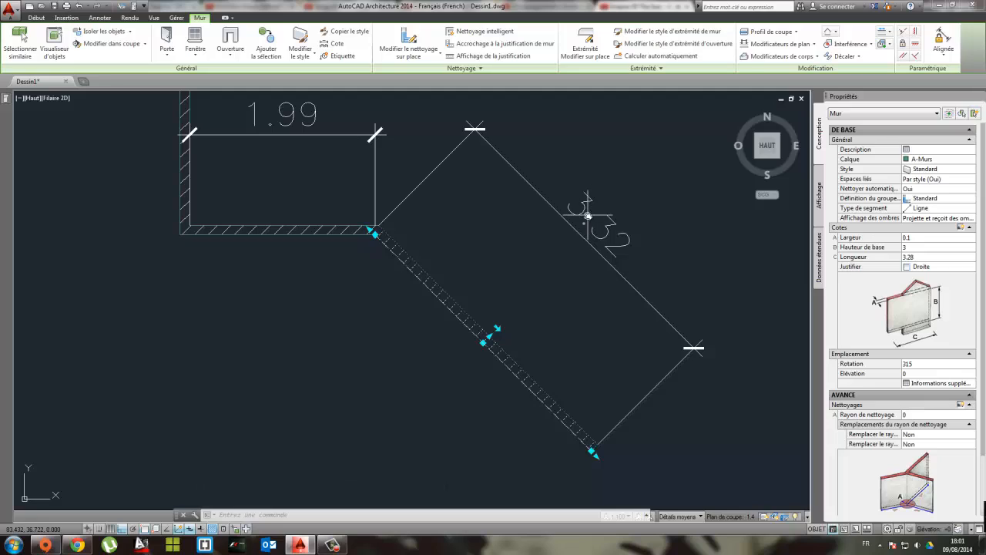
click(914, 258)
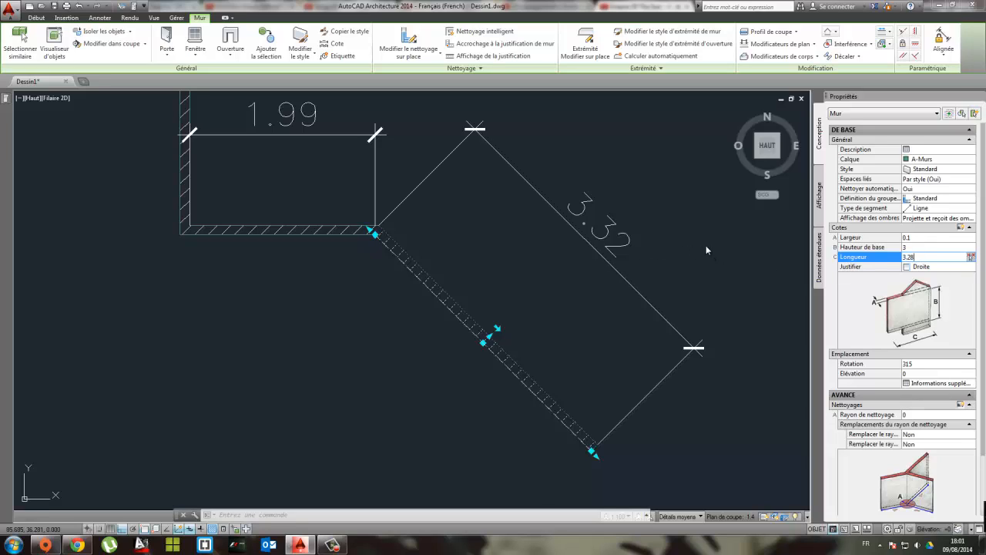
text(3.24)
key(Tab)
key(Escape)
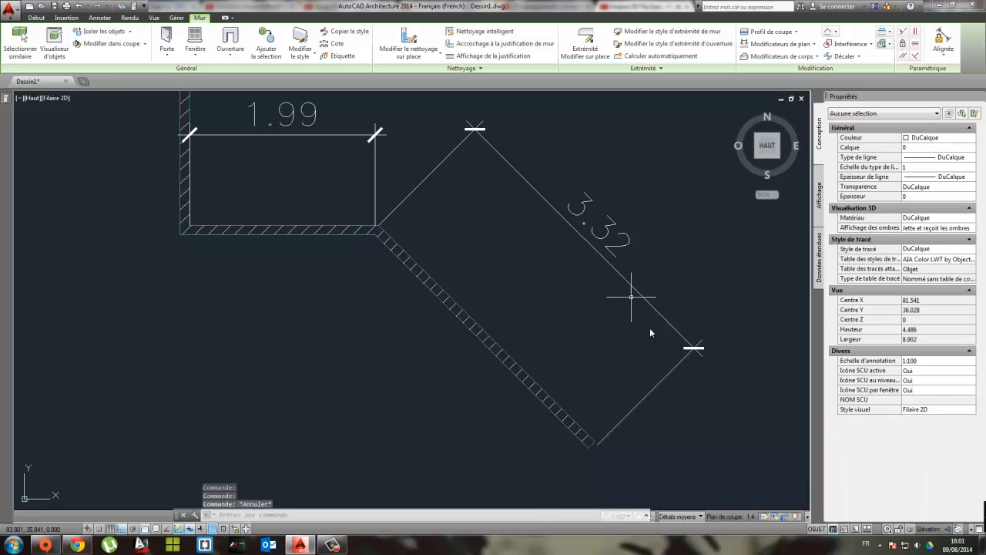
Stretch the aligned dimension's second origin to the upper corner of the shortened diagonal wall's free end
click(644, 411)
click(605, 460)
click(597, 444)
click(592, 444)
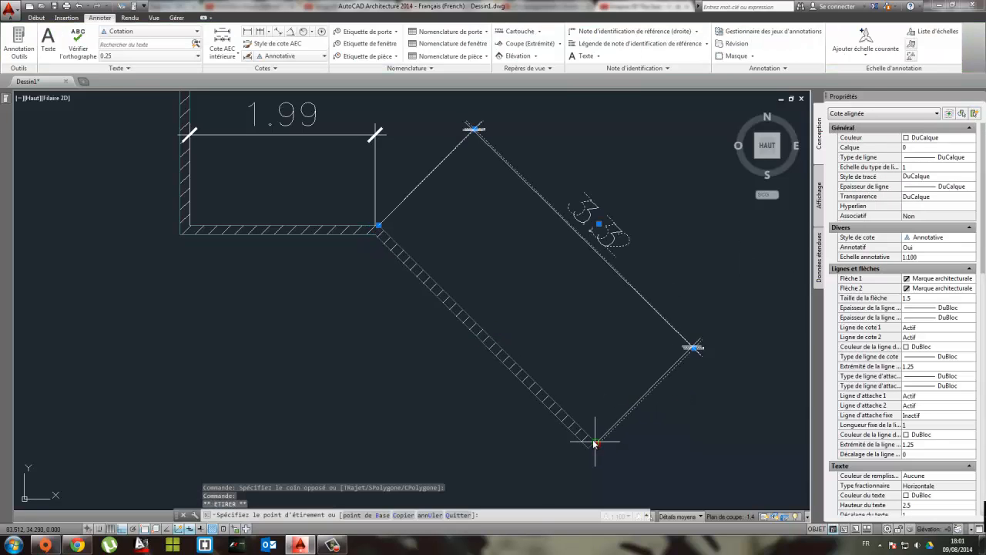
key(Escape)
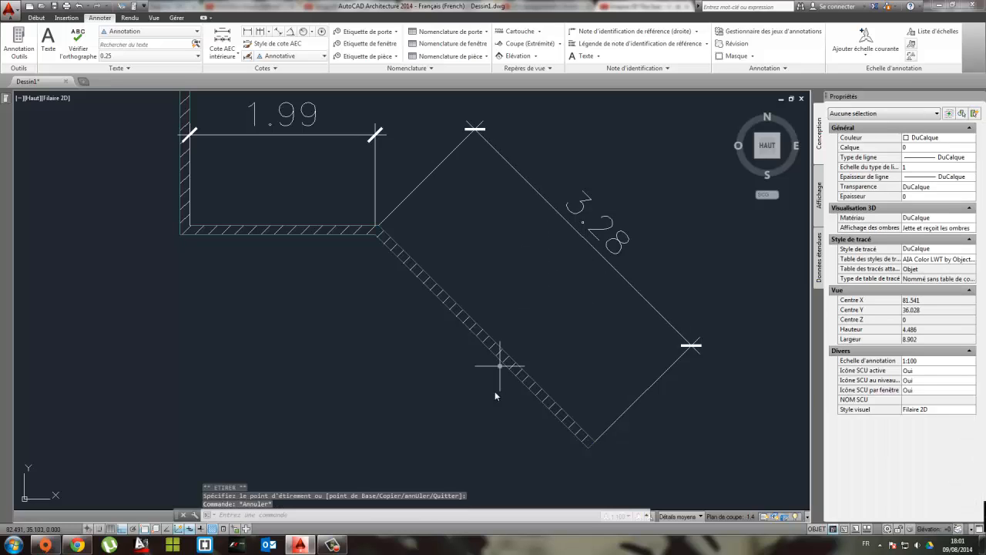
Move the short horizontal and diagonal walls together so their shared inner corner lands on the end point of the 1.99 dimension
middle_drag(450, 339, 511, 383)
click(491, 368)
click(452, 294)
scroll(423, 296, up, 2)
click(389, 293)
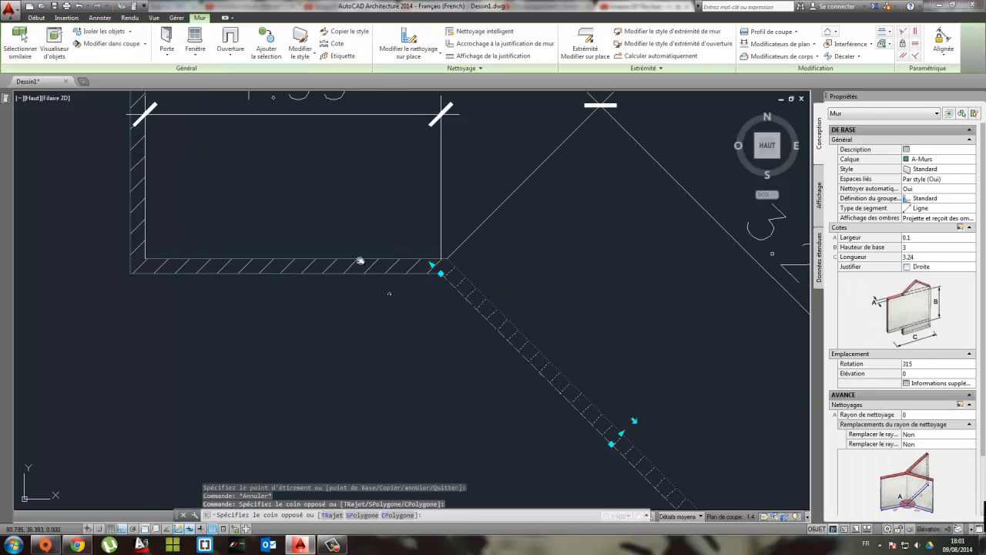
click(360, 261)
scroll(445, 261, up, 2)
scroll(446, 260, down, 2)
middle_drag(452, 259, 488, 307)
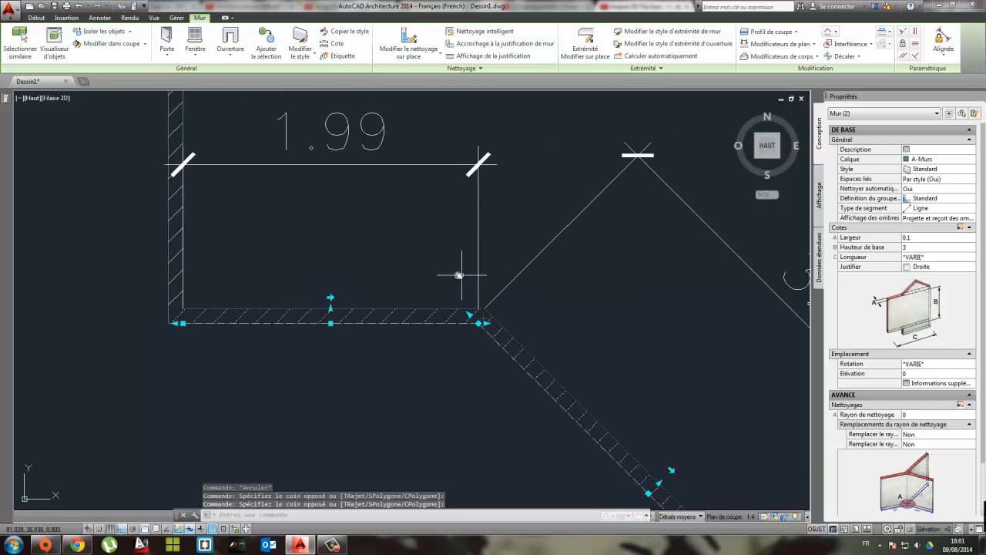
scroll(478, 288, down, 2)
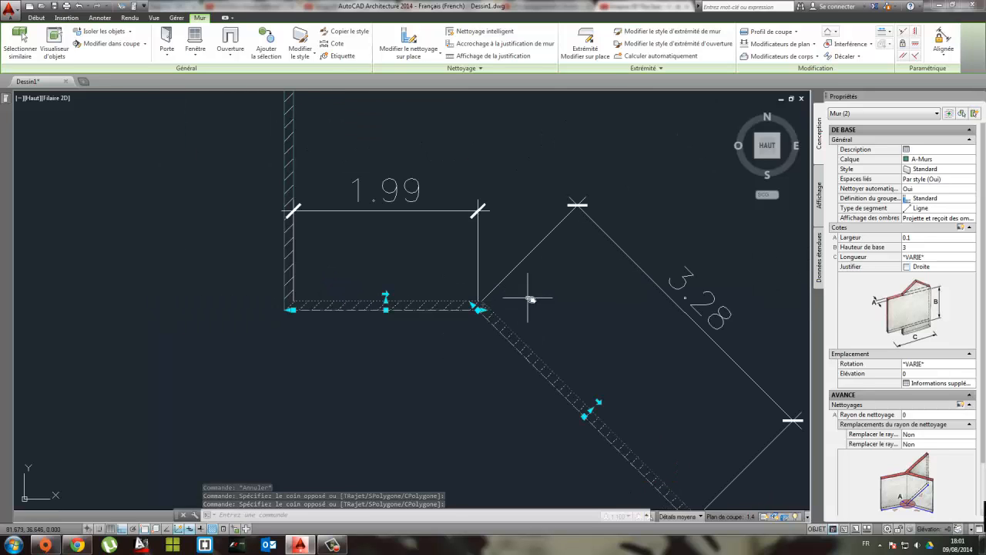
scroll(479, 310, up, 2)
scroll(480, 311, down, 2)
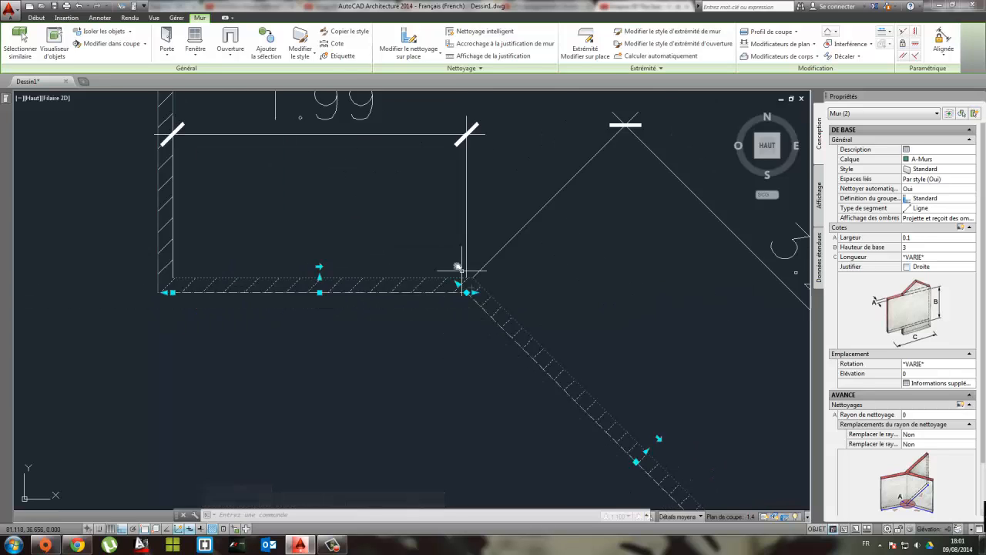
scroll(488, 300, up, 2)
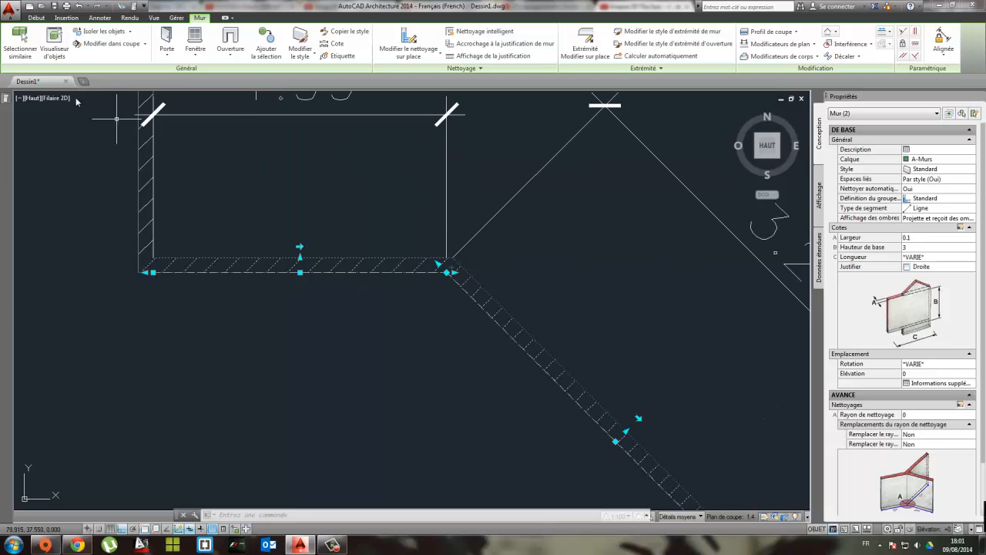
click(37, 18)
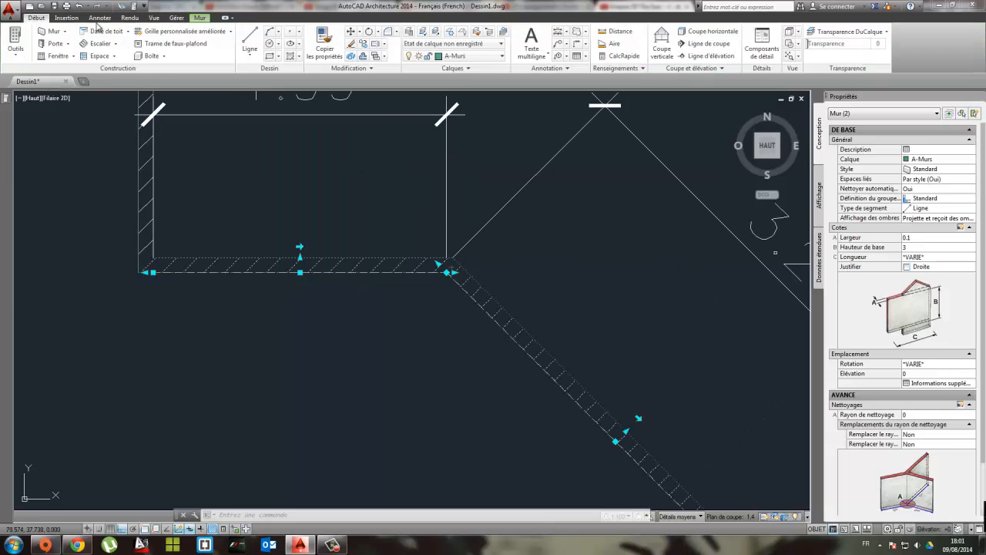
click(350, 32)
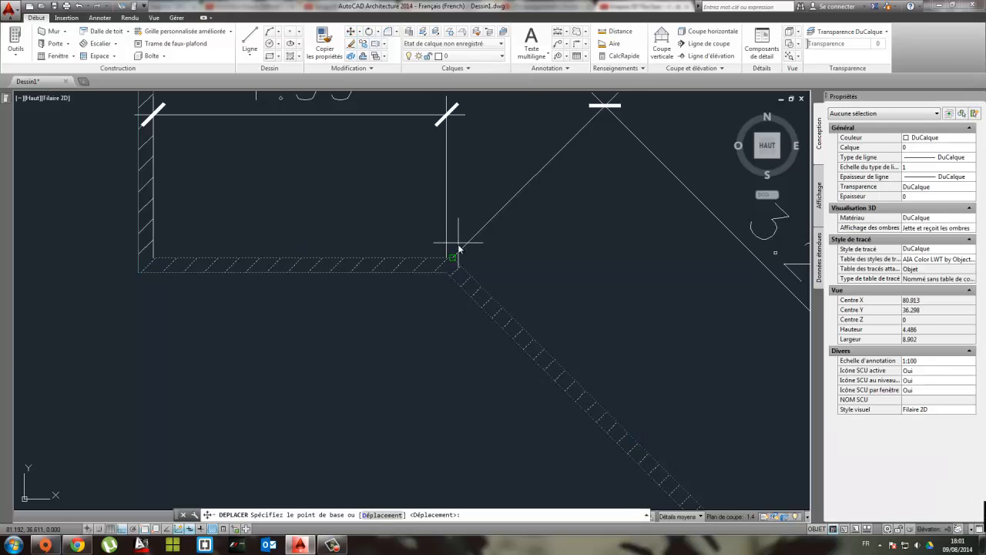
scroll(458, 248, up, 5)
click(430, 299)
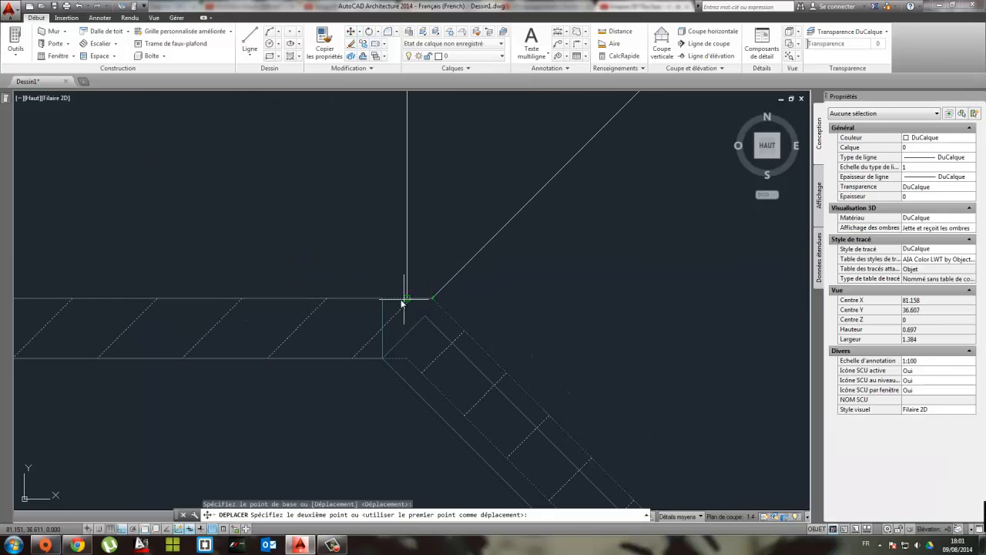
click(406, 300)
scroll(407, 300, down, 5)
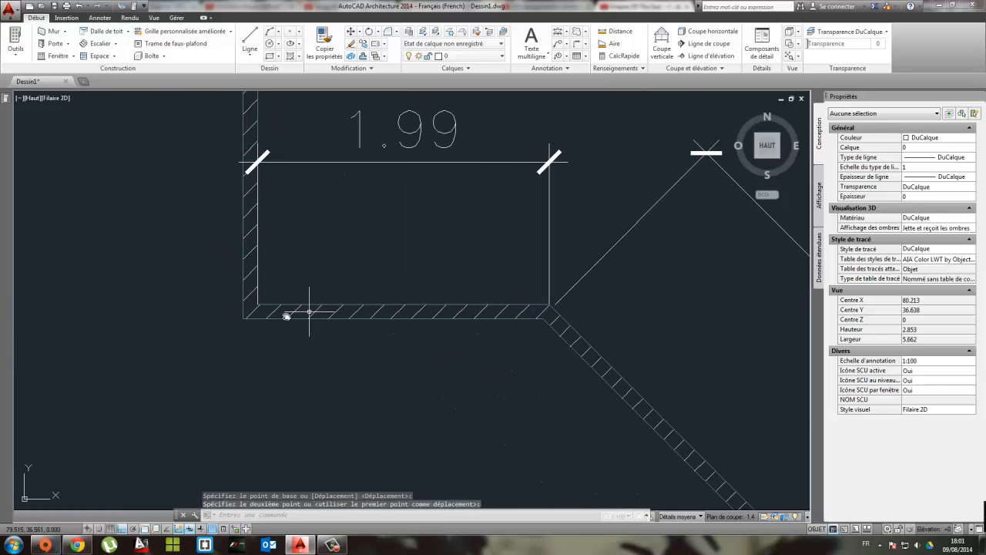
Stretch both origins of the diagonal wall's aligned dimension onto the inner-face corners at the wall's two ends
scroll(361, 313, down, 4)
middle_drag(498, 320, 426, 304)
scroll(450, 354, up, 2)
click(379, 284)
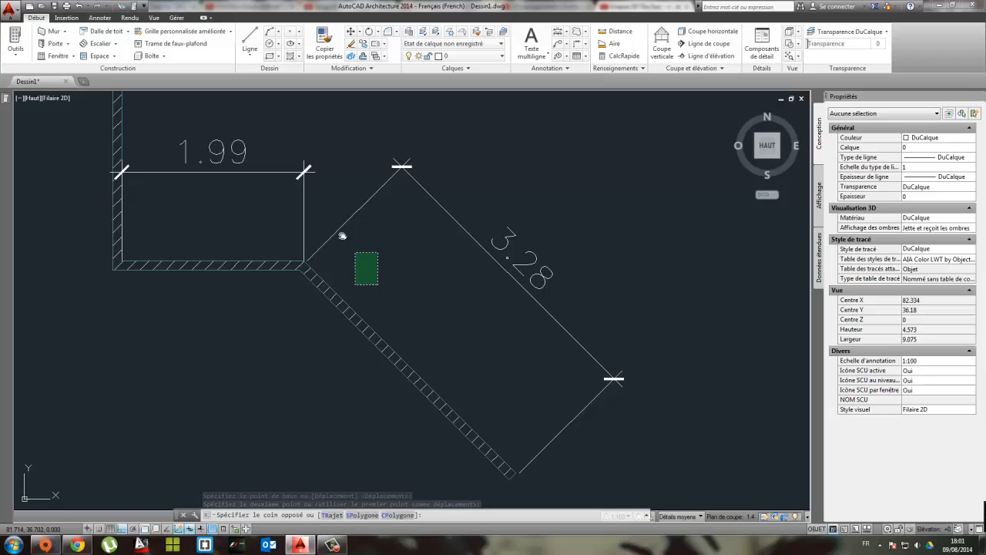
click(326, 216)
scroll(303, 262, up, 5)
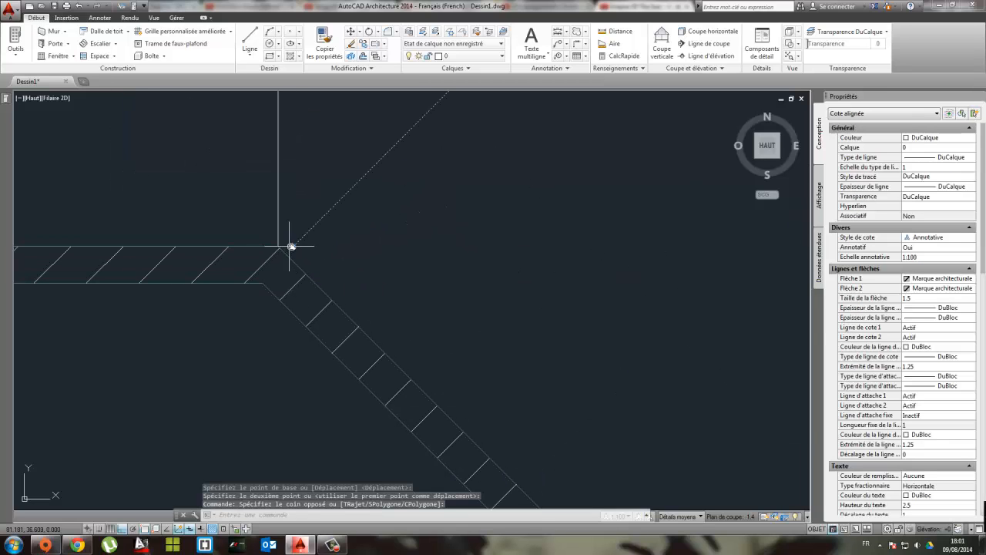
click(290, 246)
scroll(308, 266, down, 4)
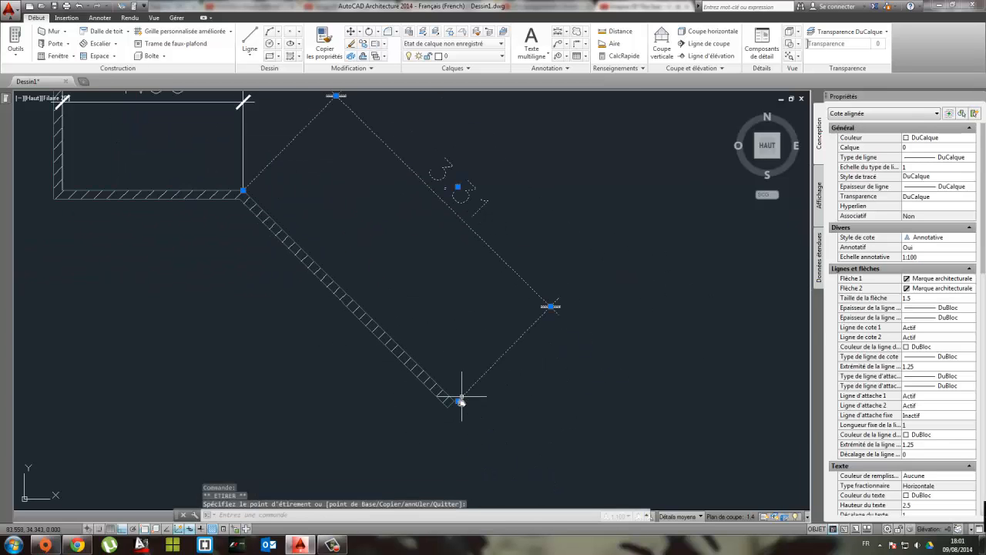
scroll(450, 398, up, 2)
key(Escape)
key(Escape)
Examine the floor plan image around the kitchen, terrace and living room for the next inner wall dimension
scroll(440, 393, down, 4)
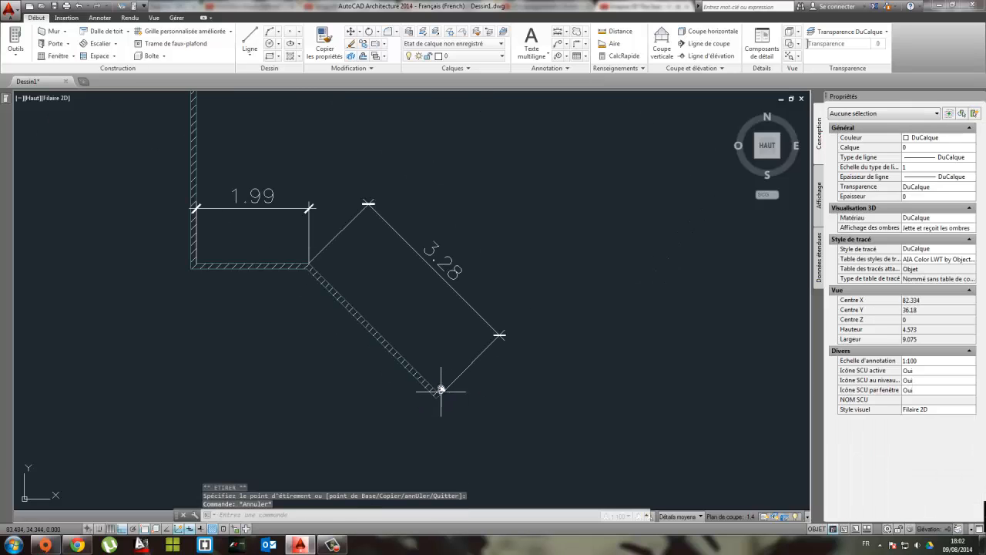
scroll(351, 302, down, 2)
middle_drag(307, 279, 426, 302)
scroll(381, 326, down, 2)
middle_drag(288, 320, 533, 333)
key(Escape)
scroll(309, 283, up, 1)
scroll(298, 281, up, 5)
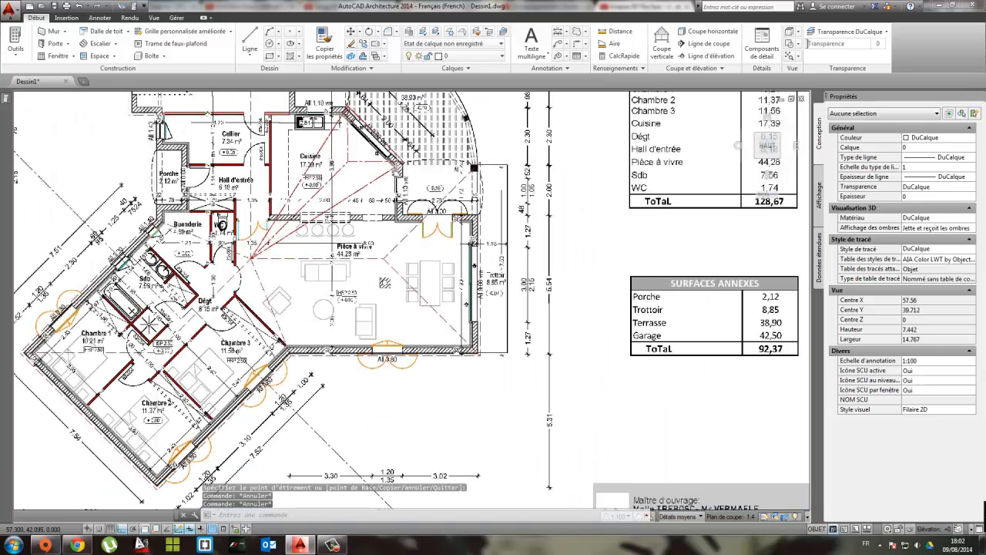
middle_drag(401, 171, 402, 206)
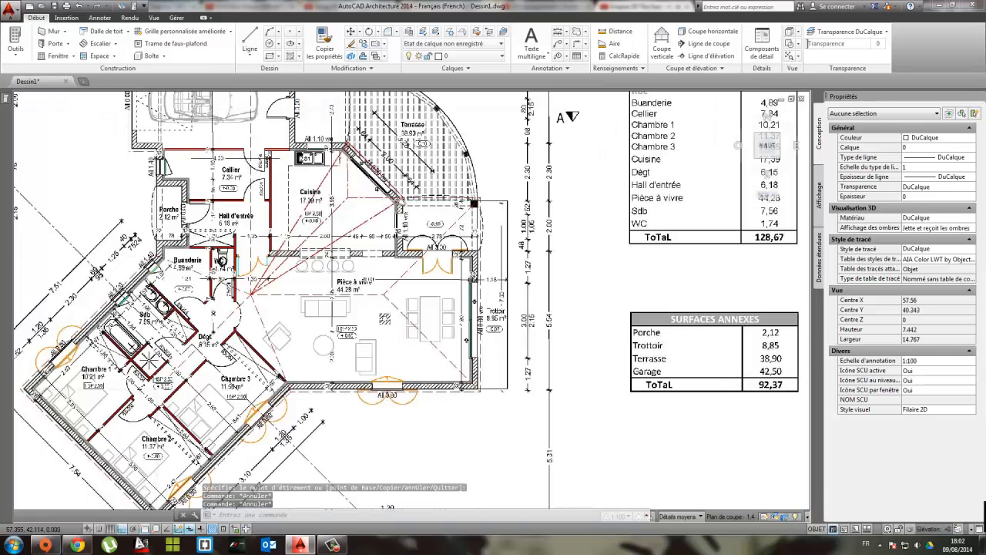
scroll(414, 217, up, 4)
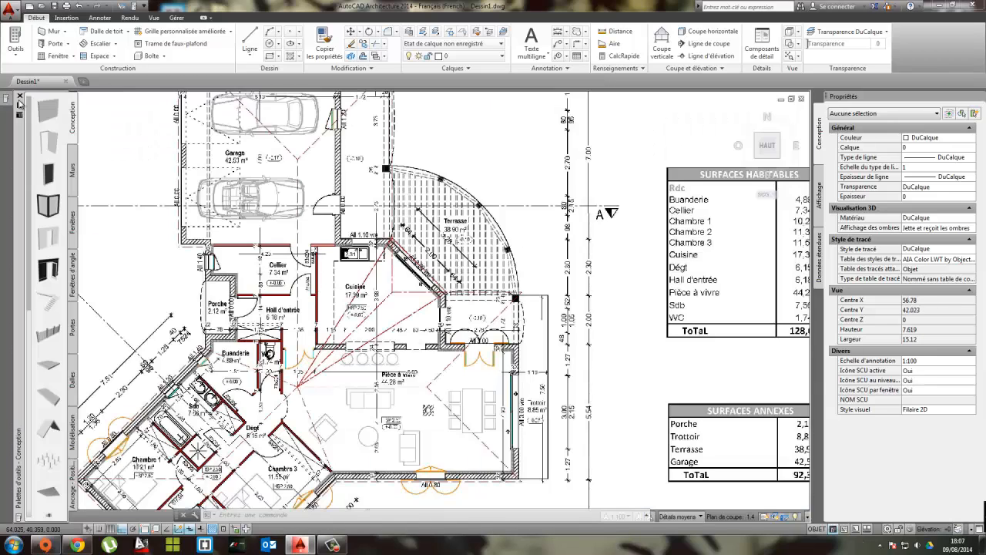
Draw a vertical wall 2 long with Droite justification, running downward from the diagonal wall's free end
click(48, 110)
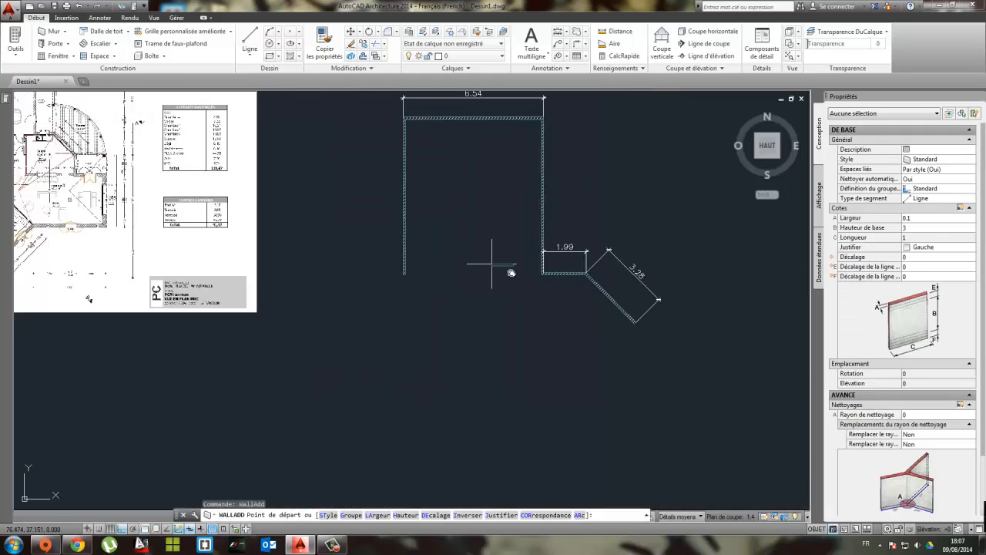
scroll(648, 312, up, 6)
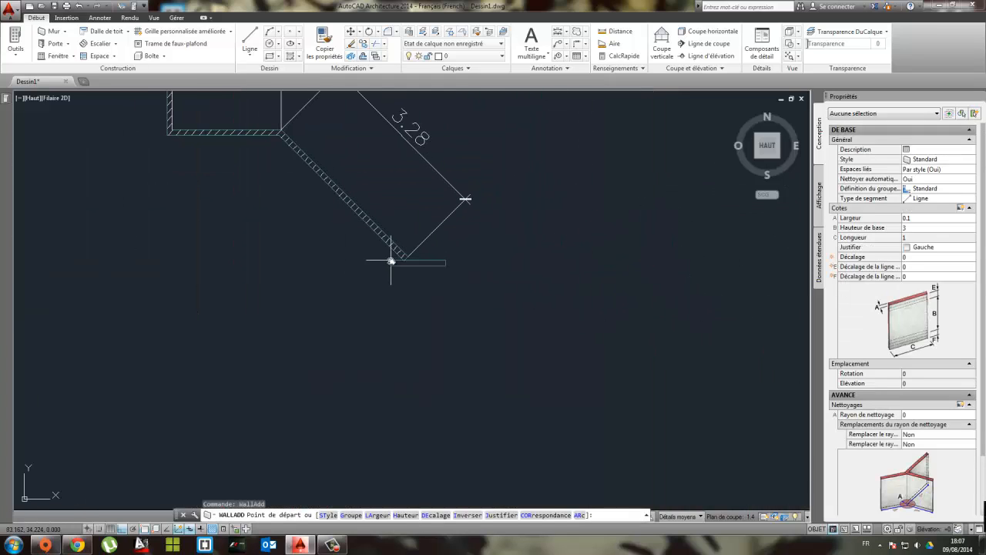
click(395, 259)
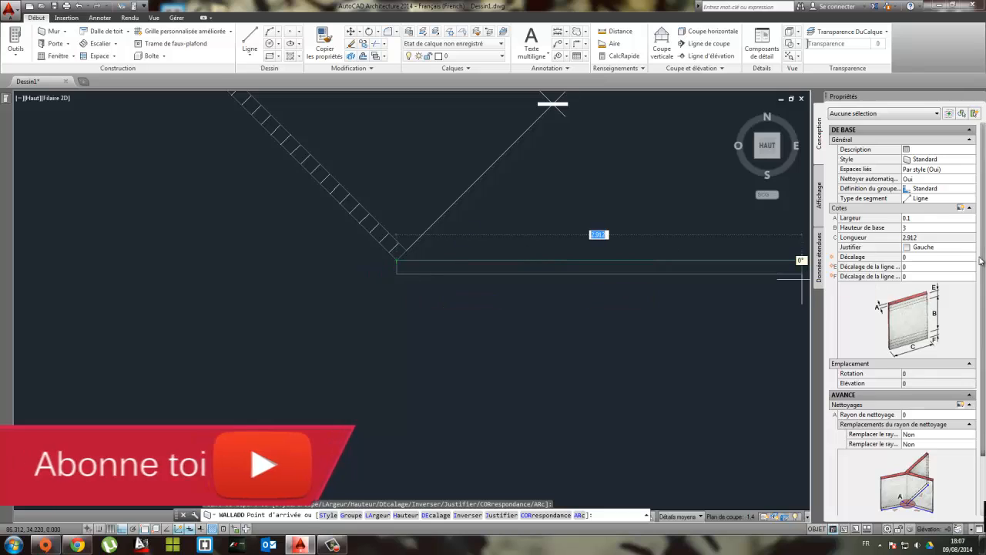
click(934, 246)
click(936, 247)
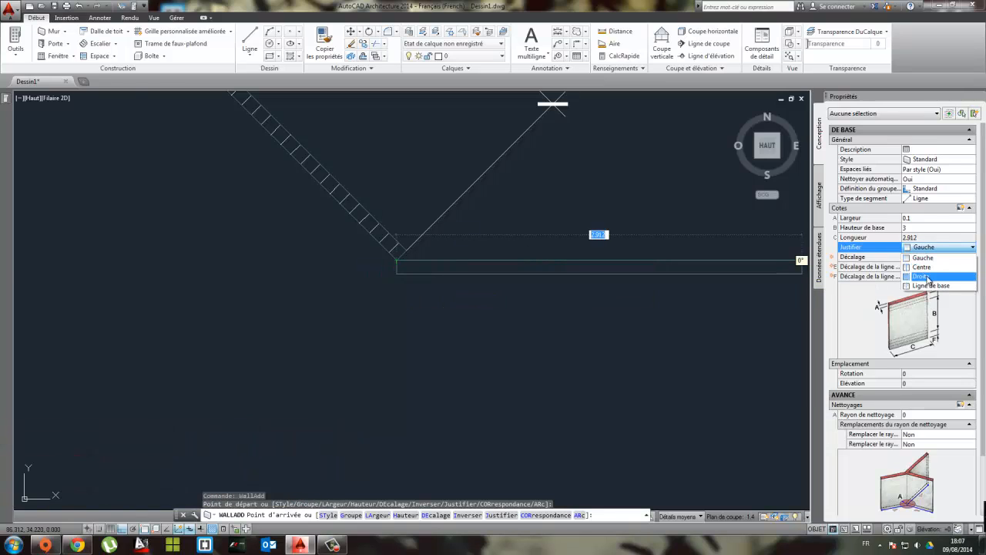
click(927, 278)
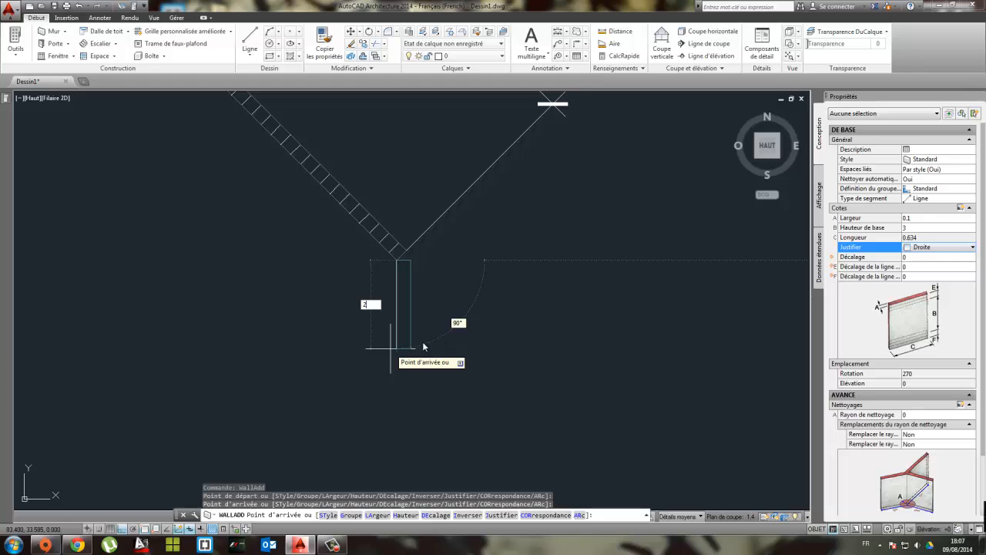
key(Return)
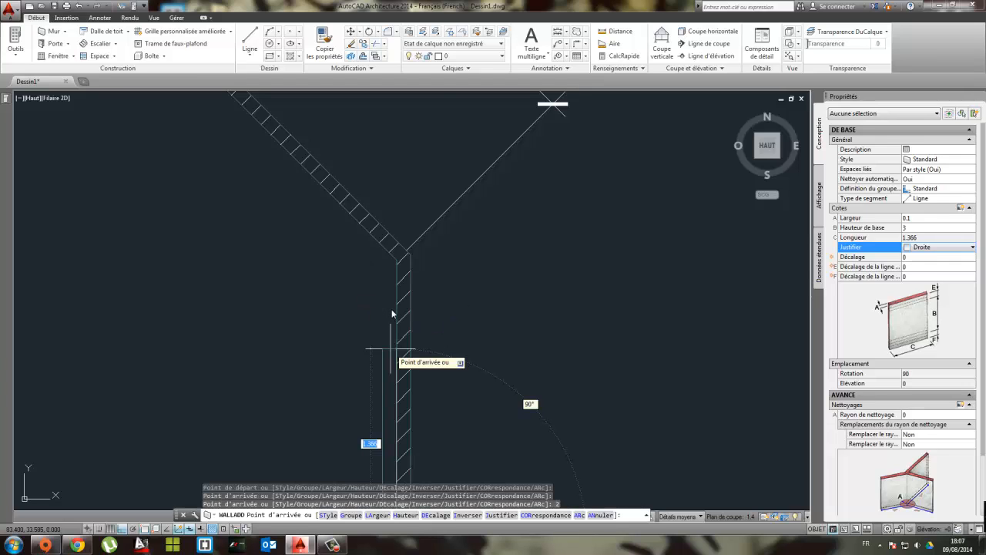
scroll(409, 249, up, 3)
key(Escape)
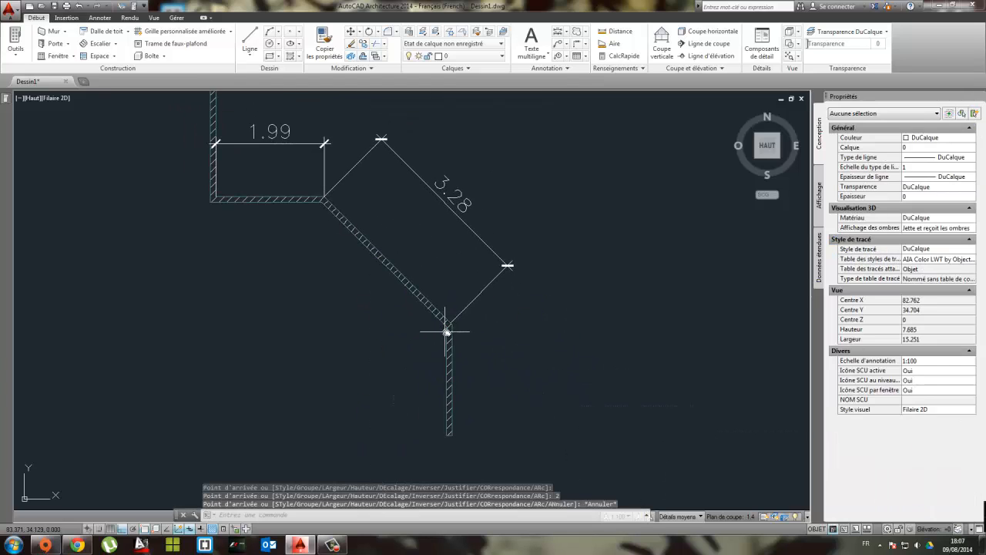
Move the diagonal and vertical walls together so their shared inner corner lands on the end point of the 3.28 dimension
scroll(454, 333, up, 3)
click(454, 359)
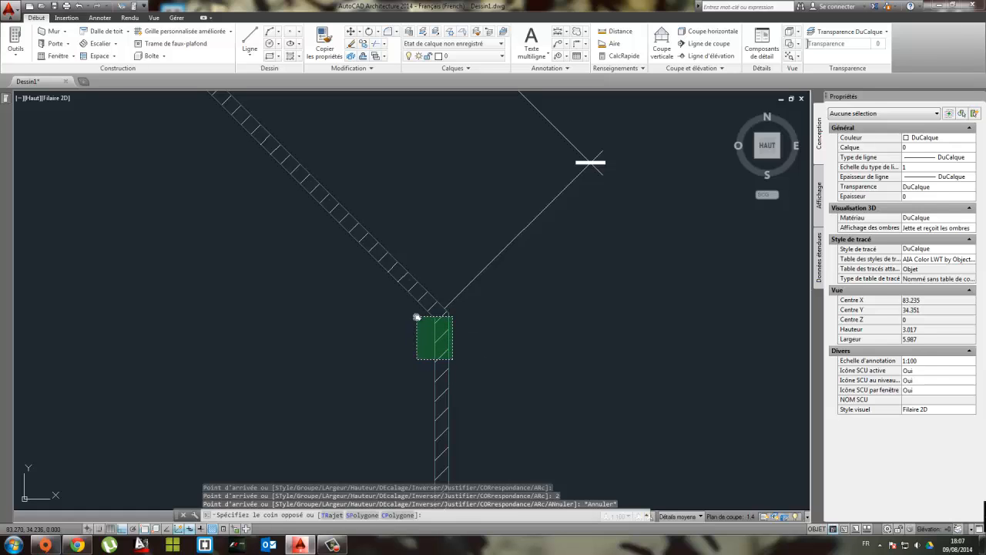
click(415, 316)
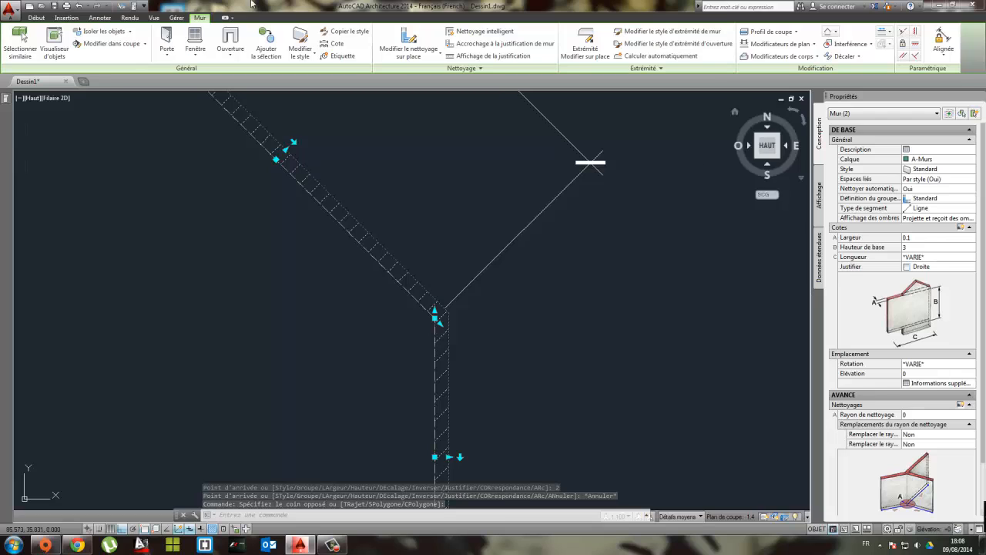
click(37, 17)
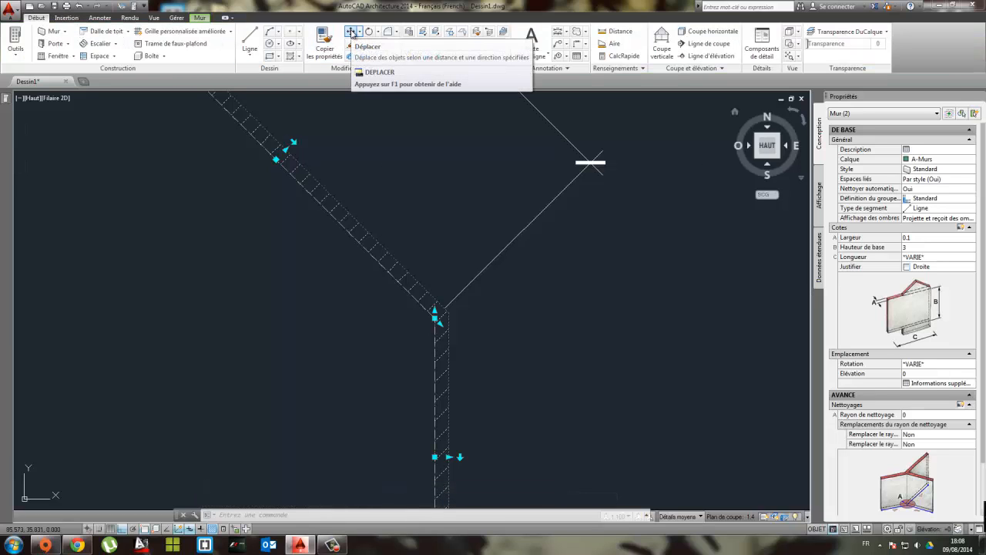
click(351, 32)
scroll(453, 316, up, 2)
click(439, 301)
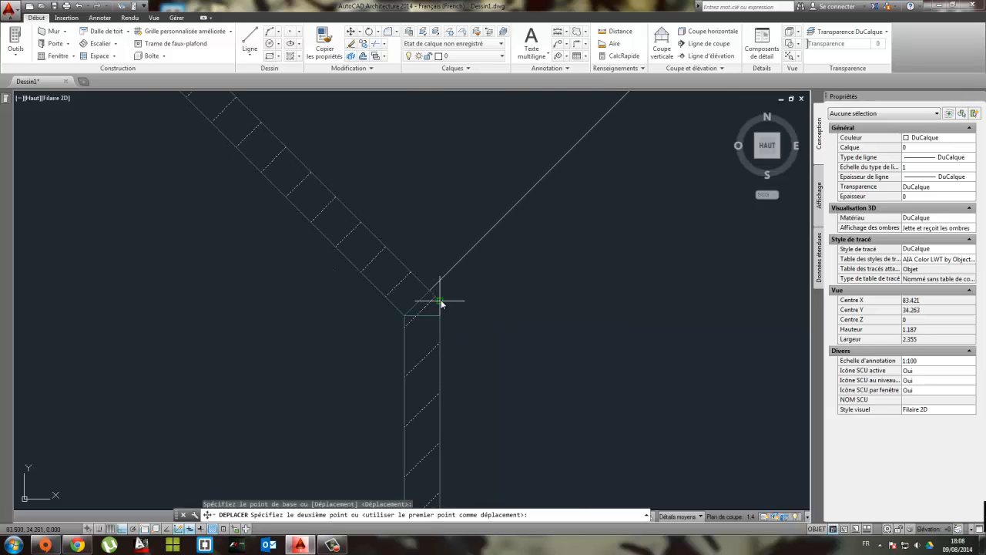
click(432, 288)
scroll(452, 275, down, 5)
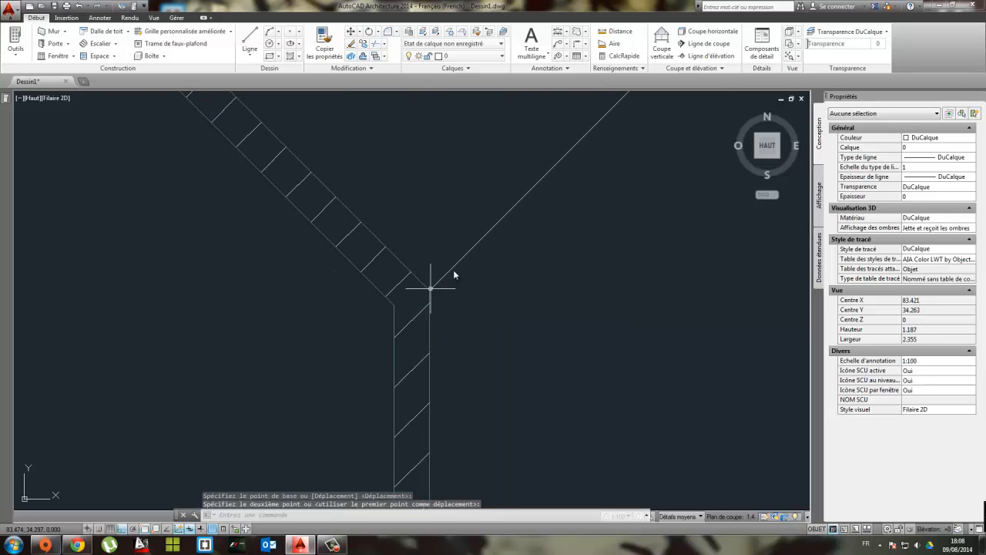
Inspect the joints at both ends of the diagonal wall and the extent of the new vertical wall
middle_drag(355, 248, 362, 231)
scroll(362, 209, up, 2)
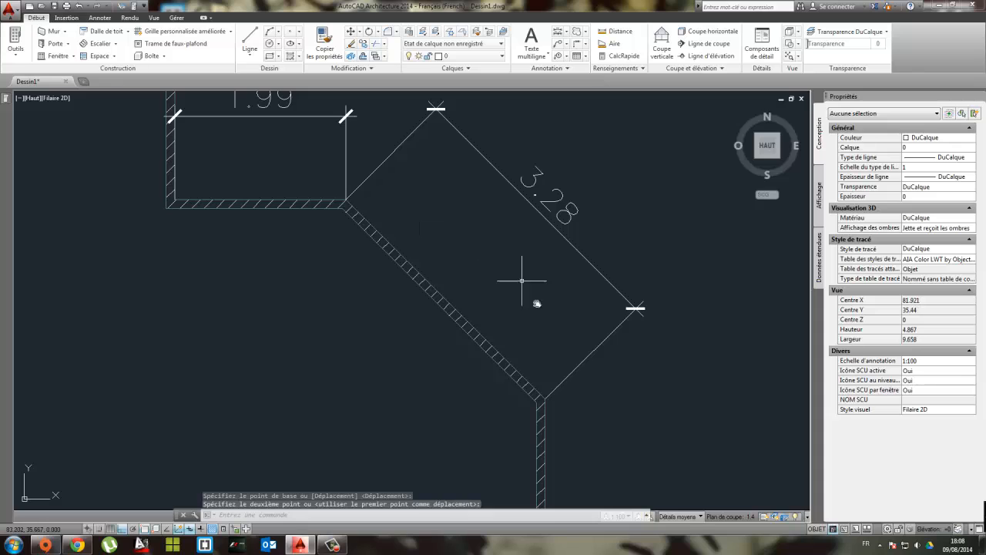
scroll(550, 360, down, 4)
middle_drag(570, 404, 450, 293)
key(Escape)
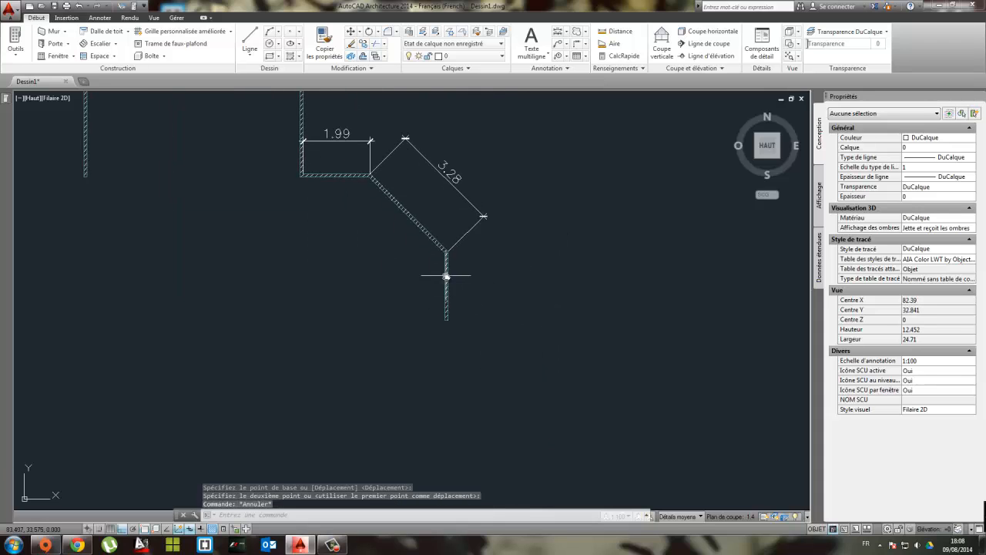
scroll(447, 275, up, 4)
click(456, 296)
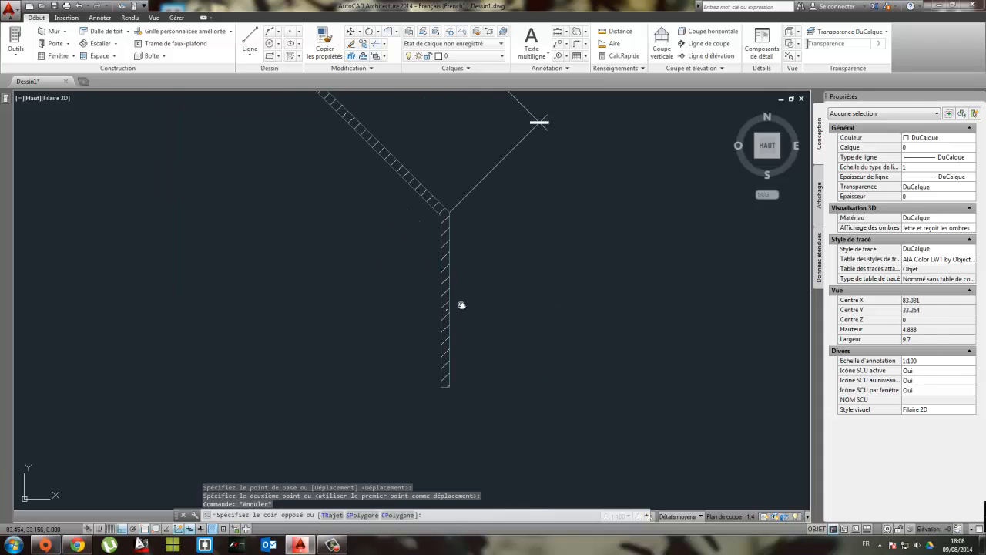
key(Escape)
scroll(353, 262, down, 2)
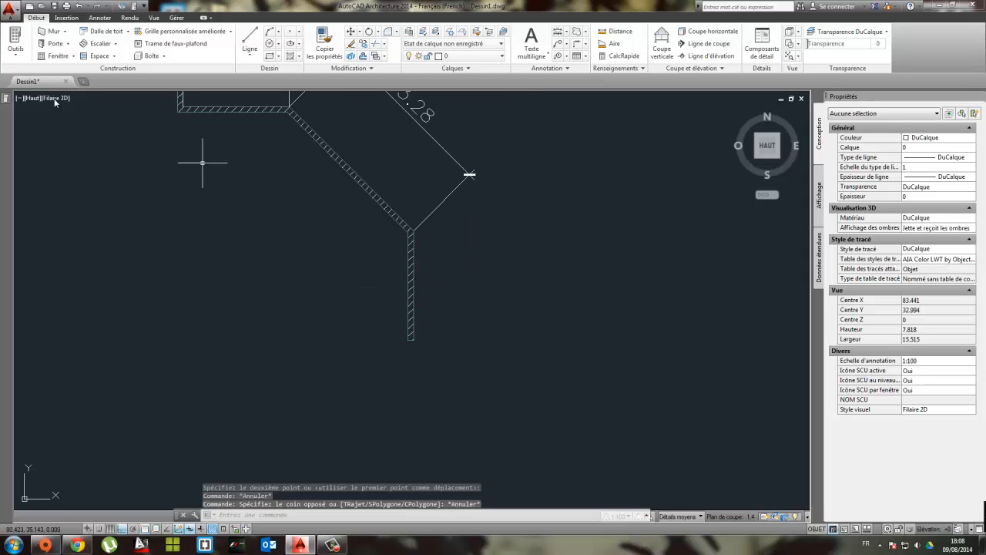
scroll(119, 145, down, 6)
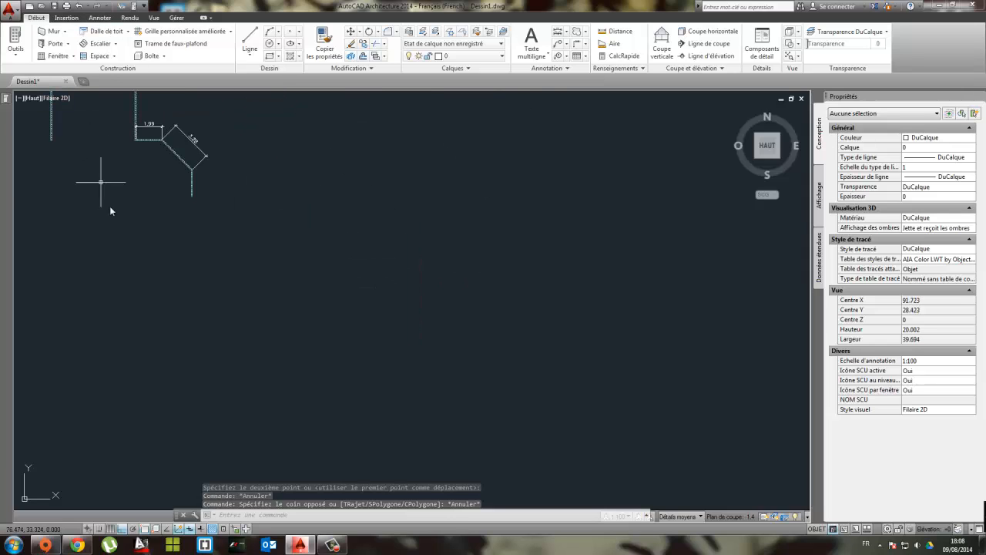
middle_drag(114, 211, 538, 262)
scroll(606, 229, up, 4)
middle_drag(605, 229, 455, 228)
scroll(510, 218, up, 4)
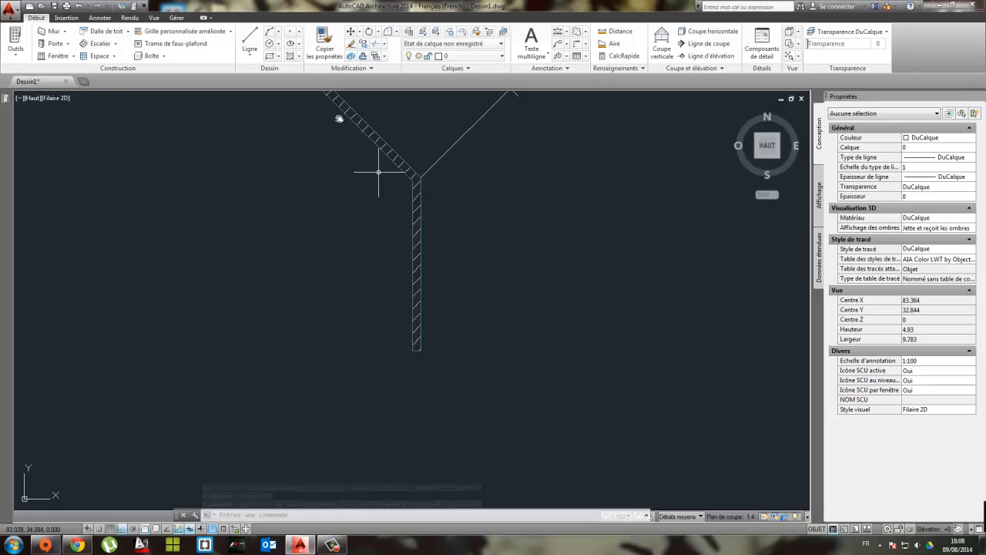
Add a vertical linear dimension along the new vertical wall's inner face, from the diagonal wall corner to its lower end
click(104, 19)
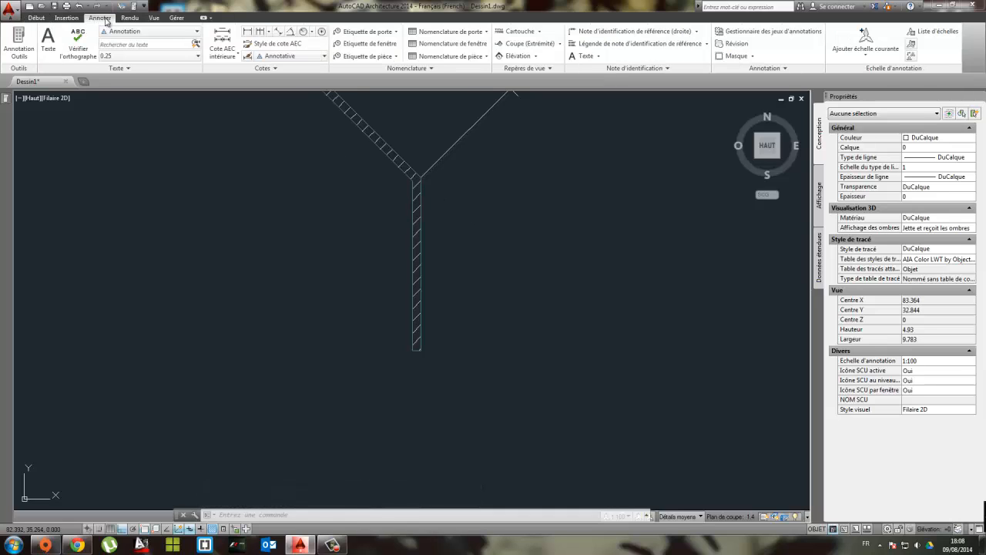
click(247, 31)
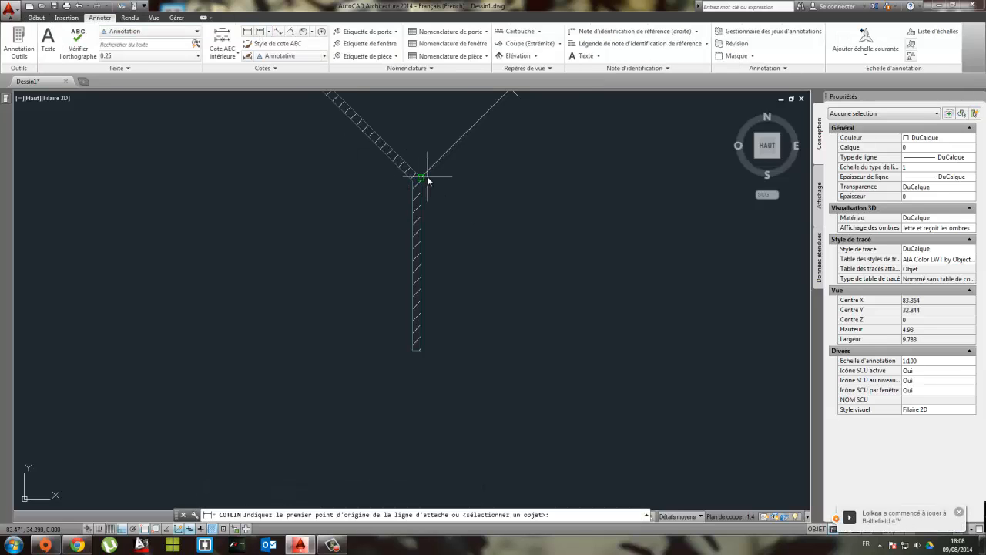
click(421, 178)
click(420, 351)
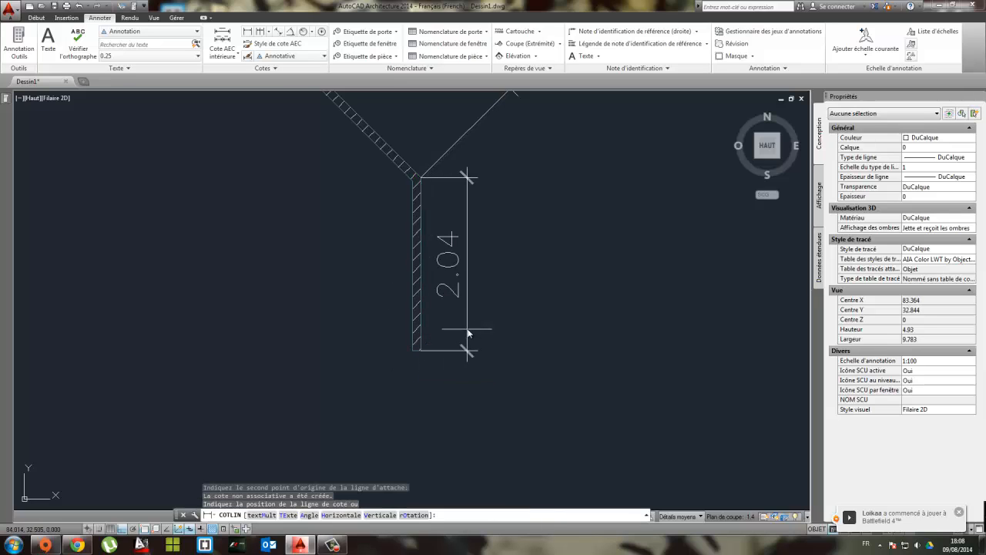
click(495, 305)
key(Escape)
Set the vertical wall's length to 1.96
scroll(431, 182, up, 5)
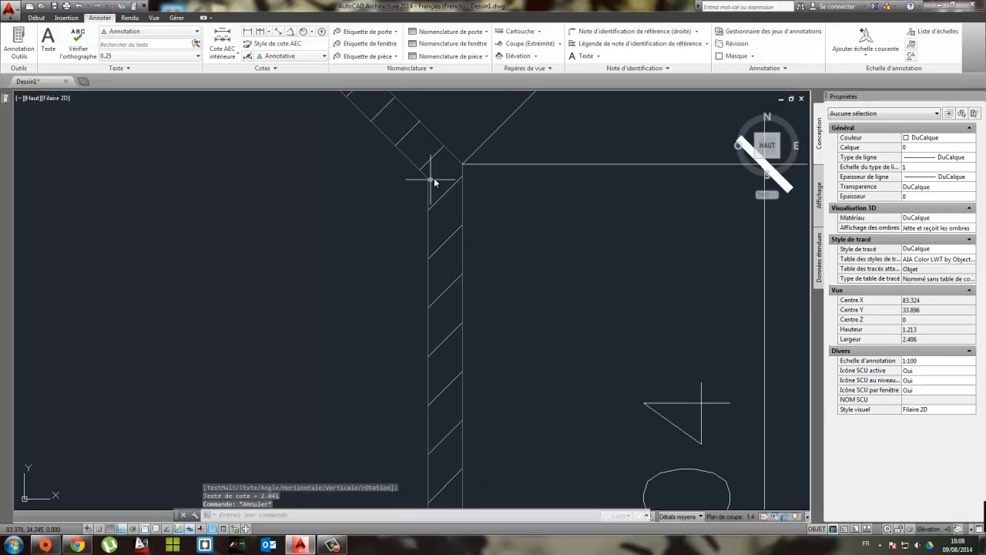
scroll(430, 184, down, 3)
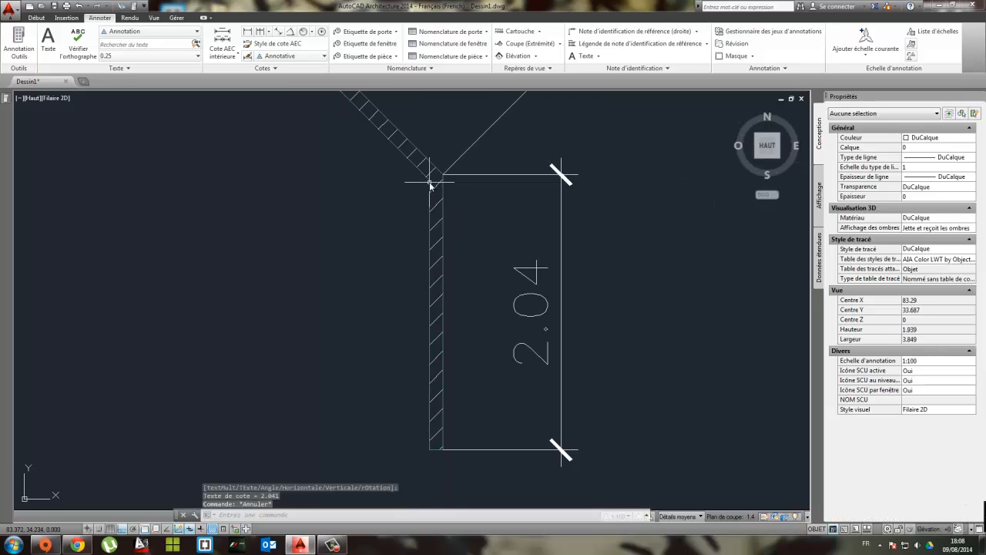
key(Escape)
click(443, 382)
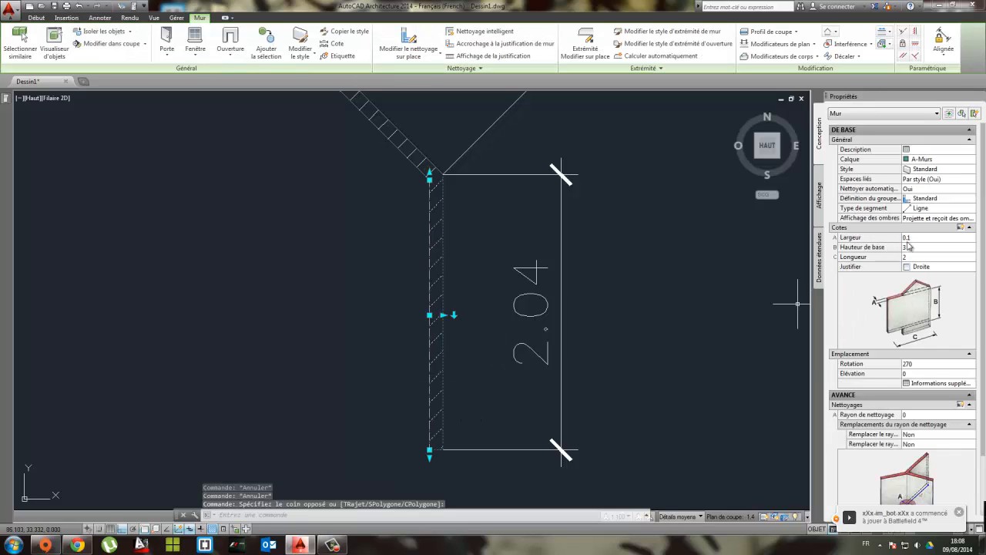
click(913, 257)
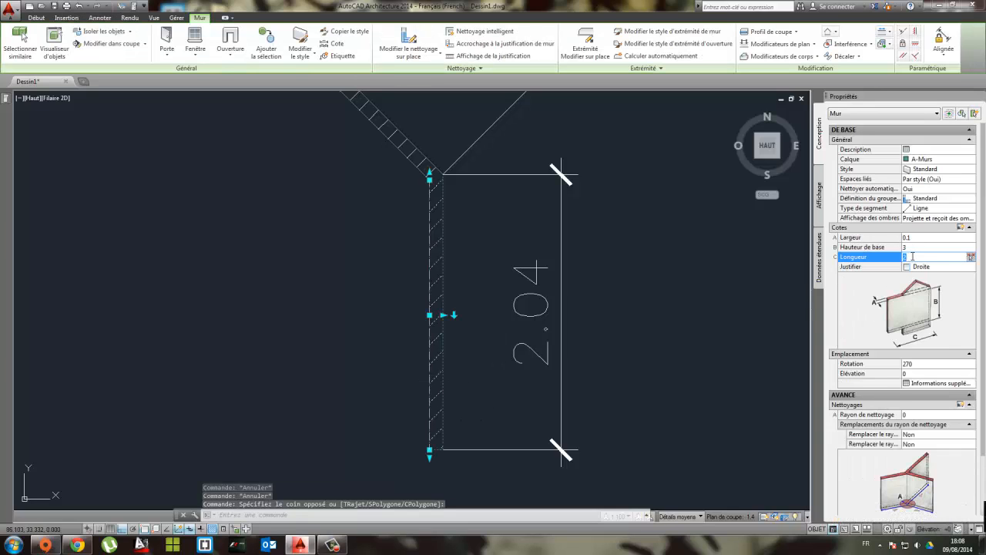
text(1.)
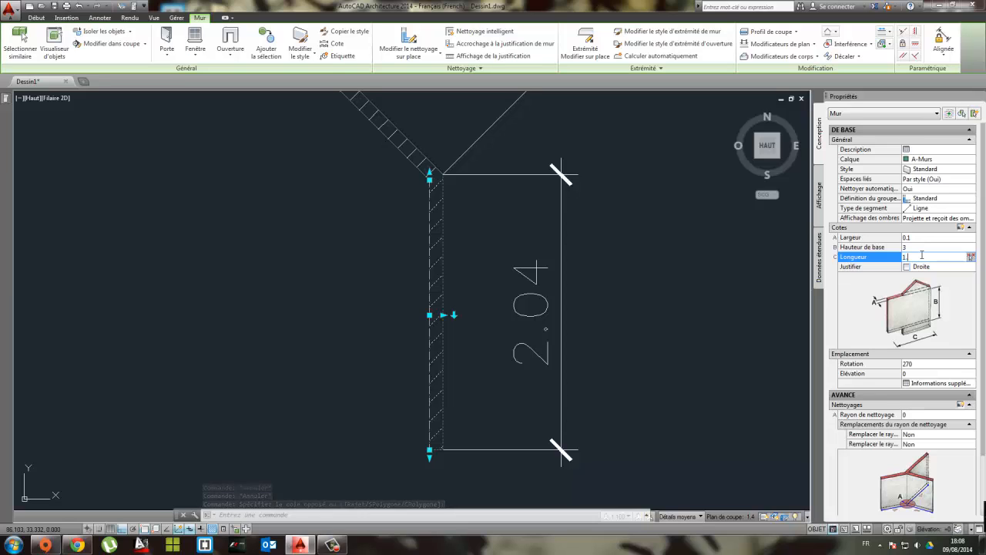
text(8)
key(Return)
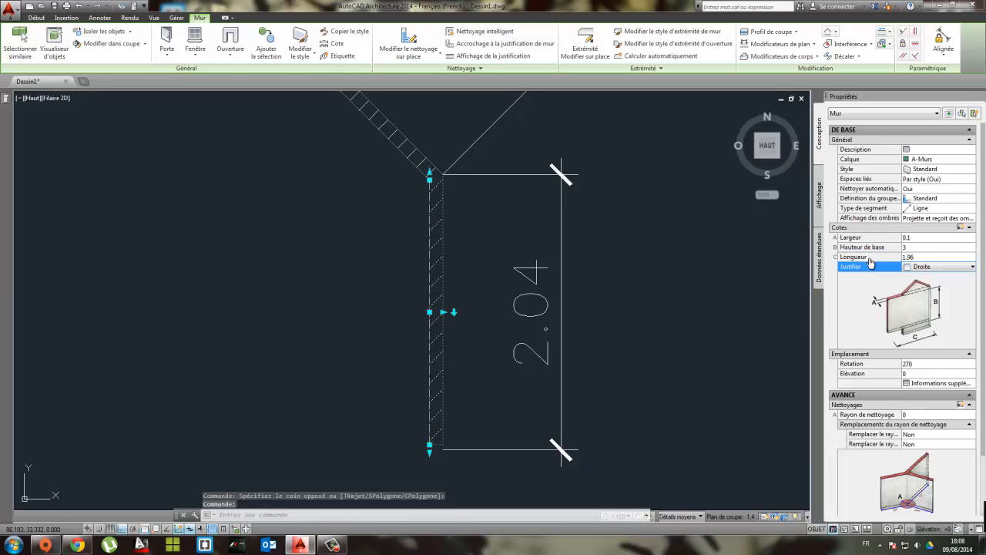
Stretch the vertical dimension's lower extension point onto the lower inner corner of the shortened vertical wall
click(488, 467)
click(478, 451)
key(Escape)
click(481, 456)
click(458, 449)
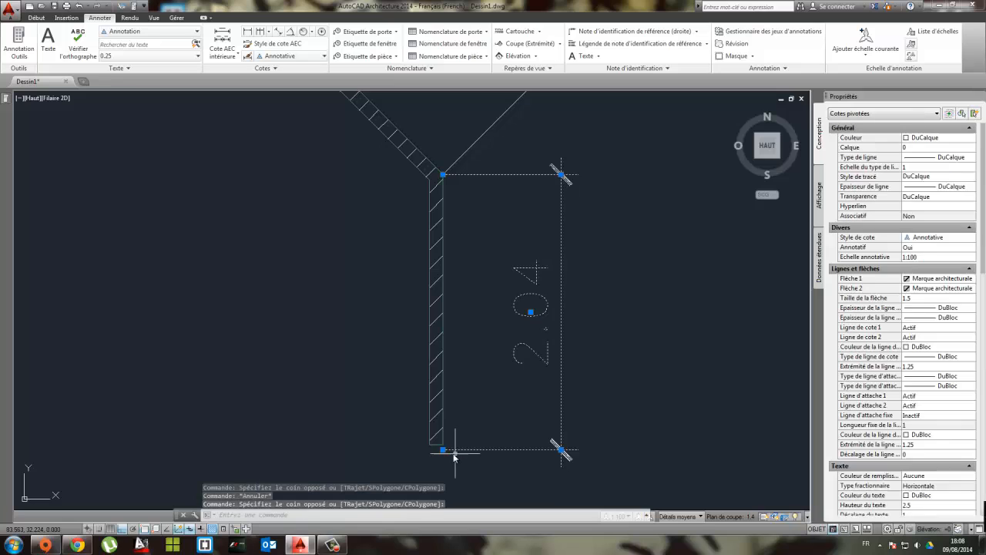
click(443, 450)
click(443, 444)
key(Escape)
Examine the floor plan image for the dimensions of the wall that follows the 2.00 vertical segment
scroll(482, 386, down, 7)
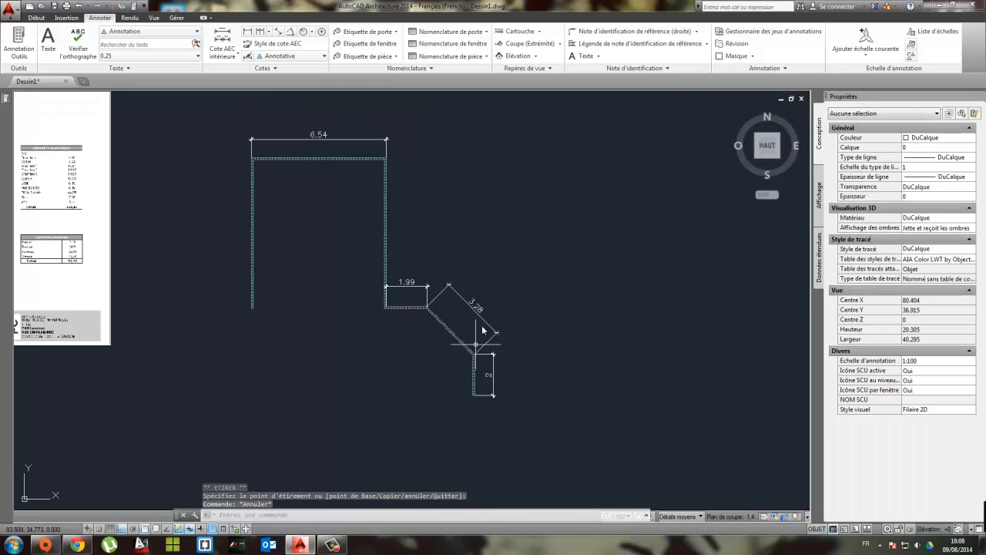
scroll(473, 368, up, 1)
scroll(328, 320, down, 3)
middle_drag(158, 262, 301, 278)
scroll(255, 275, up, 3)
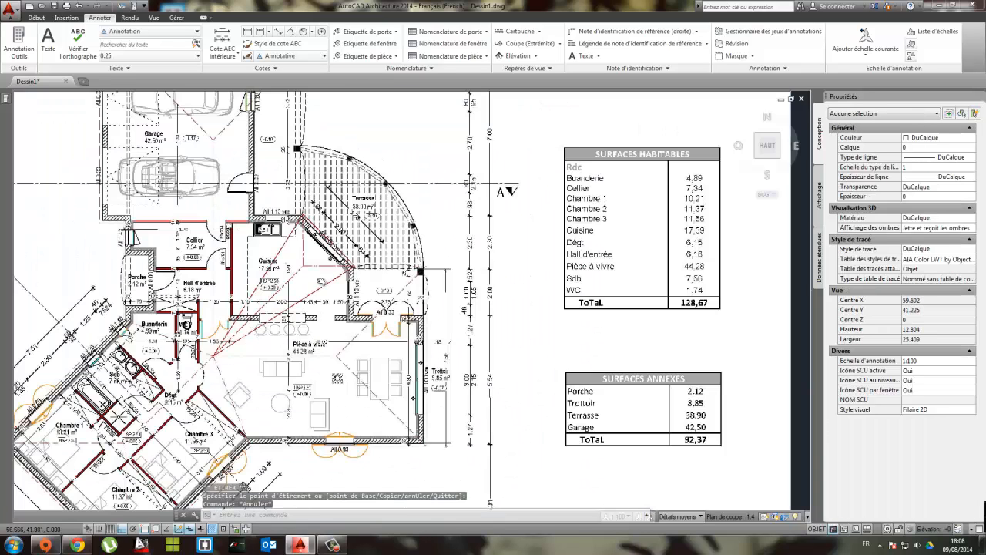
scroll(369, 314, up, 1)
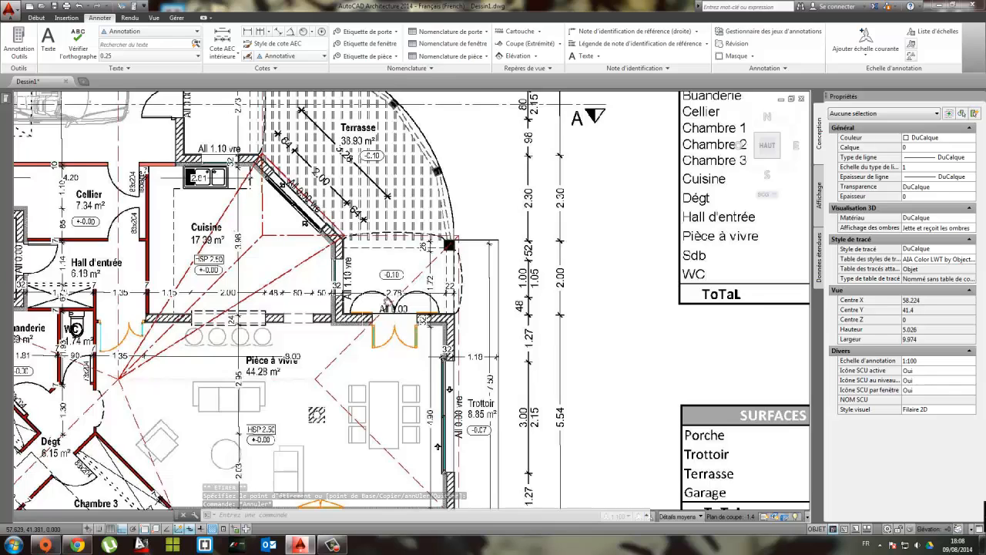
scroll(356, 297, down, 3)
middle_drag(397, 135, 400, 197)
scroll(402, 195, up, 4)
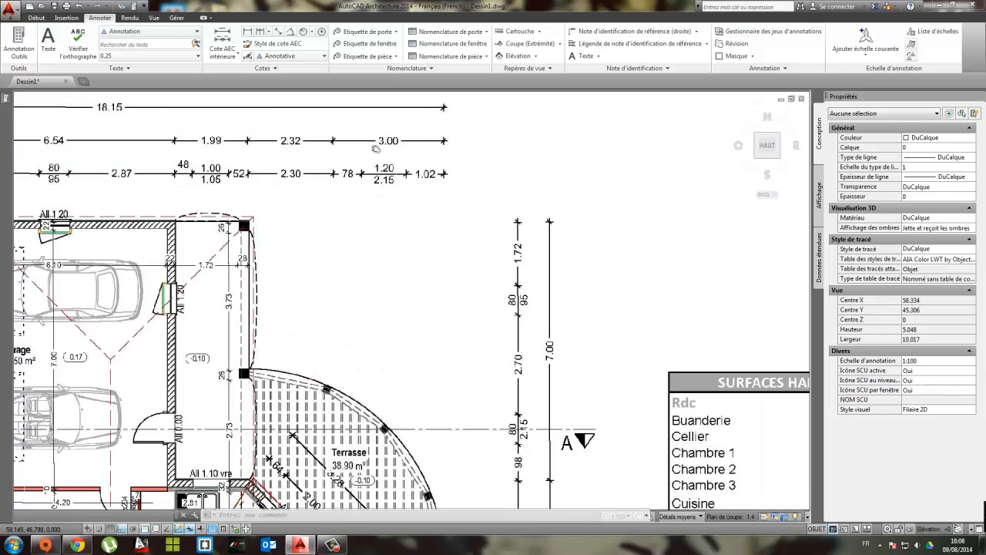
scroll(375, 148, down, 4)
scroll(575, 436, down, 1)
middle_drag(627, 453, 292, 273)
scroll(693, 432, up, 2)
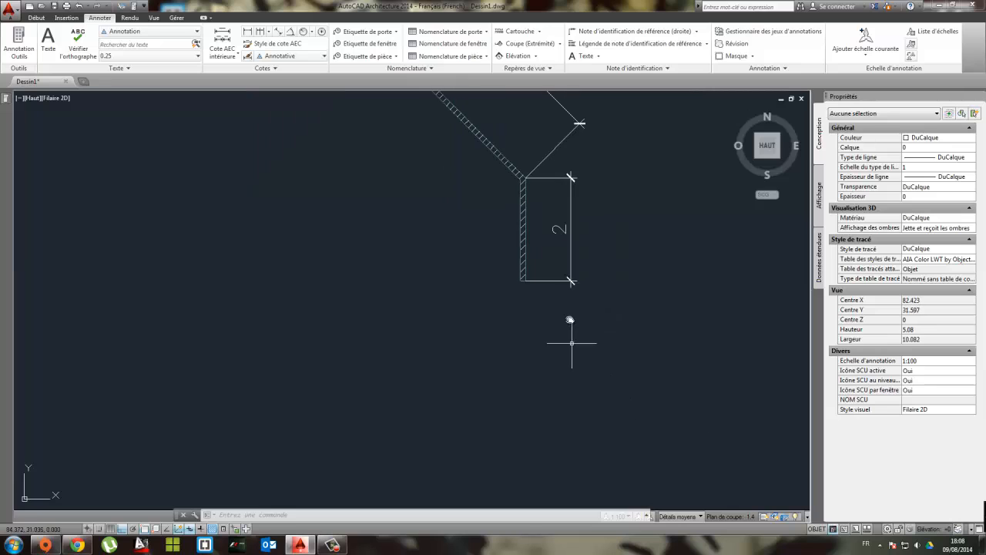
click(9, 100)
click(48, 110)
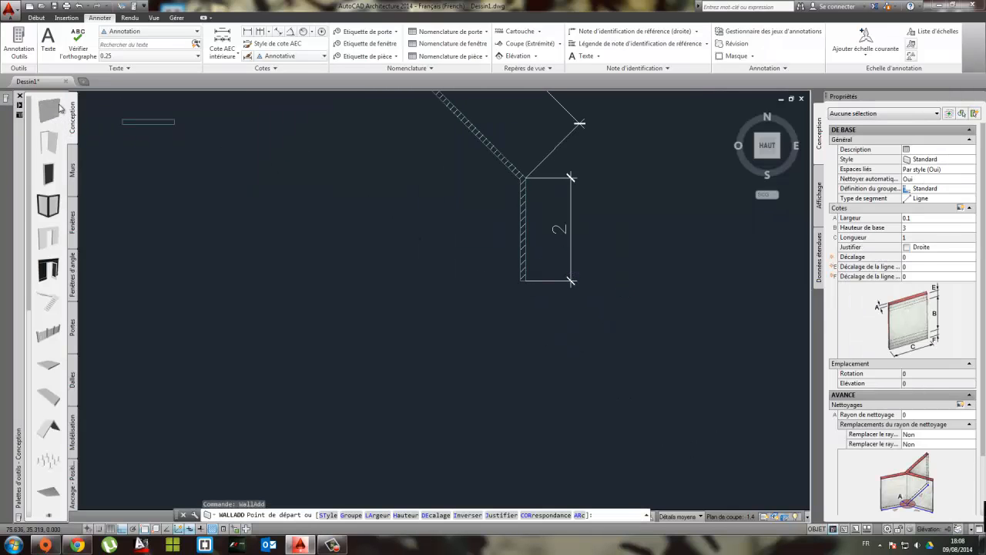
click(521, 279)
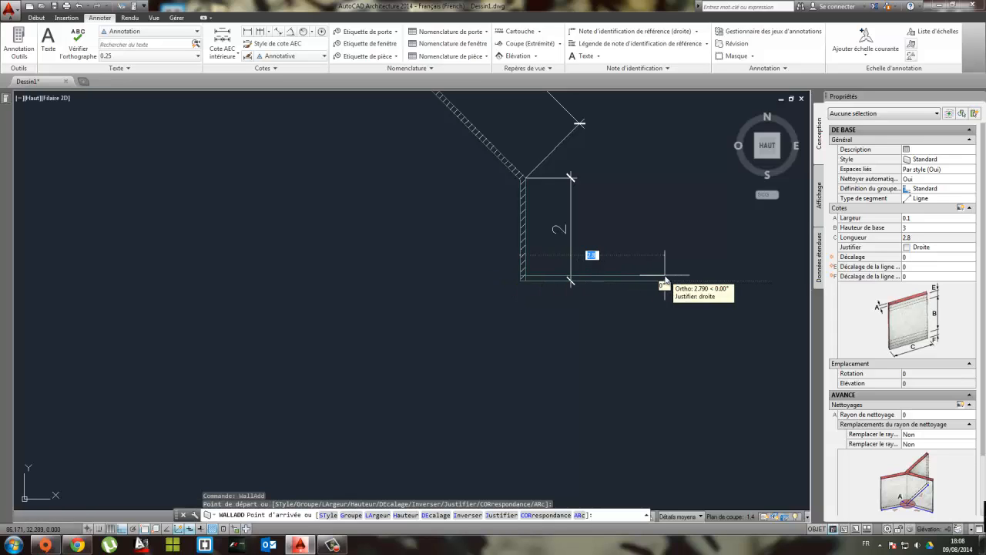
scroll(648, 282, up, 2)
scroll(640, 282, up, 1)
scroll(563, 282, down, 1)
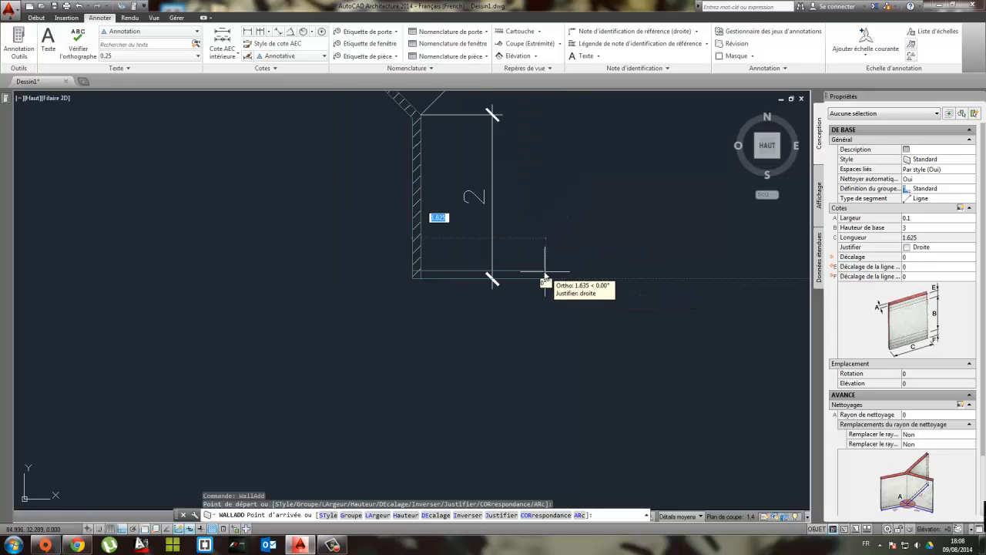
scroll(432, 291, up, 3)
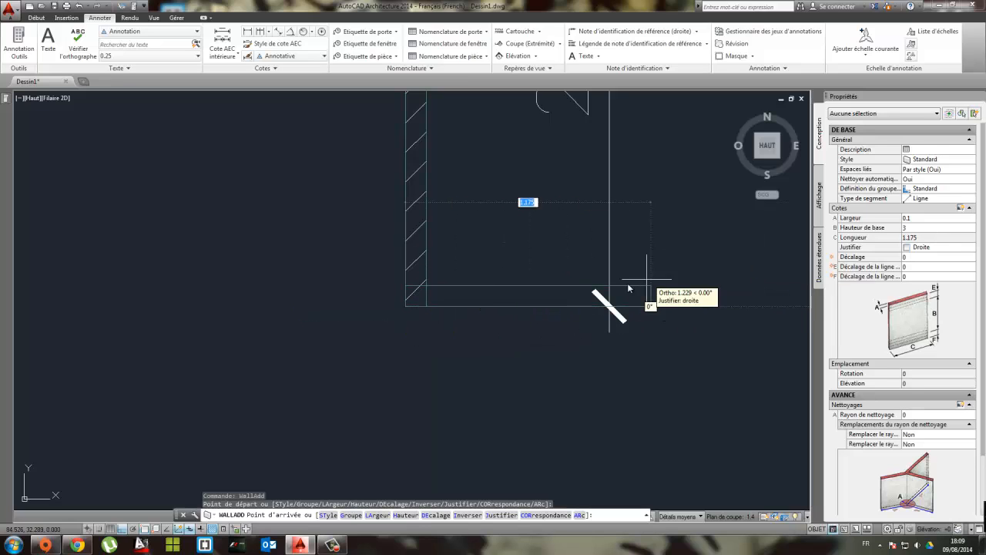
scroll(529, 289, down, 2)
scroll(576, 279, down, 2)
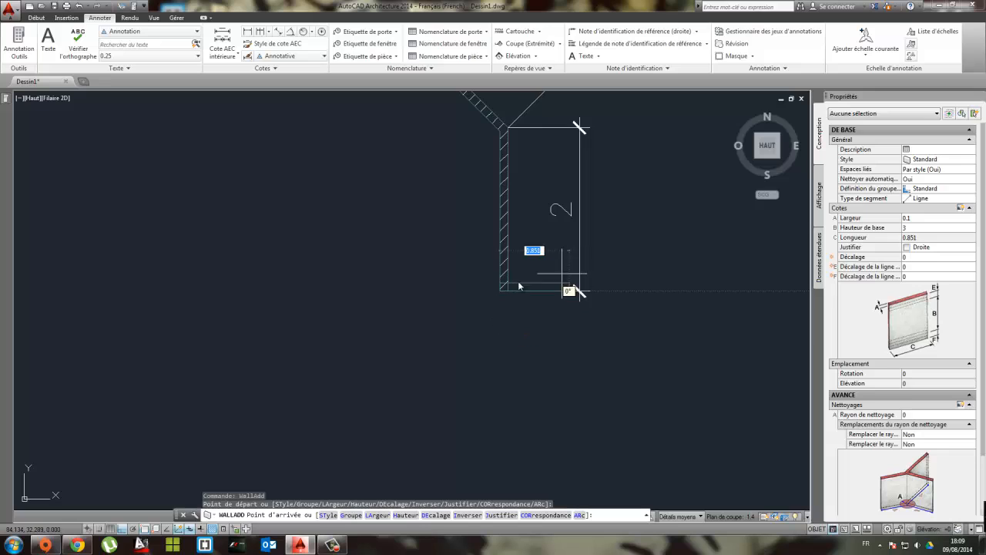
scroll(512, 290, up, 4)
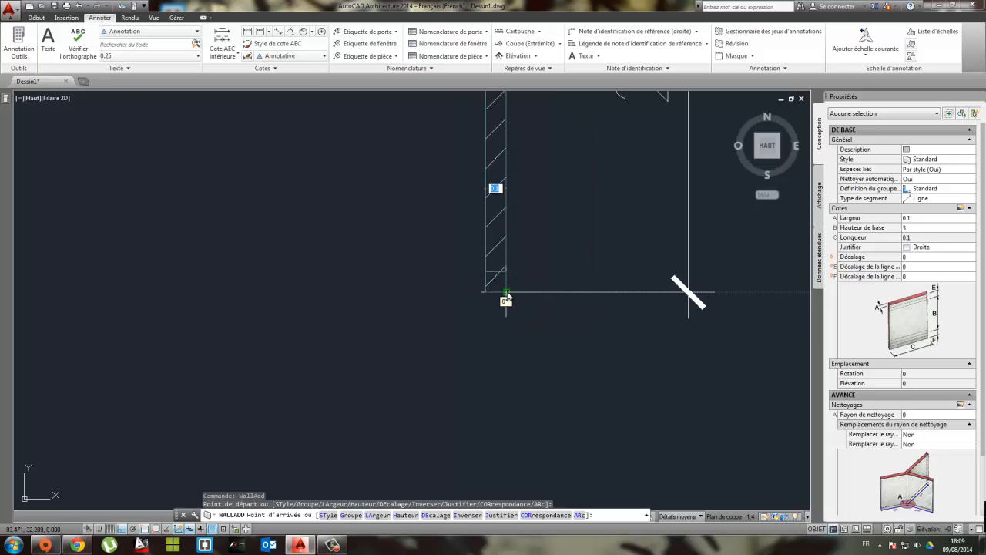
scroll(765, 293, down, 3)
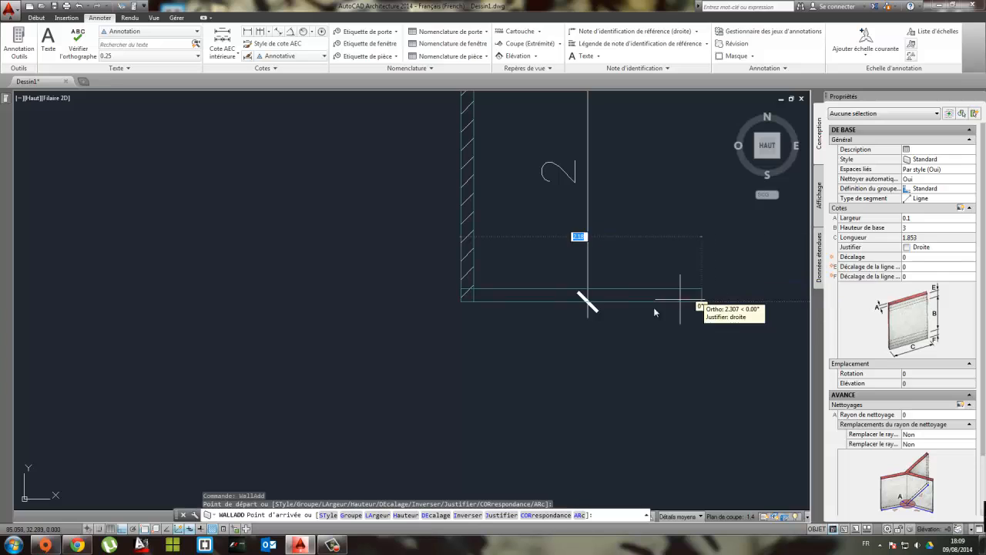
key(Escape)
click(469, 251)
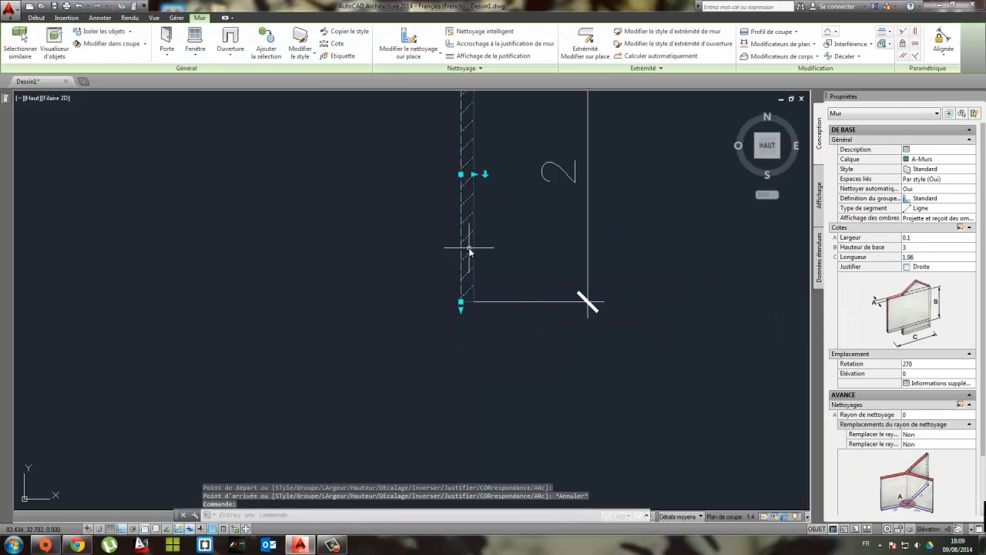
click(918, 238)
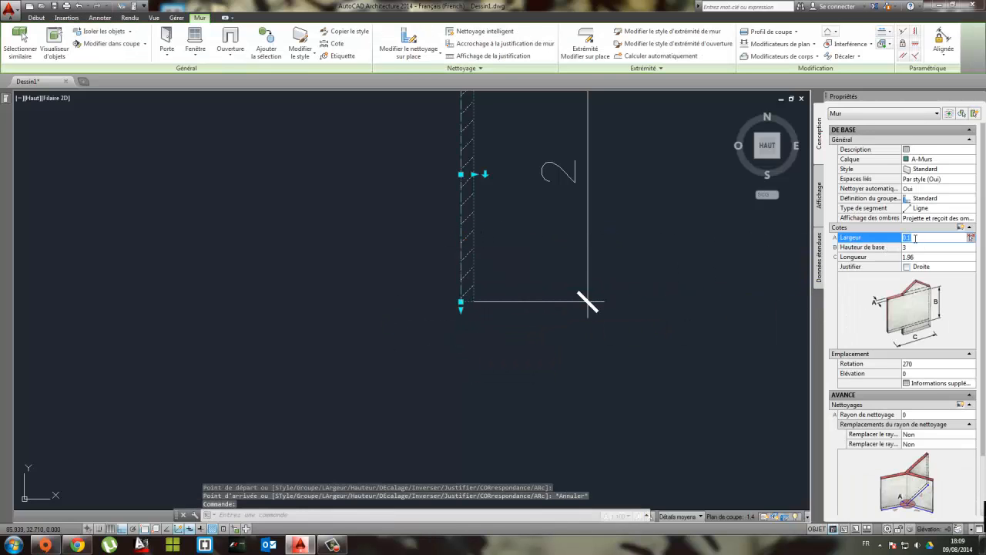
scroll(907, 244, down, 3)
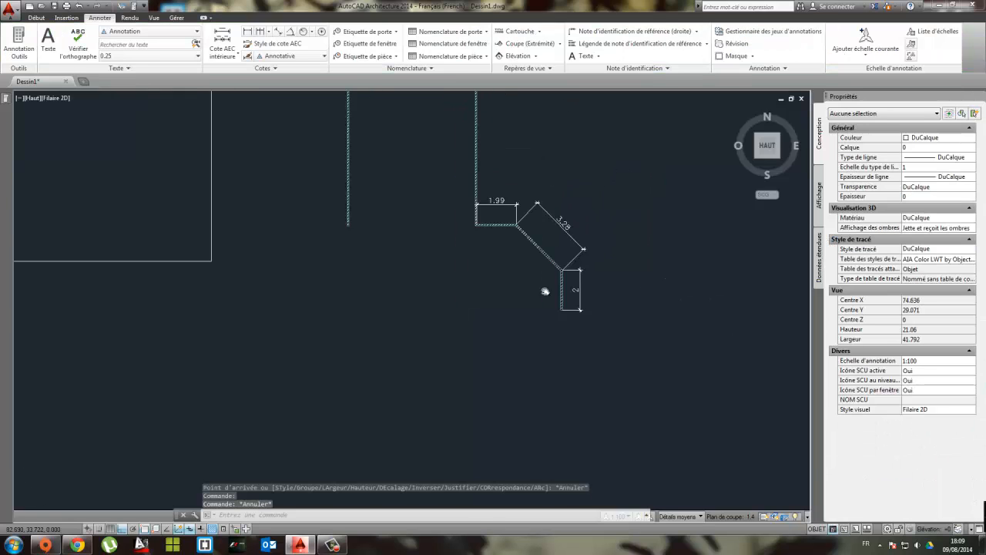
click(614, 369)
click(331, 106)
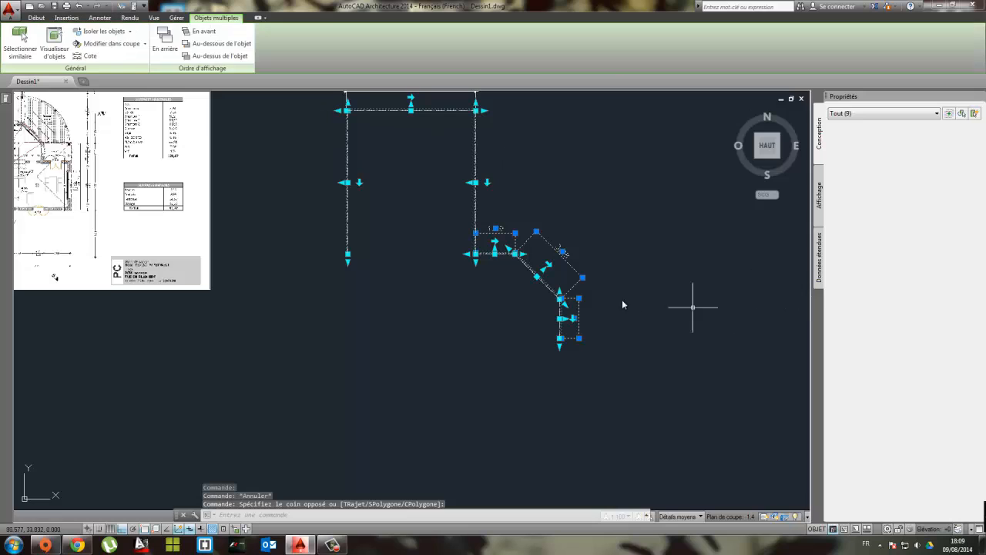
key(Escape)
Select all six drawn walls without their dimensions and set their width to 0.24
click(350, 185)
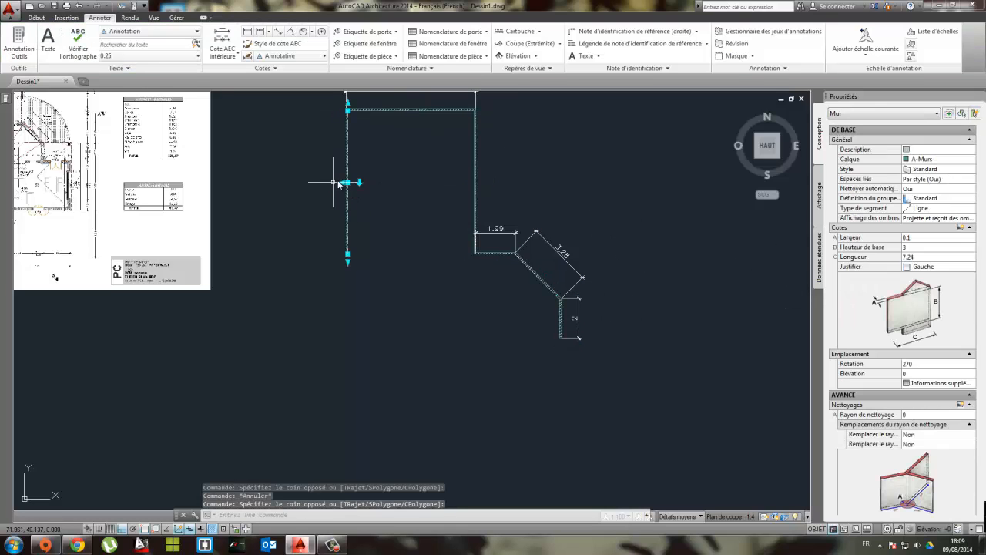
click(438, 111)
click(476, 177)
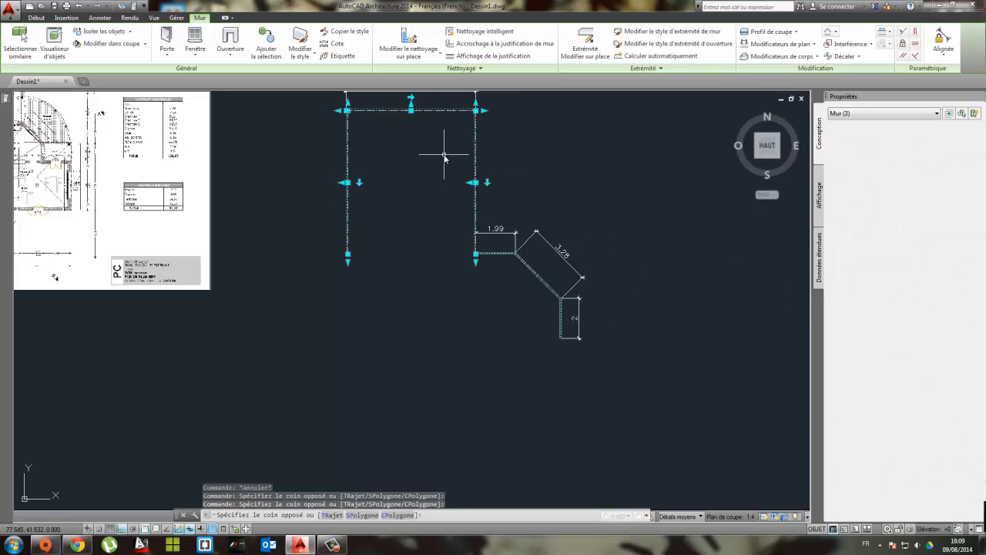
click(505, 254)
click(541, 276)
click(561, 322)
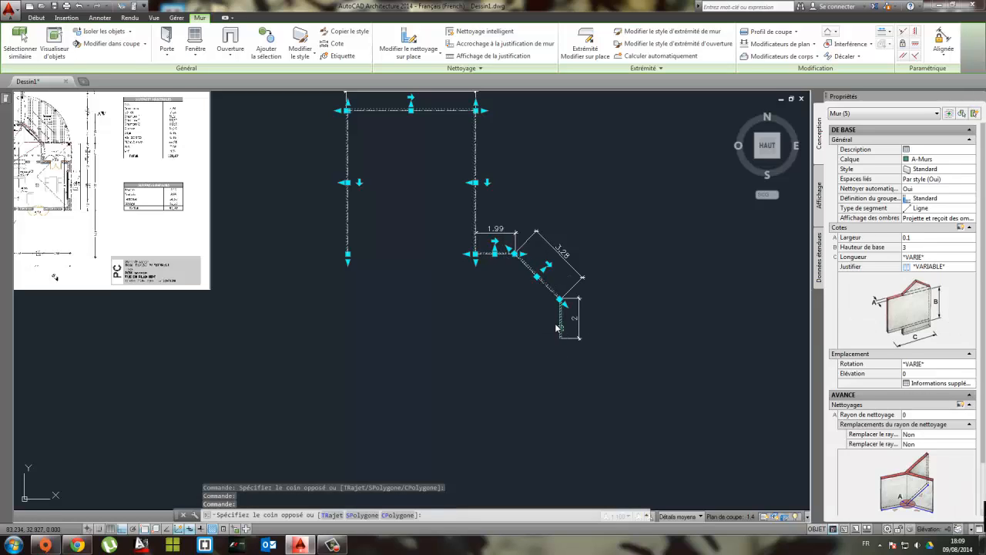
click(920, 237)
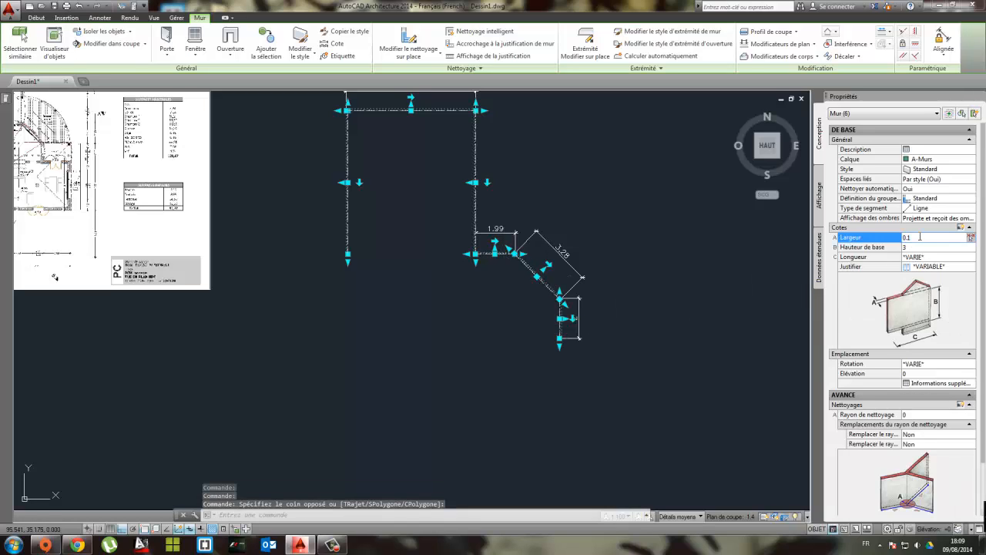
text(24)
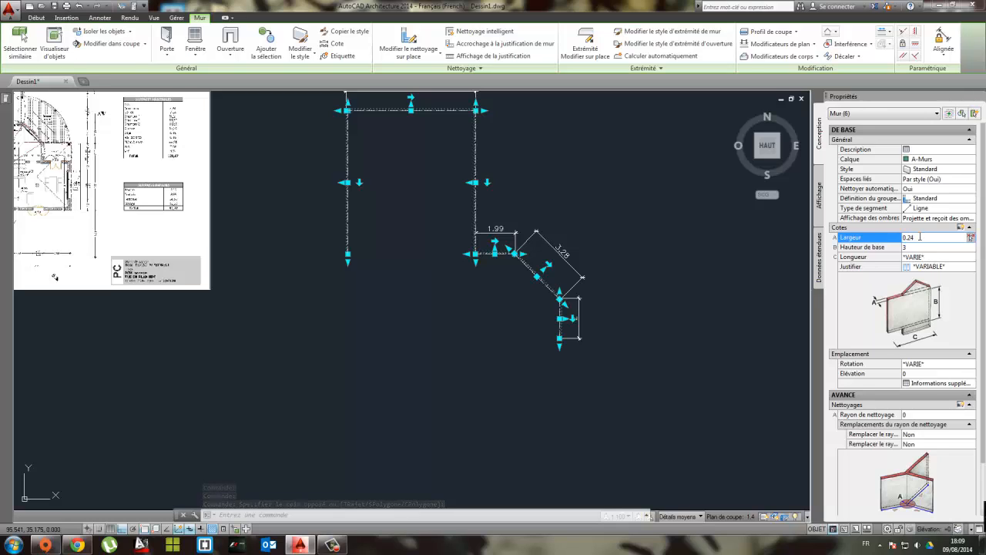
key(Tab)
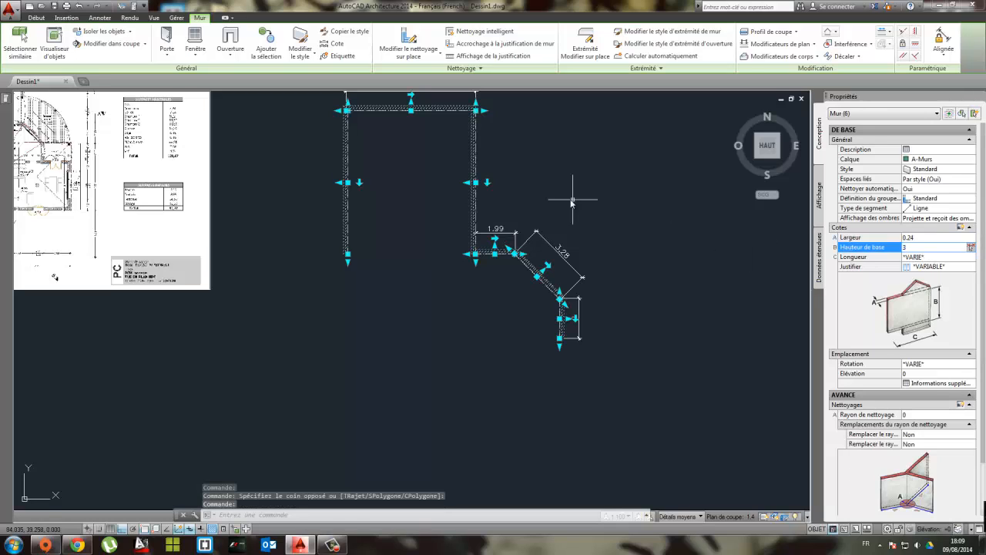
scroll(561, 312, up, 6)
scroll(563, 311, down, 4)
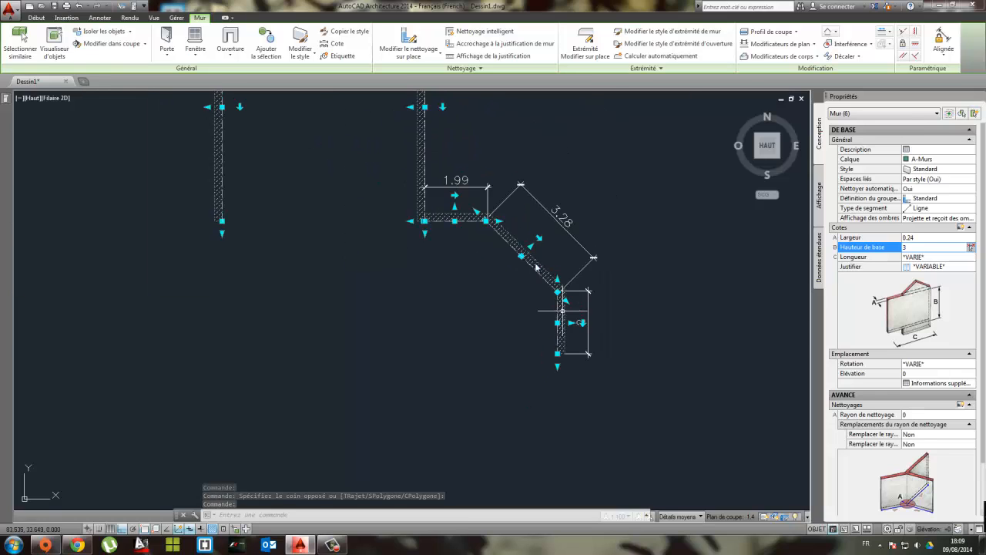
middle_drag(515, 245, 583, 383)
mouse_move(464, 220)
middle_down()
mouse_move(510, 289)
mouse_move(474, 246)
mouse_move(403, 114)
middle_up()
scroll(586, 383, up, 5)
key(Escape)
Draw a horizontal wall 0.24 wide and 3.24 long, running right from the lower outer corner of the short vertical wall
mouse_move(582, 382)
middle_down()
mouse_move(538, 349)
mouse_move(493, 291)
middle_up()
mouse_move(8, 105)
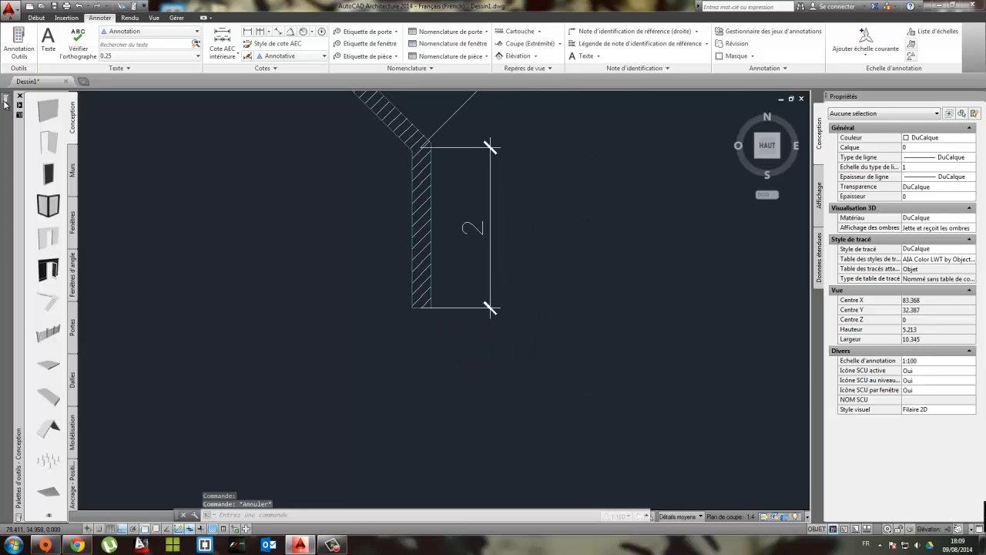
click(47, 112)
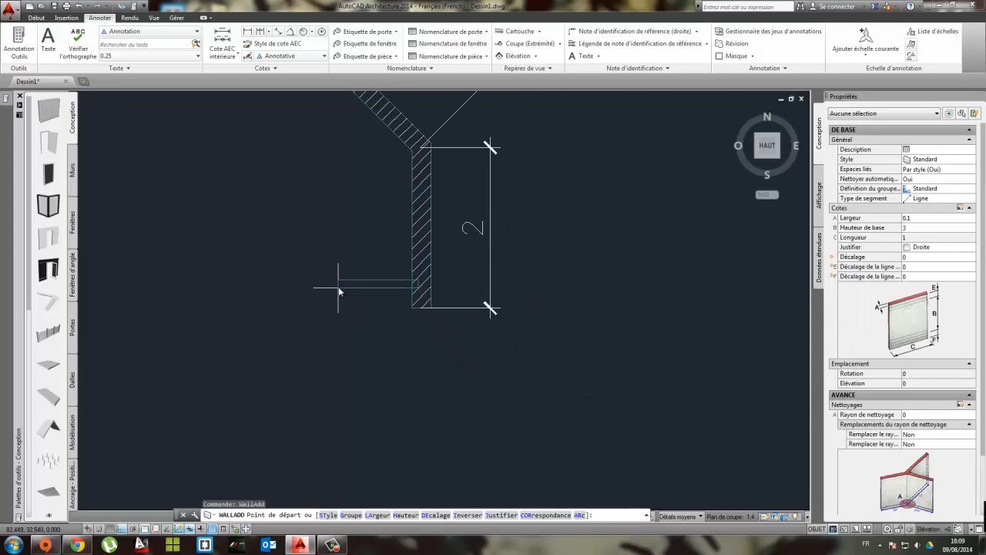
click(413, 309)
click(927, 217)
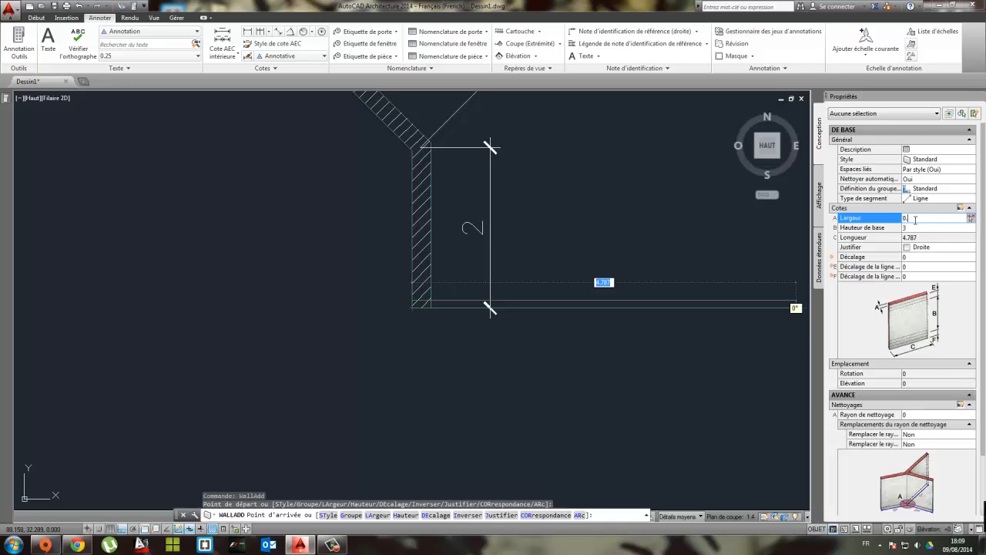
text(0.24)
key(Tab)
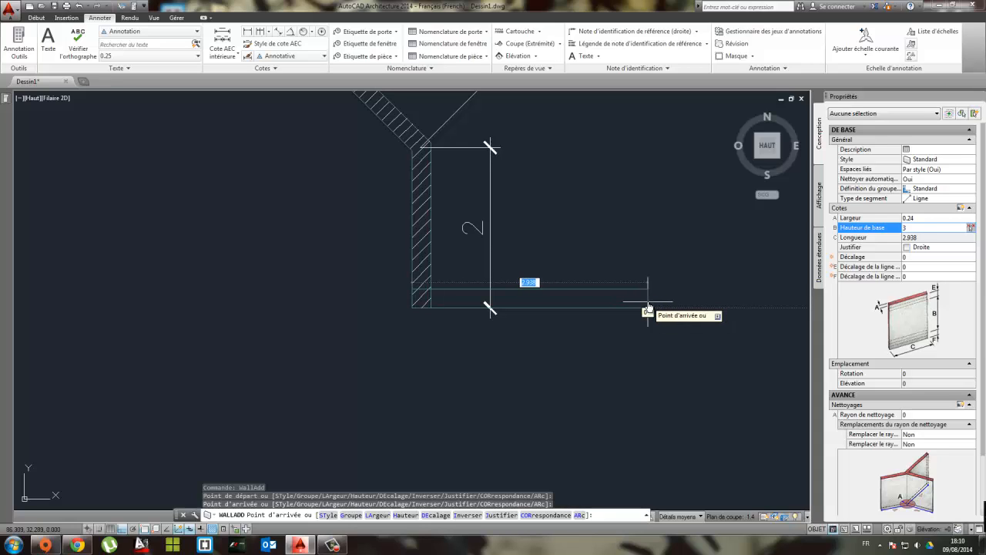
text(3.24)
key(Return)
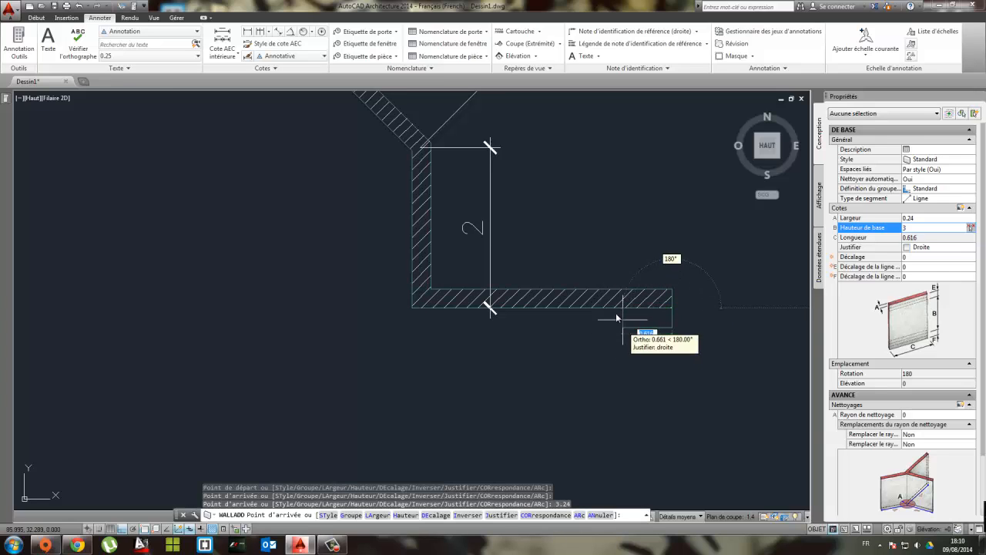
key(Escape)
Examine the new horizontal wall and the joints at both ends of the short vertical wall
scroll(532, 291, down, 3)
middle_drag(534, 289, 434, 271)
scroll(419, 269, down, 2)
scroll(429, 277, up, 4)
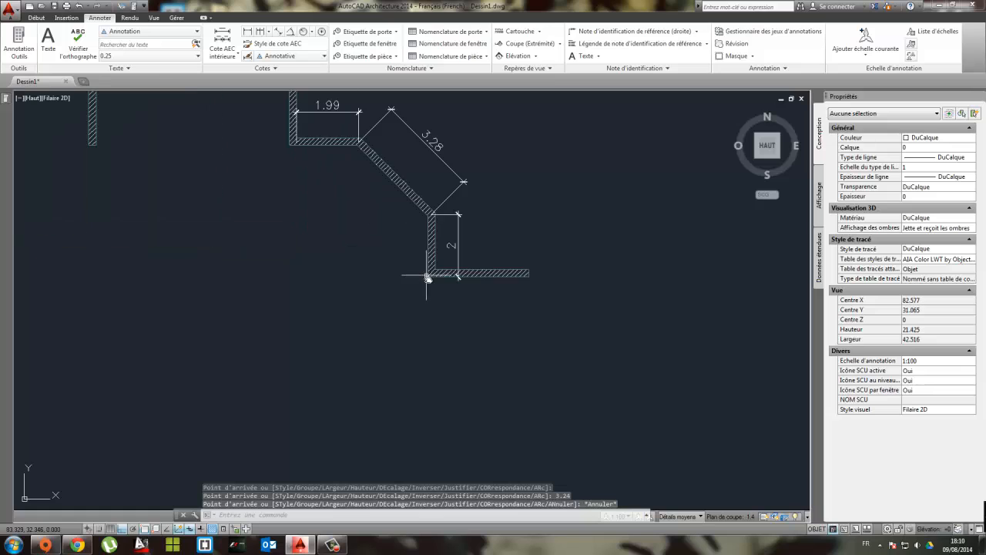
scroll(443, 278, up, 1)
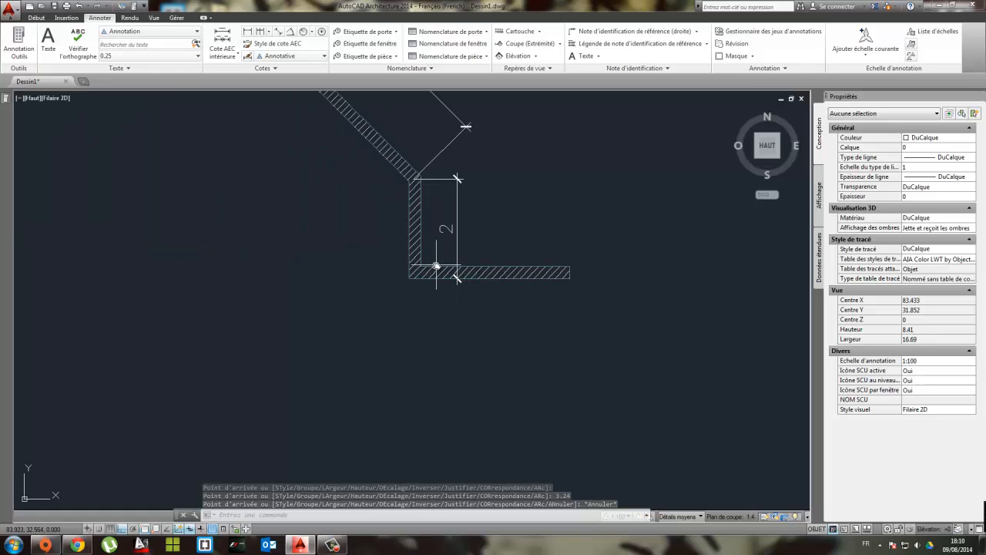
scroll(452, 220, up, 6)
scroll(473, 282, down, 3)
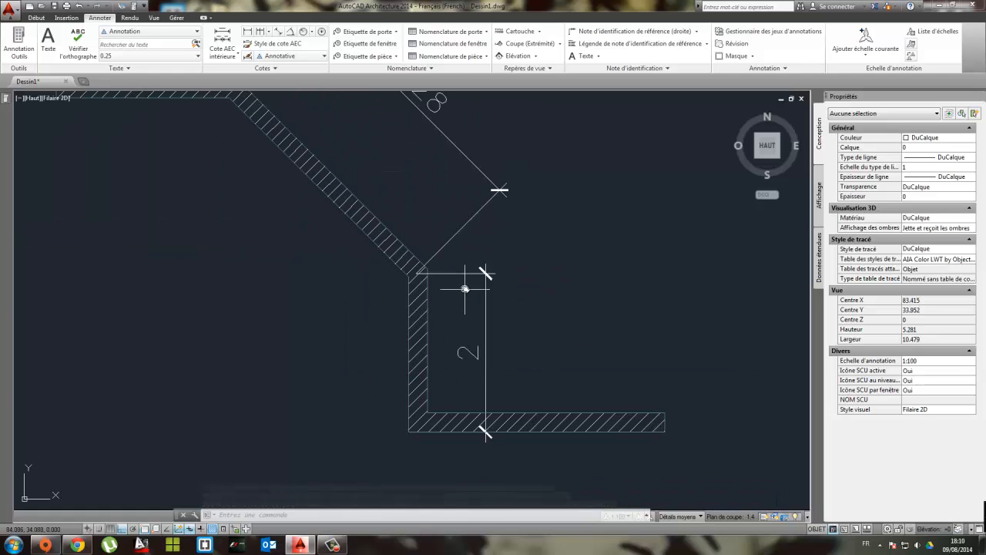
scroll(447, 282, down, 5)
scroll(499, 320, up, 2)
scroll(500, 319, up, 6)
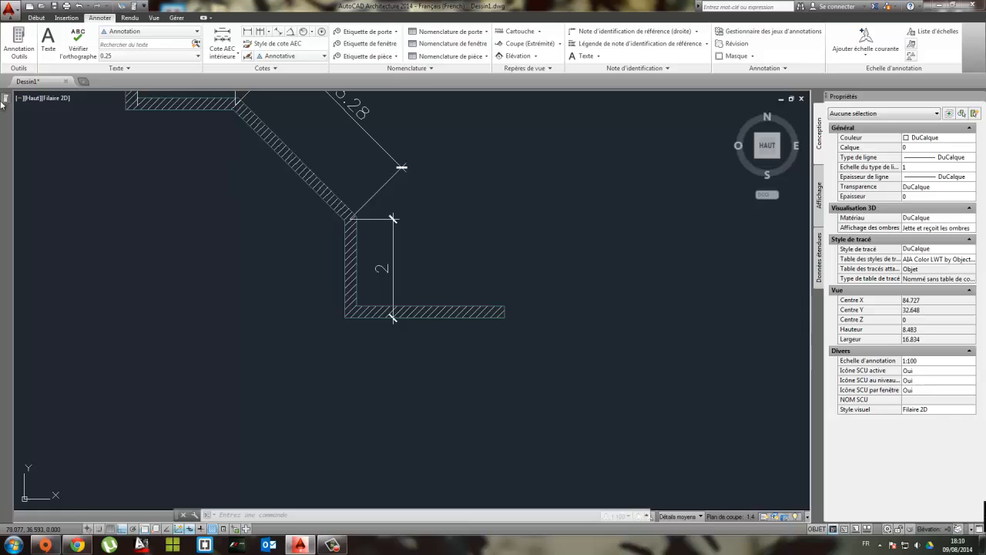
Draw a vertical wall 0.24 wide and 5.3 long, left-justified (Gauche), down from the lower corner at the free end of the horizontal wall
mouse_move(5, 106)
click(48, 111)
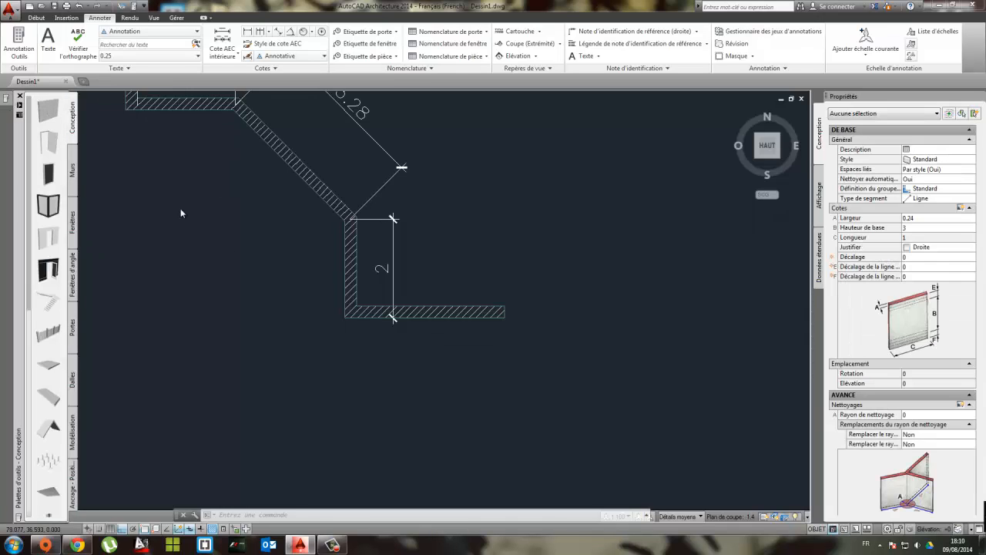
scroll(494, 319, down, 2)
click(502, 315)
scroll(462, 363, down, 2)
scroll(316, 340, up, 6)
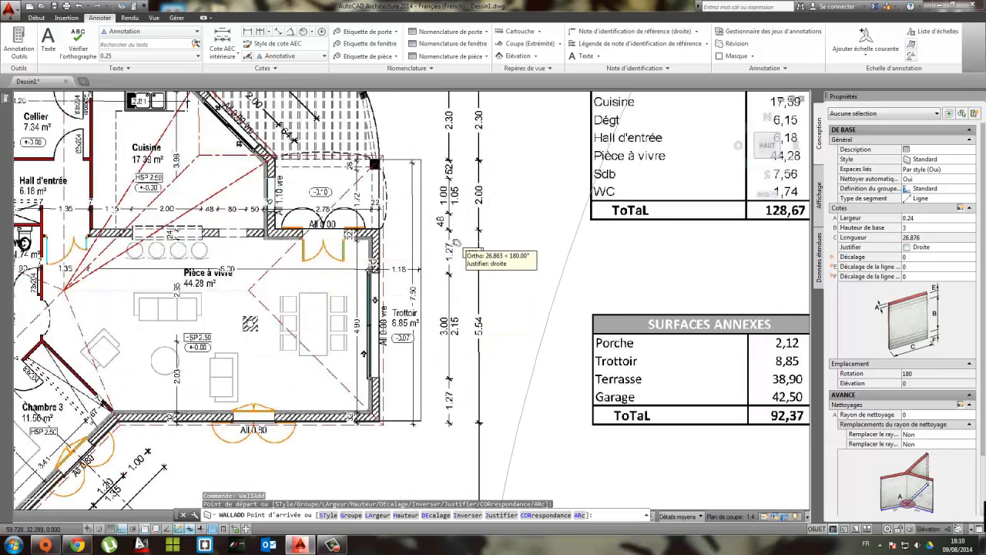
scroll(462, 332, down, 5)
scroll(551, 370, up, 6)
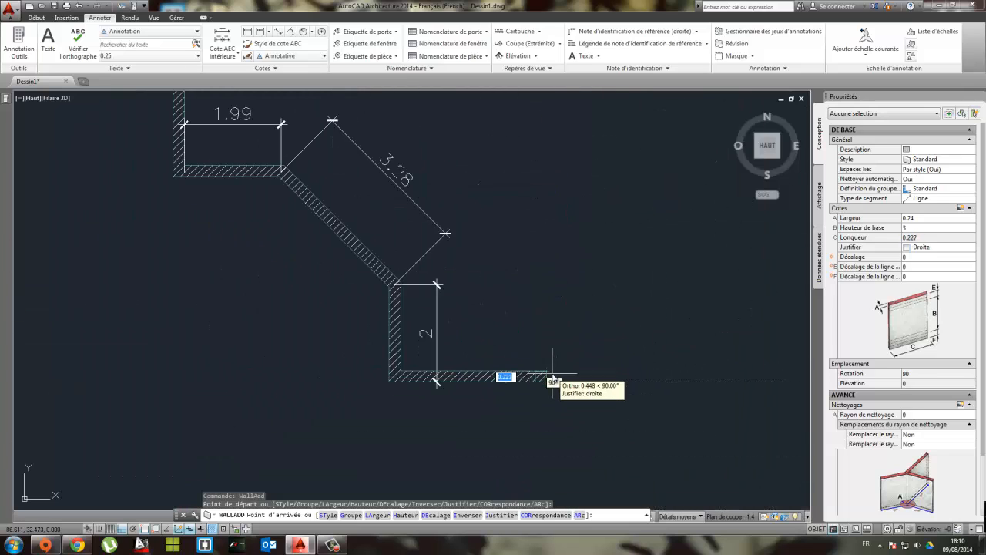
click(924, 254)
click(925, 247)
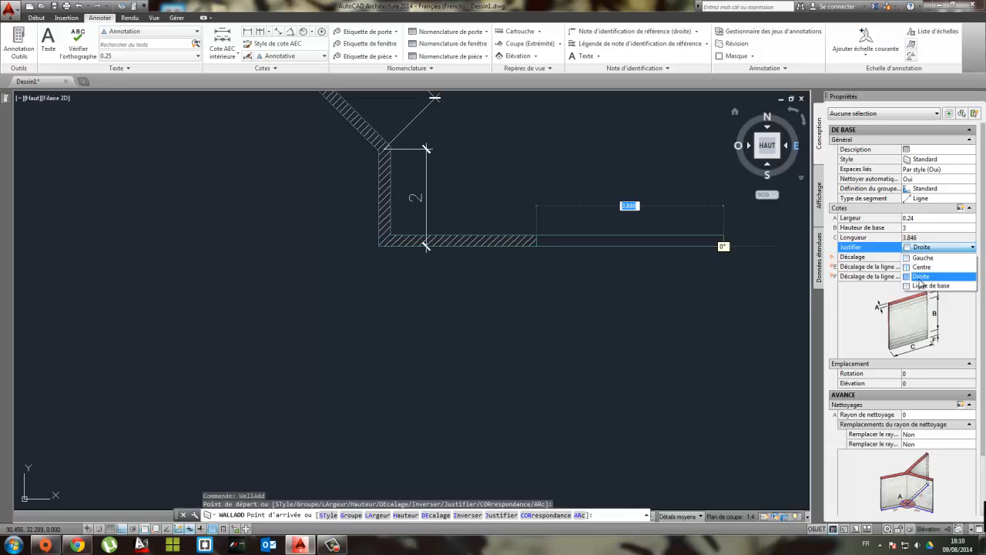
click(925, 262)
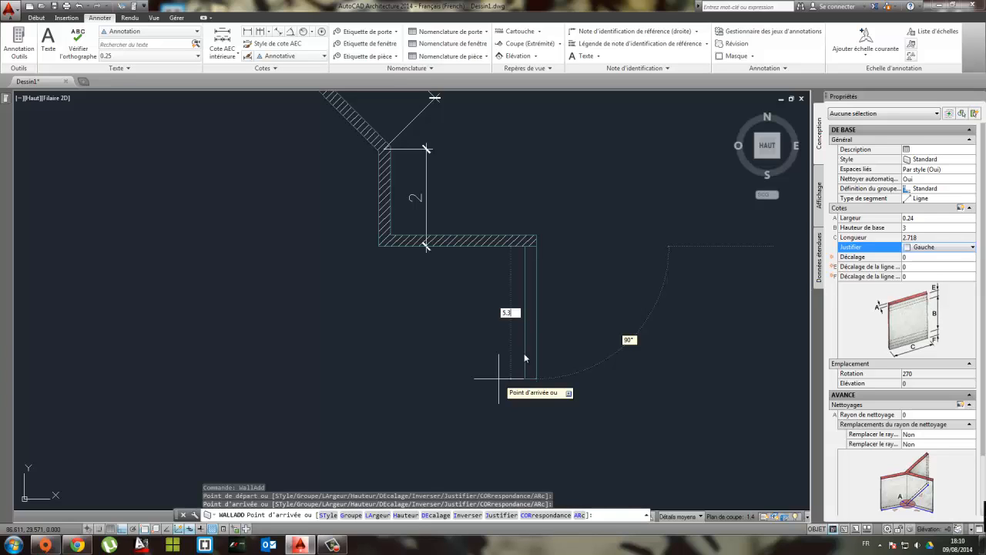
key(Return)
scroll(501, 378, down, 4)
key(Escape)
Add a linear dimension along the full outer face of the new vertical wall, placed outside the house outline
middle_drag(491, 352, 453, 215)
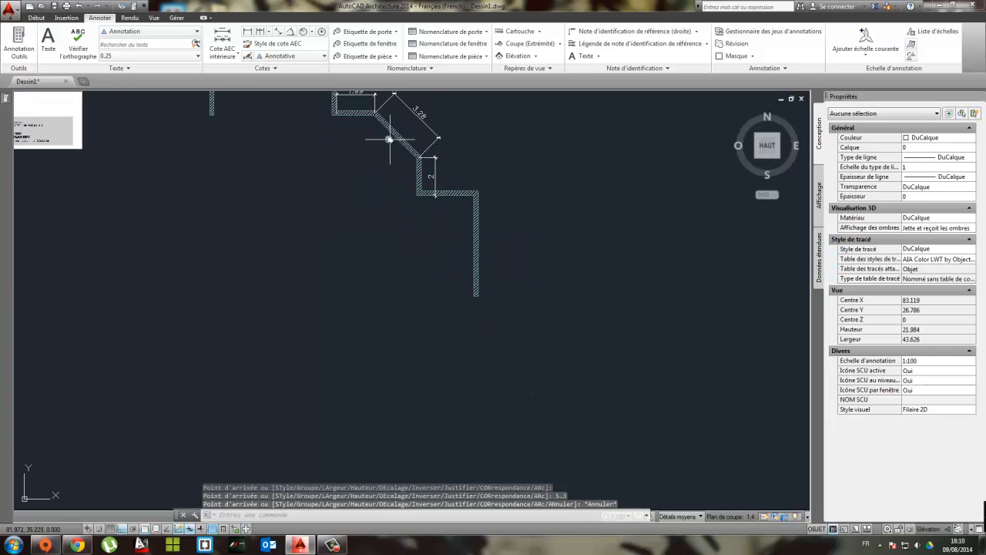
scroll(389, 138, up, 2)
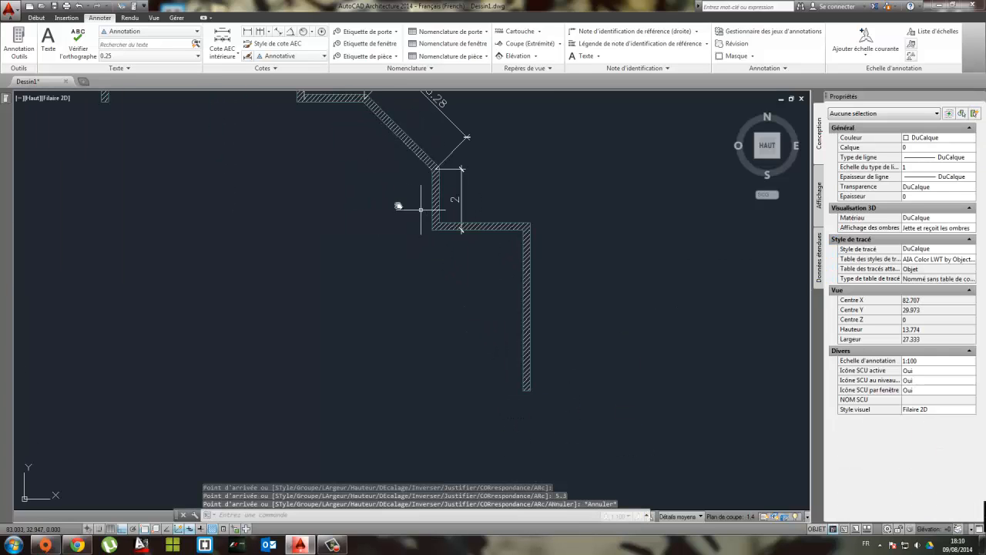
click(248, 32)
click(529, 224)
click(530, 390)
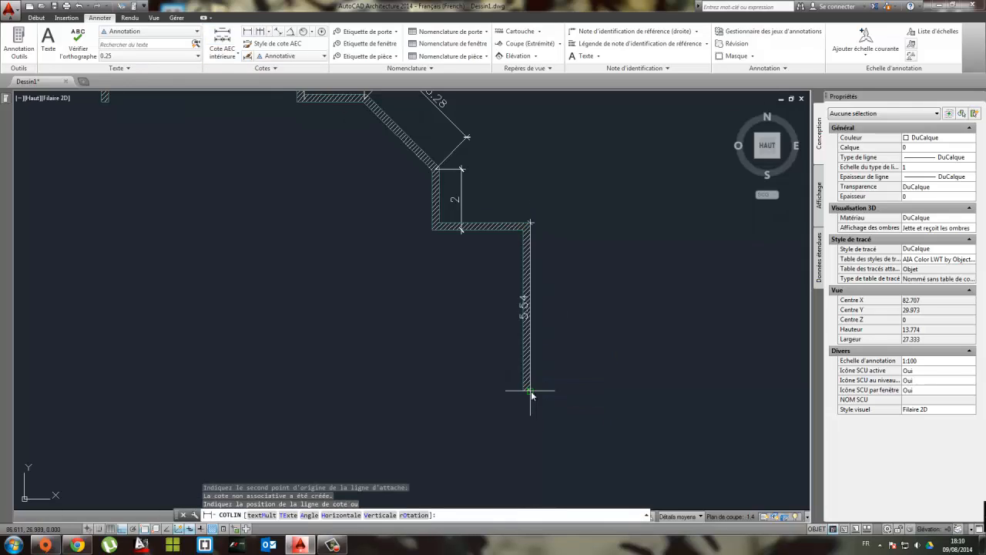
click(607, 377)
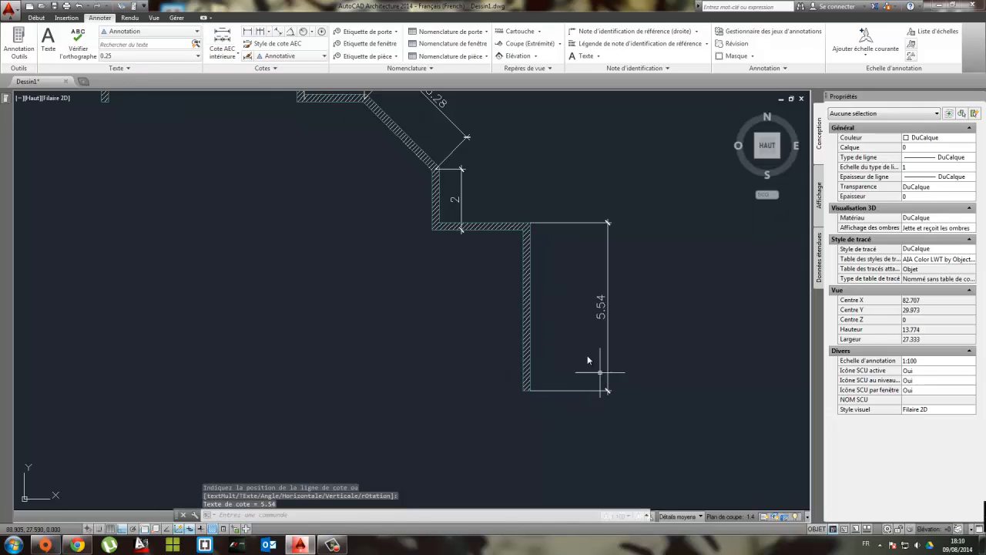
Examine the floor plan image for the length of the living room's bottom wall
scroll(528, 327, down, 4)
middle_drag(314, 296, 491, 332)
scroll(380, 233, up, 2)
key(Escape)
scroll(393, 227, up, 5)
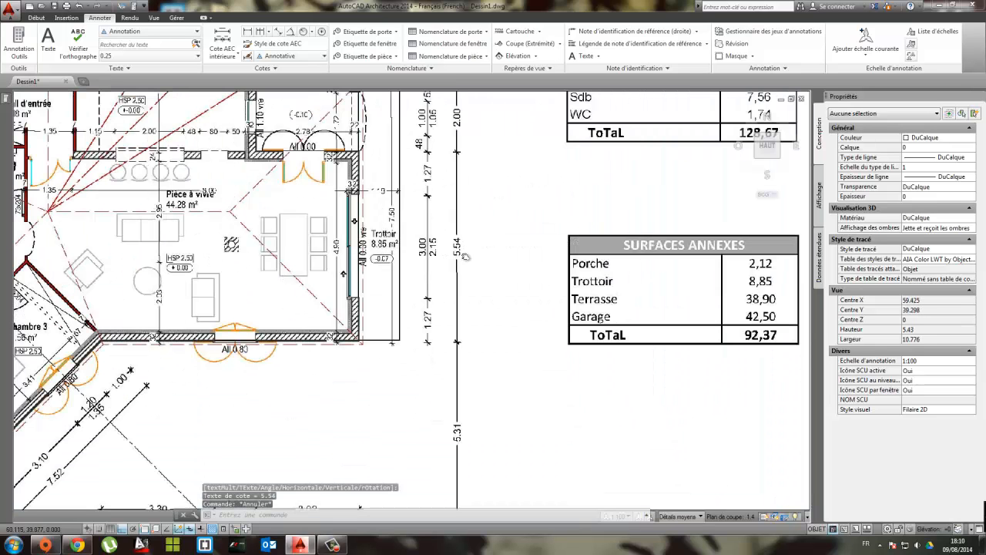
mouse_move(283, 357)
middle_down()
mouse_move(425, 374)
mouse_move(436, 356)
middle_up()
scroll(439, 339, down, 2)
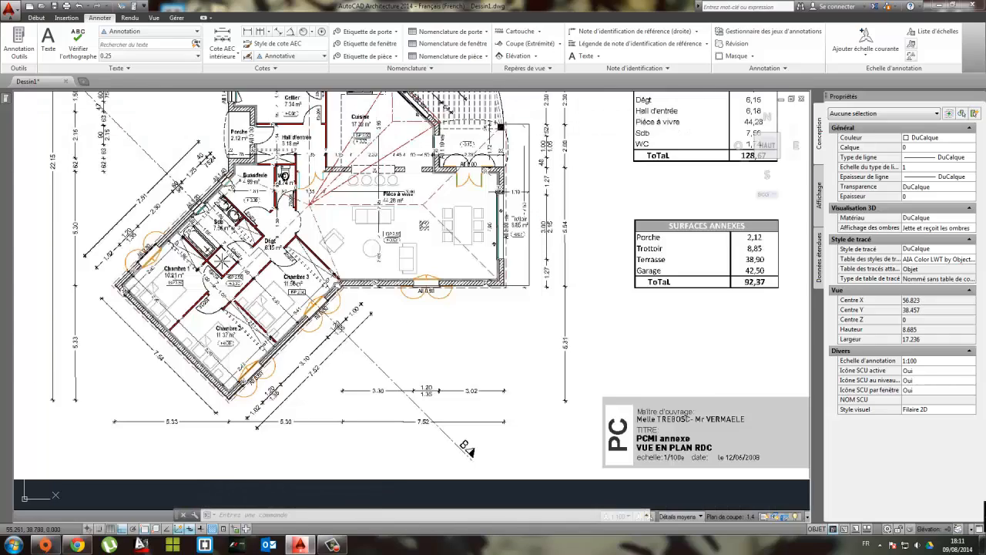
scroll(354, 308, up, 2)
scroll(484, 434, down, 6)
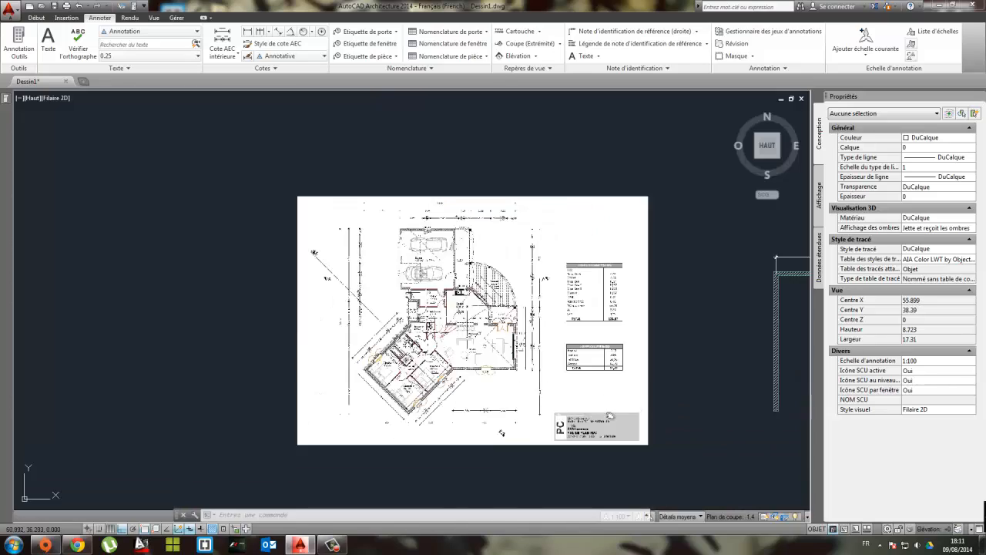
middle_drag(693, 405, 337, 319)
mouse_move(512, 386)
middle_down()
mouse_move(524, 390)
mouse_move(376, 197)
middle_up()
scroll(540, 347, up, 2)
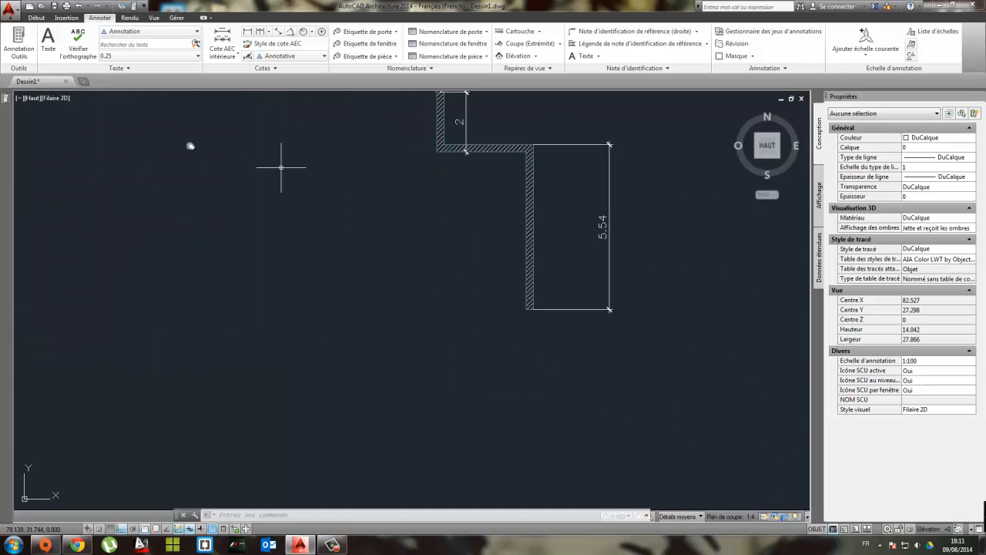
Draw a horizontal wall 7.52 long, 0.24 wide, running left from the lower outer corner of the vertical wall
mouse_move(7, 124)
click(48, 111)
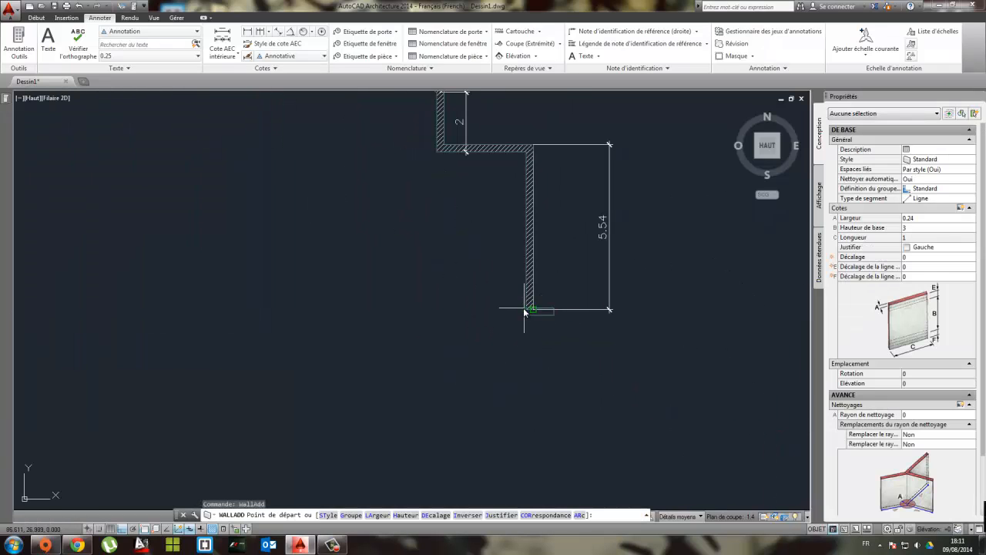
click(536, 311)
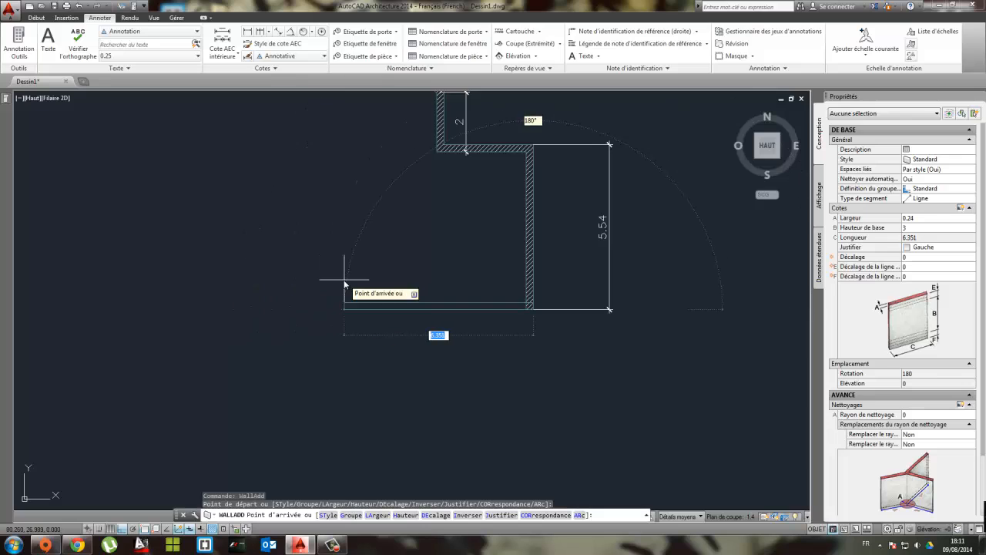
text(7.52)
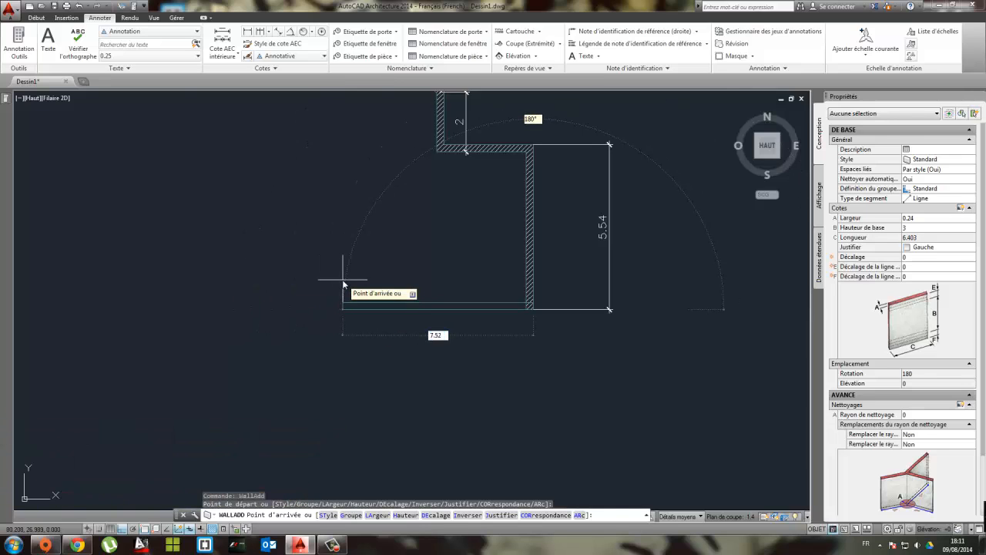
key(Return)
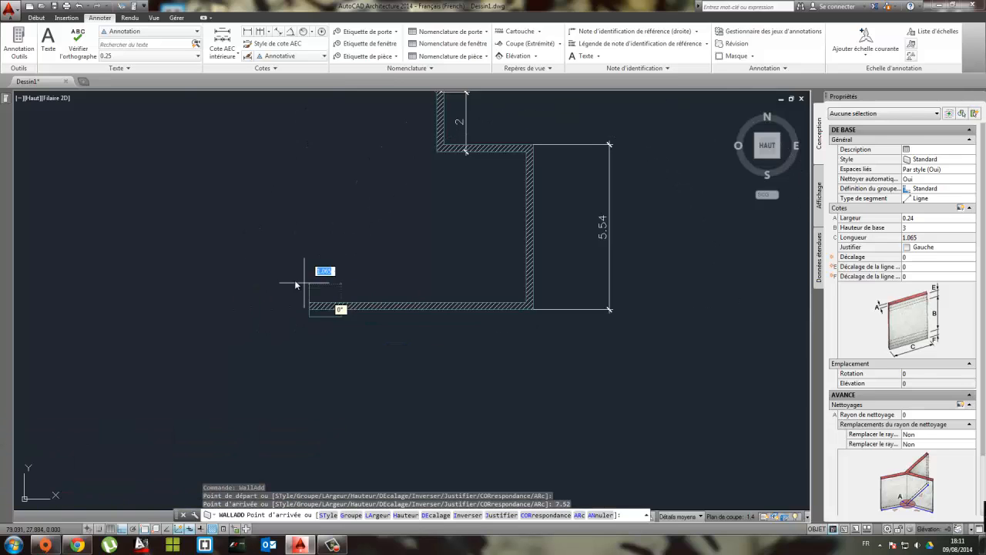
Examine the floor plan image for the length and direction of the diagonal bedroom wall, and end the wall command
mouse_move(302, 285)
middle_down()
mouse_move(359, 264)
mouse_move(430, 260)
middle_up()
scroll(426, 266, down, 4)
middle_drag(266, 239, 520, 342)
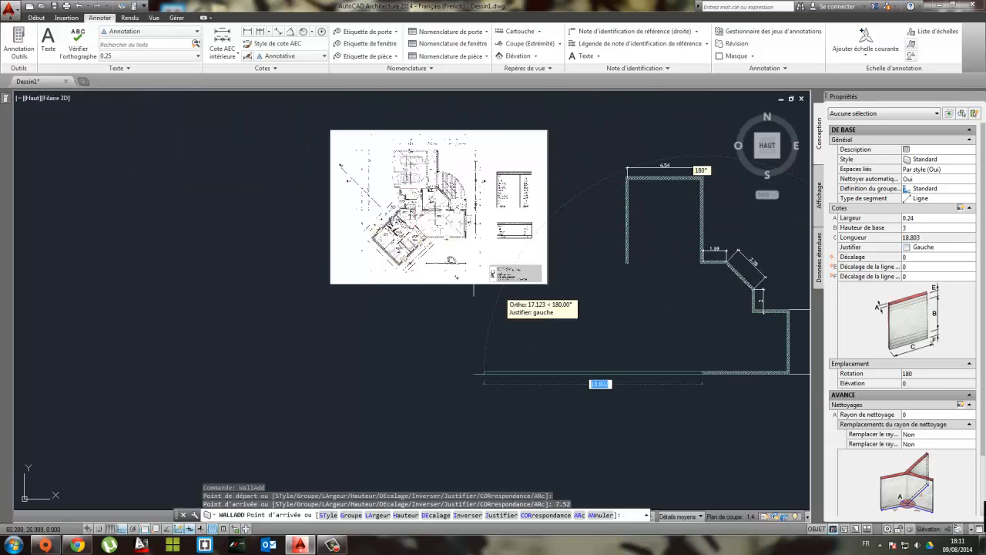
scroll(429, 237, up, 6)
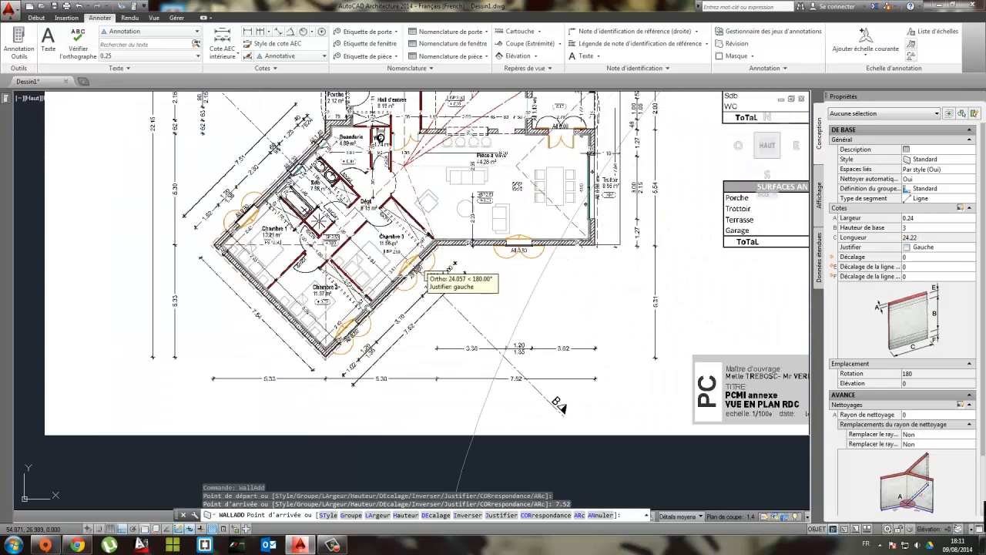
scroll(416, 300, down, 3)
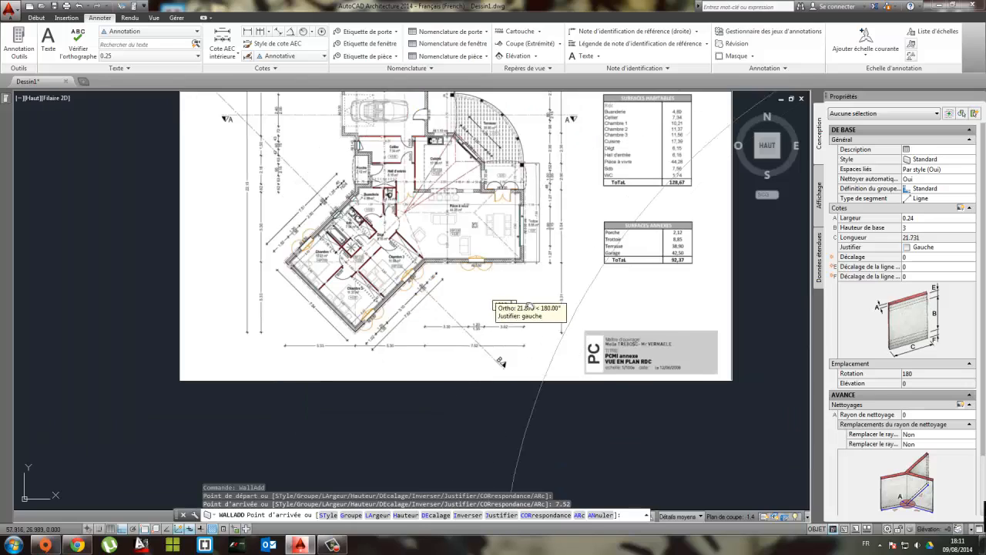
scroll(455, 385, up, 5)
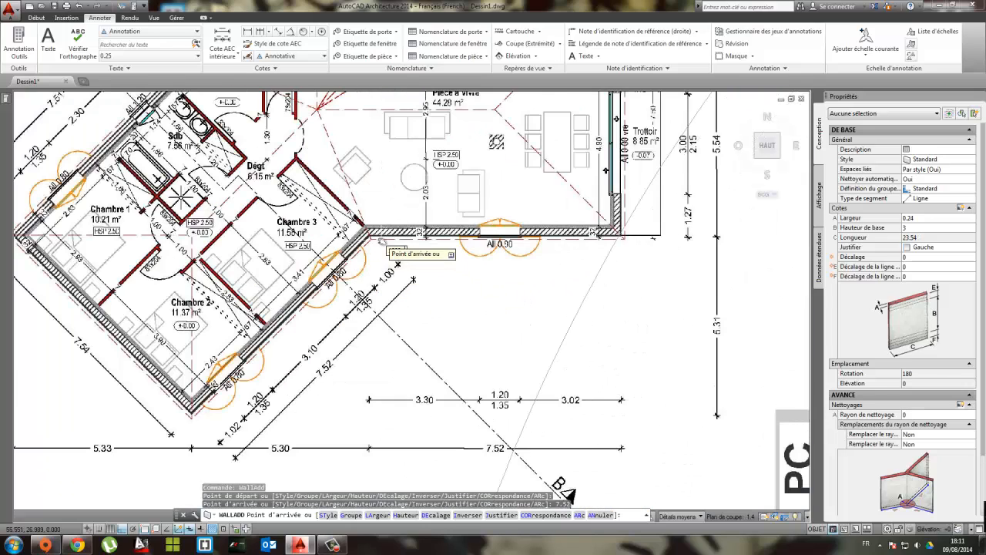
scroll(398, 266, down, 4)
scroll(378, 262, up, 3)
scroll(380, 241, up, 2)
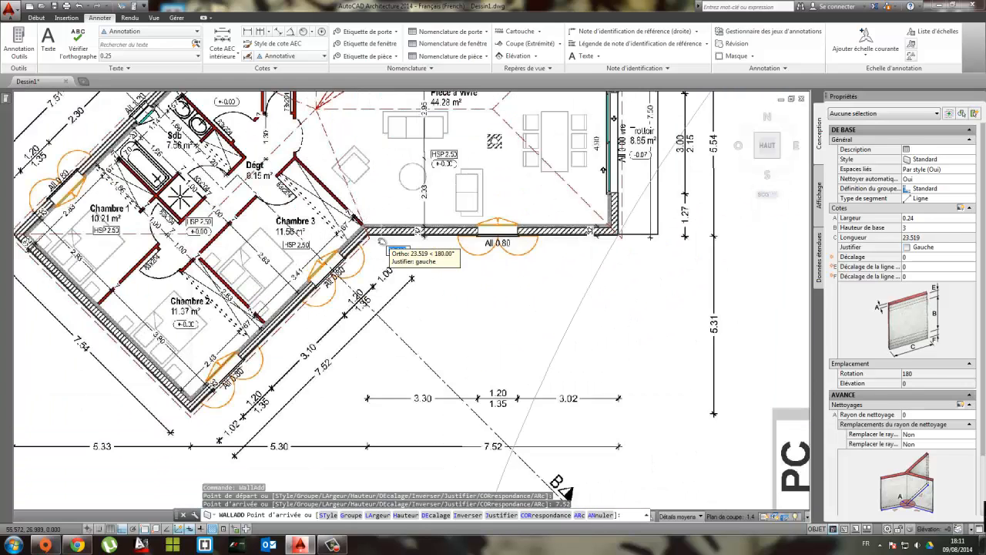
scroll(380, 241, down, 4)
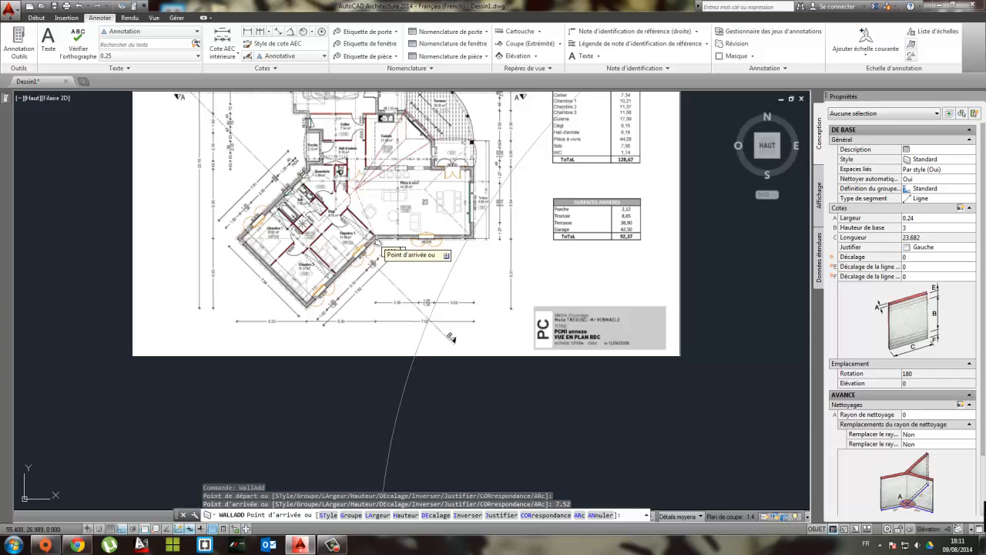
scroll(378, 245, up, 4)
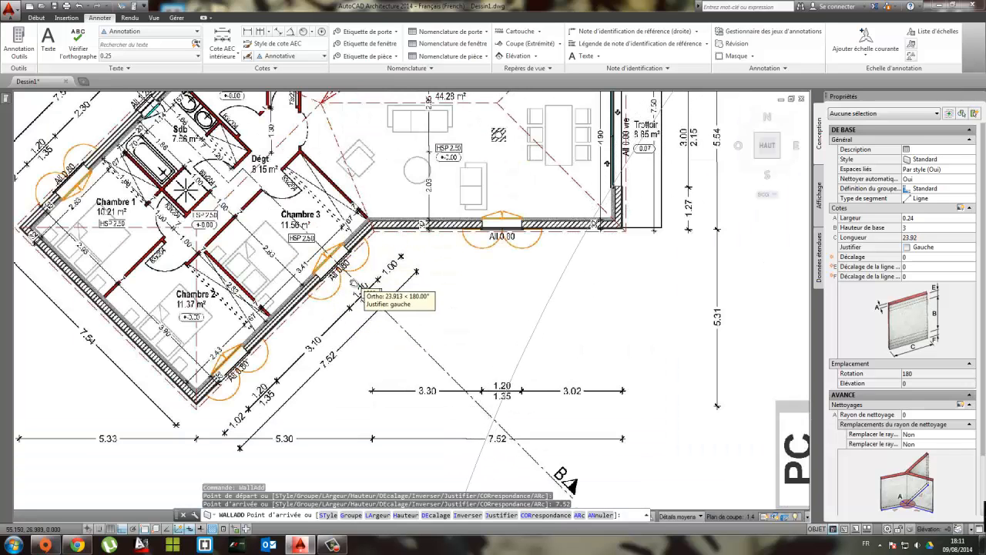
scroll(472, 385, down, 6)
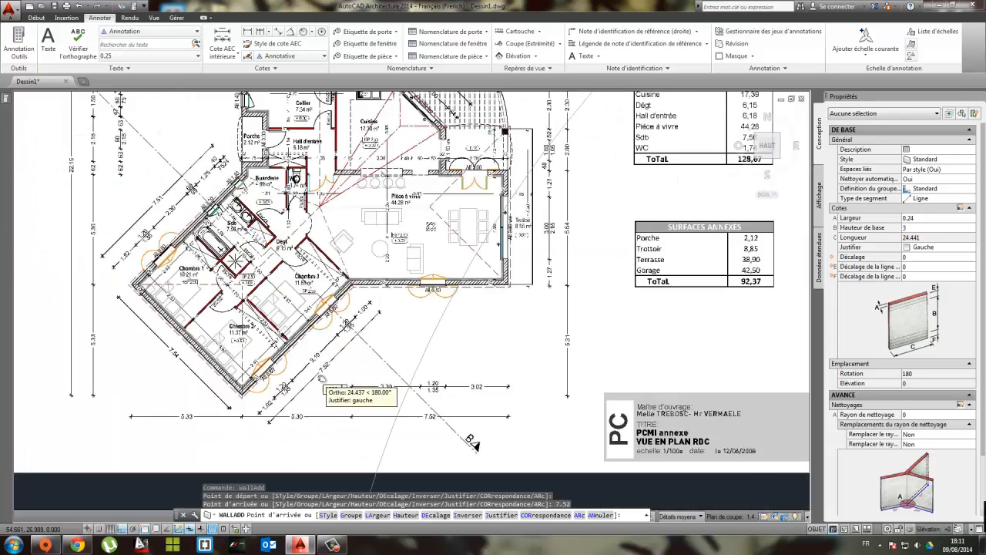
key(Escape)
Draw a diagonal wall 7.52 long and 0.24 wide at an angle of -135° from the left end of the bottom wall
scroll(447, 285, up, 5)
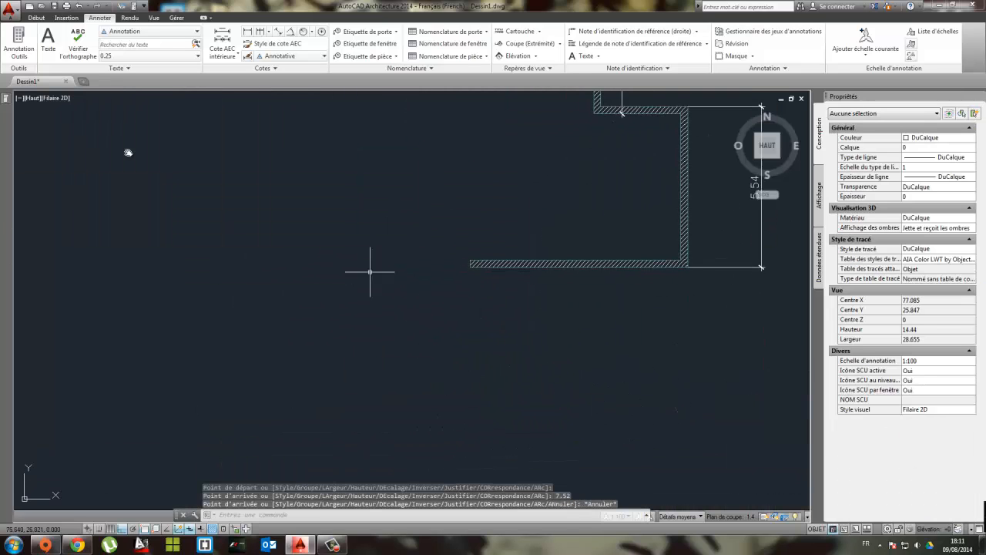
mouse_move(7, 102)
key(Return)
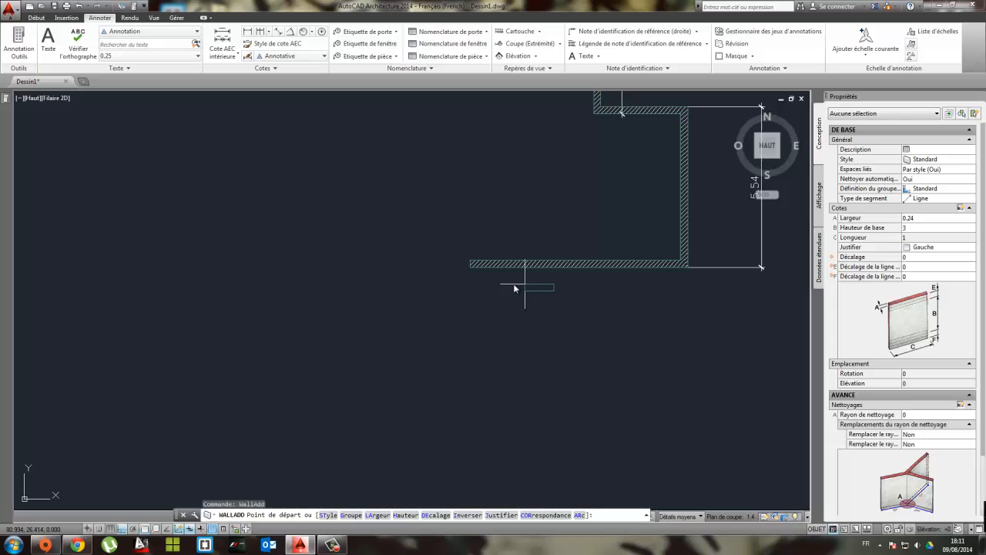
click(471, 265)
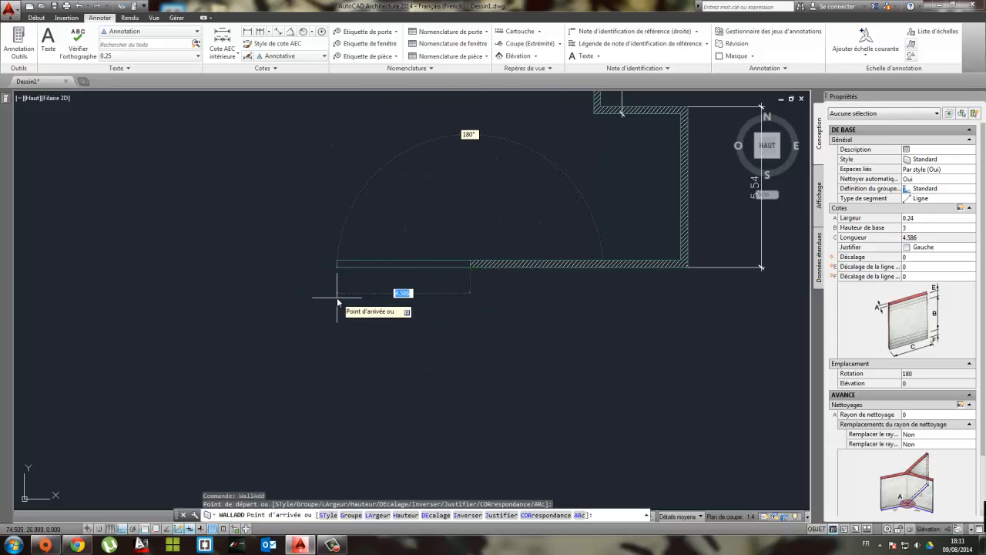
text(7.52)
key(Return)
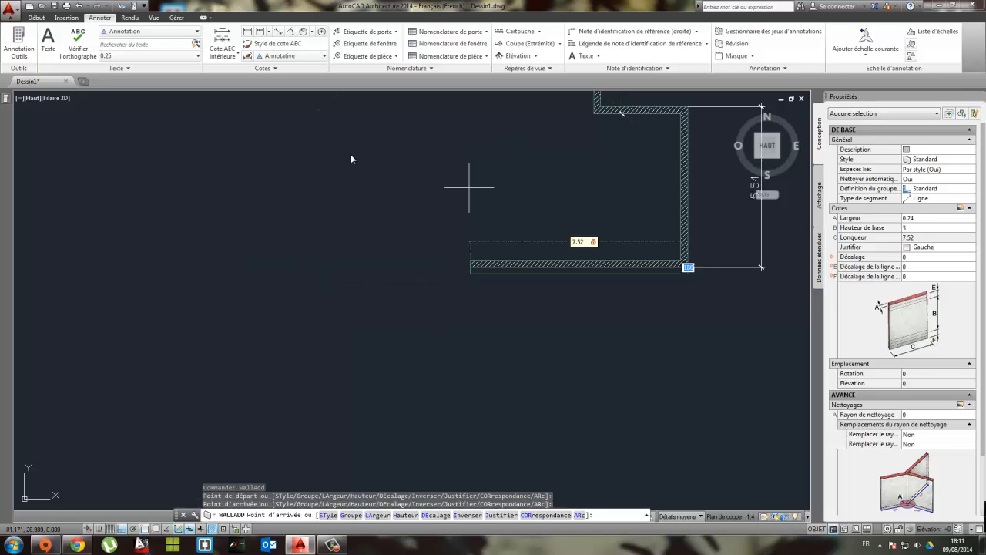
text(-)
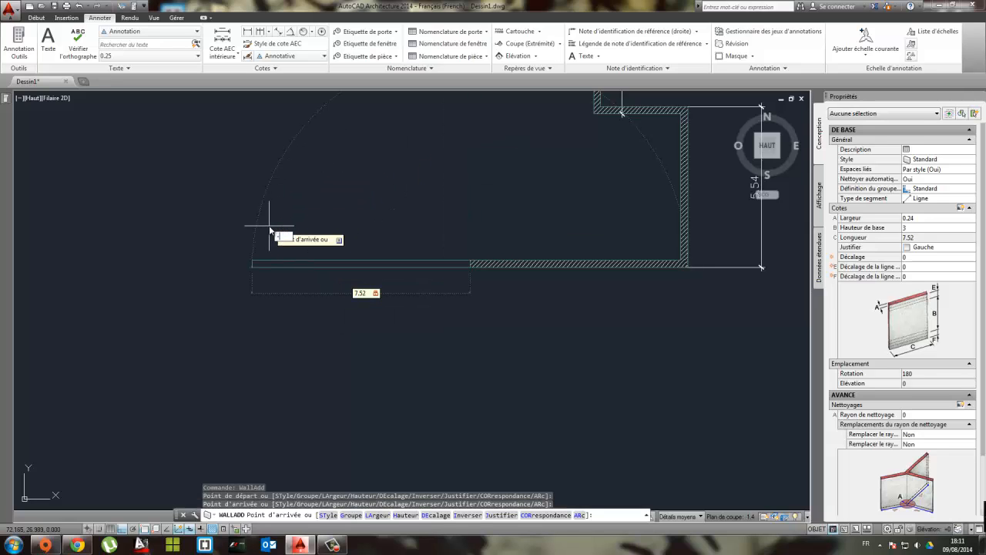
text(135)
key(Return)
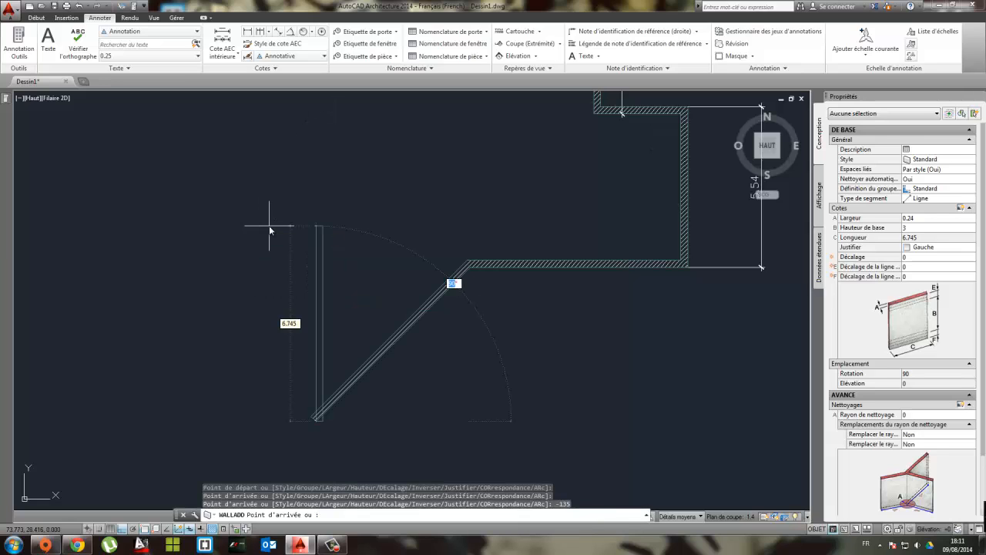
key(Escape)
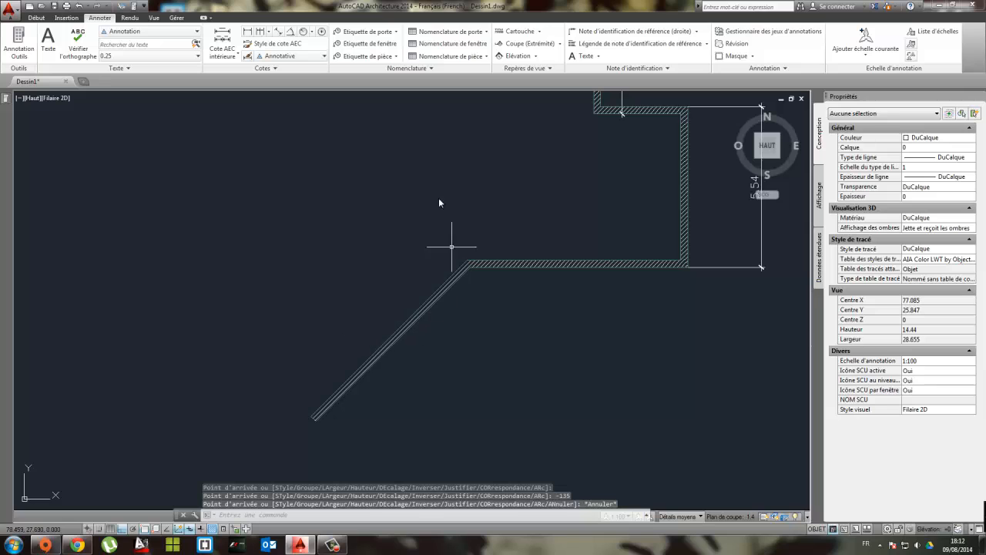
Examine the floor plan image for the dimension of the bedroom wall that follows the diagonal wall
middle_drag(417, 337, 562, 315)
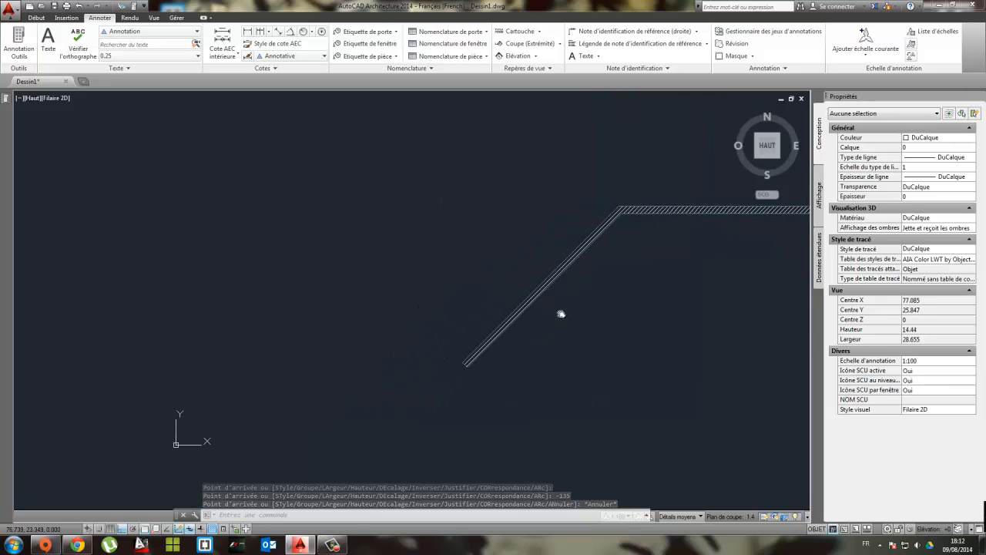
scroll(370, 343, down, 4)
middle_drag(282, 299, 401, 382)
scroll(320, 277, up, 4)
scroll(173, 191, up, 4)
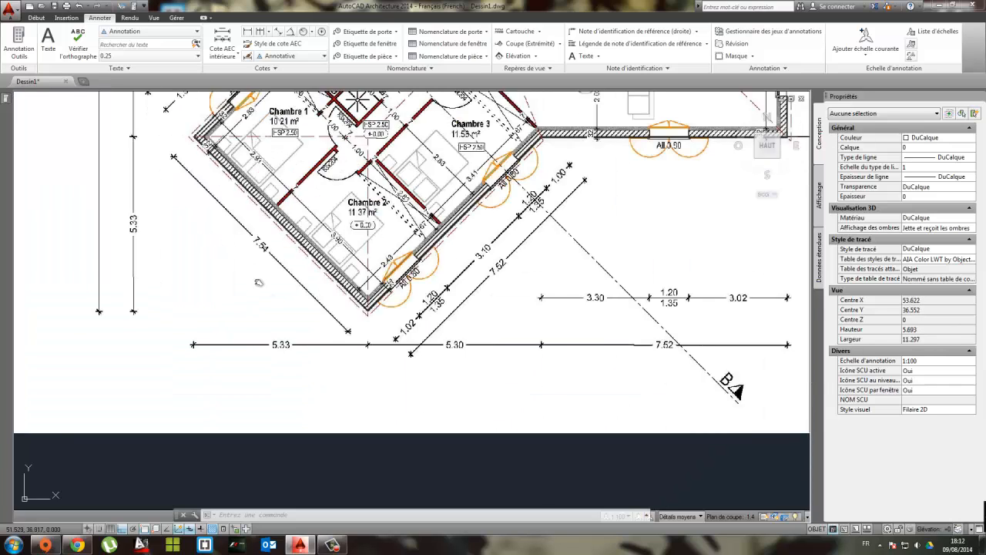
scroll(258, 282, down, 6)
middle_drag(516, 399, 355, 251)
mouse_move(6, 97)
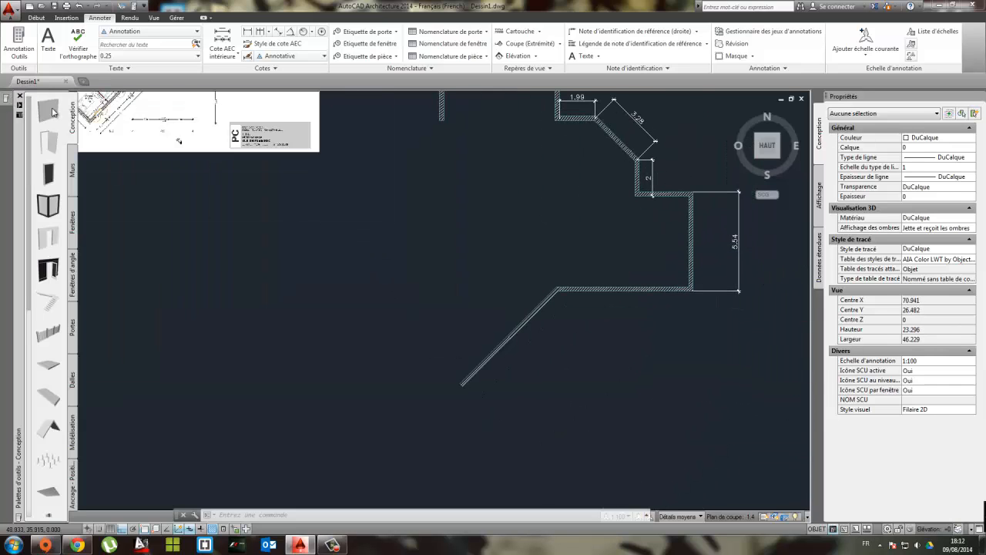
Draw a diagonal wall 7.54 long and 0.24 wide at an angle of 135° from the lower end of the diagonal bedroom wall
click(48, 108)
click(465, 386)
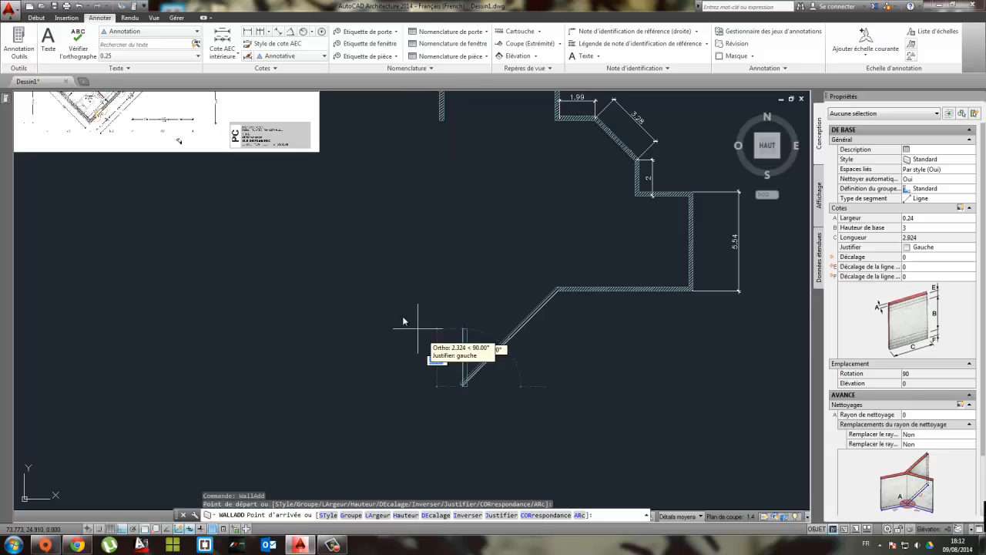
text(7.54)
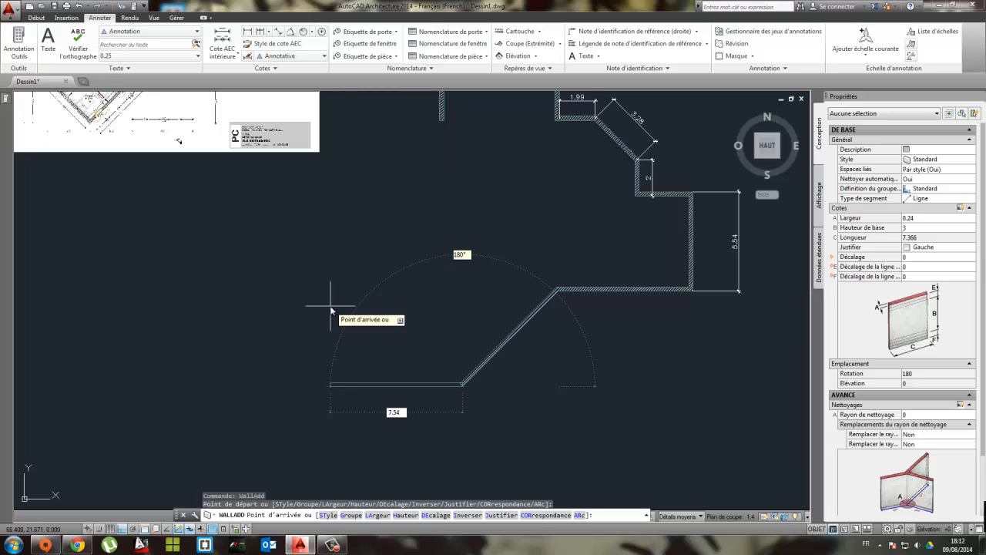
key(Tab)
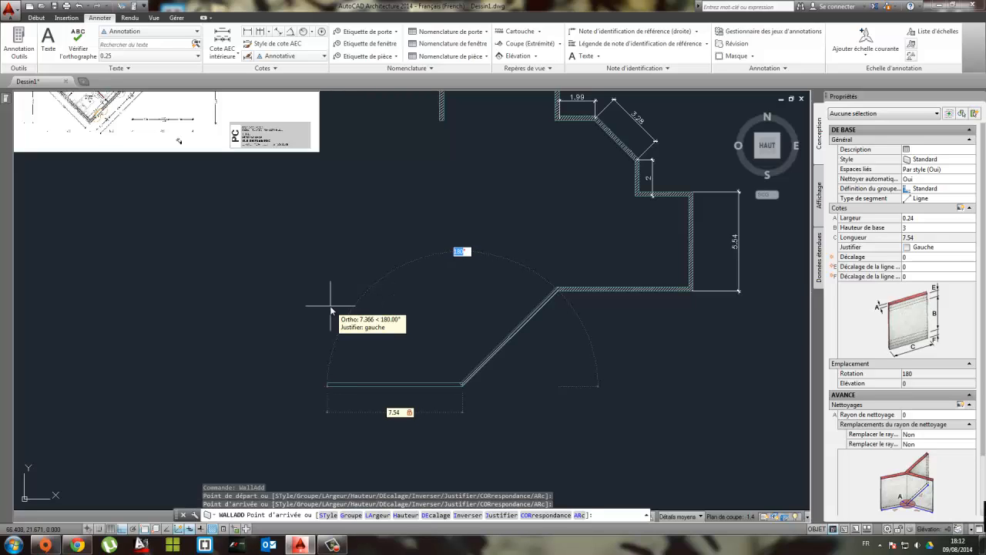
text(135)
key(Return)
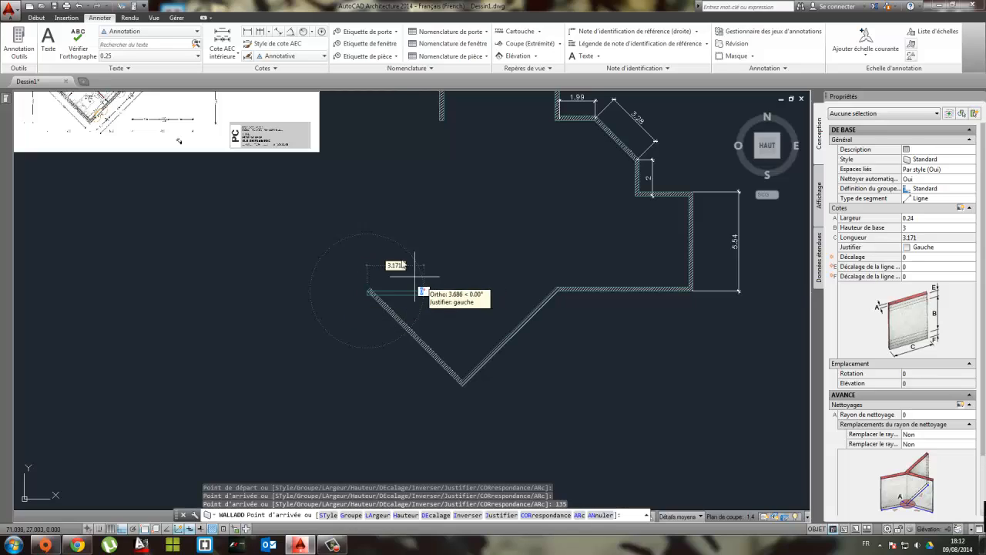
Check the plan for the north-west bedroom wall and continue with a diagonal wall segment 7.51 long at an angle of 45°
scroll(428, 308, down, 4)
scroll(369, 213, up, 4)
scroll(362, 225, up, 6)
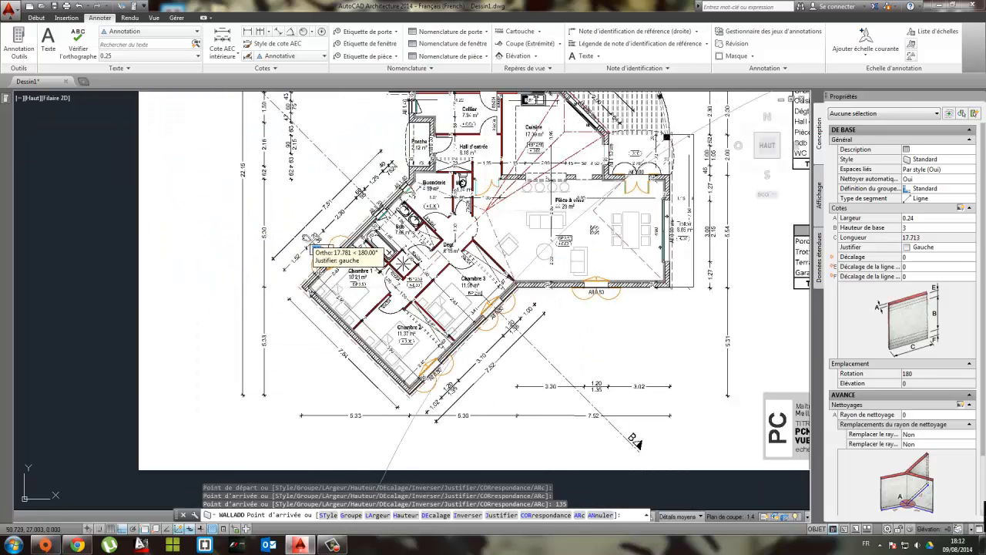
scroll(254, 251, down, 4)
scroll(343, 246, up, 5)
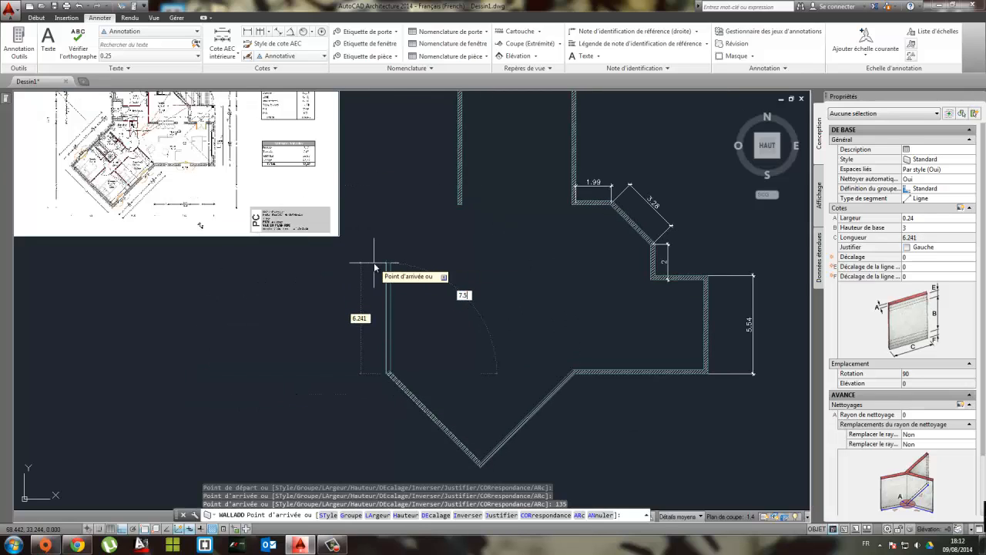
key(Tab)
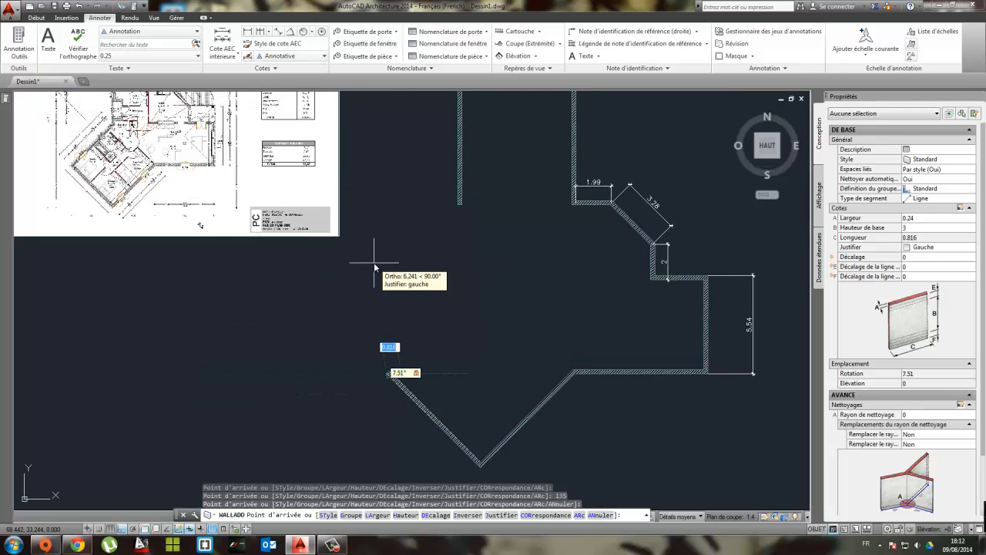
text(7.51)
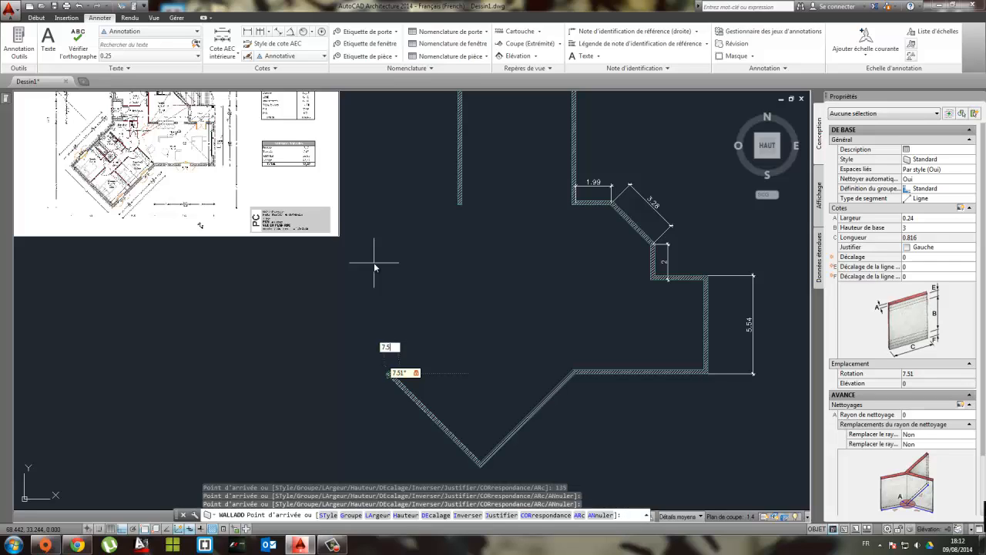
key(Tab)
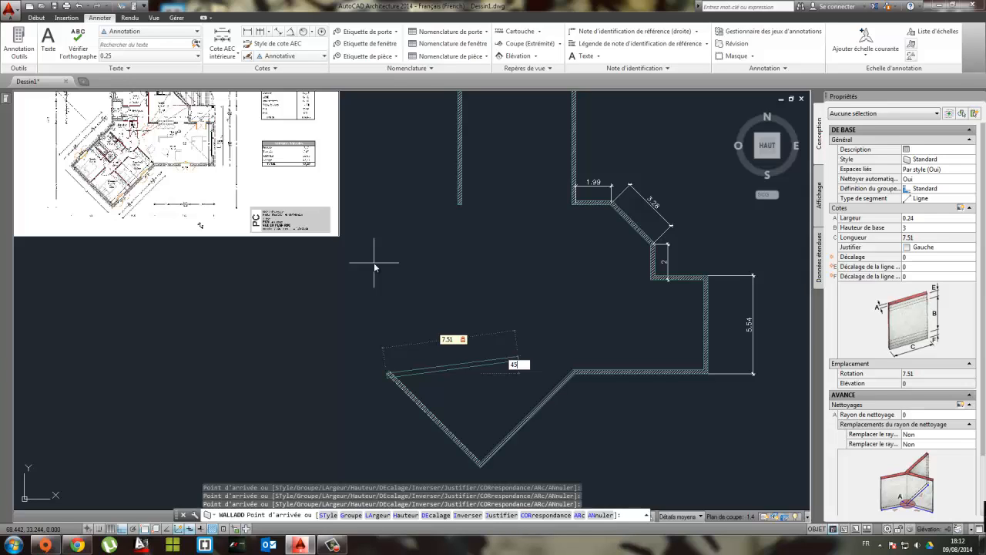
key(Return)
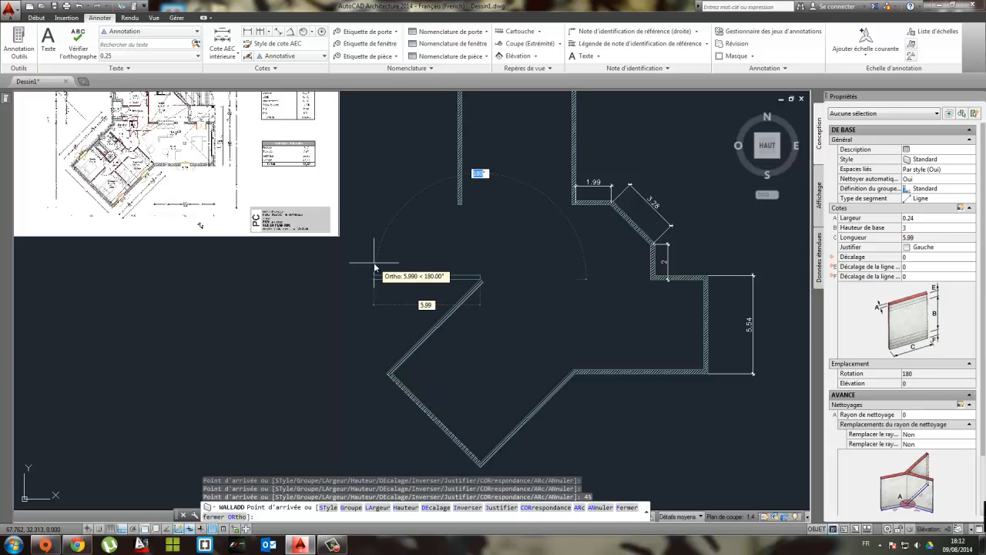
Check the plan near the porch and add a short vertical wall segment 0.62 long at 90° from the diagonal wall's upper end
scroll(373, 262, up, 5)
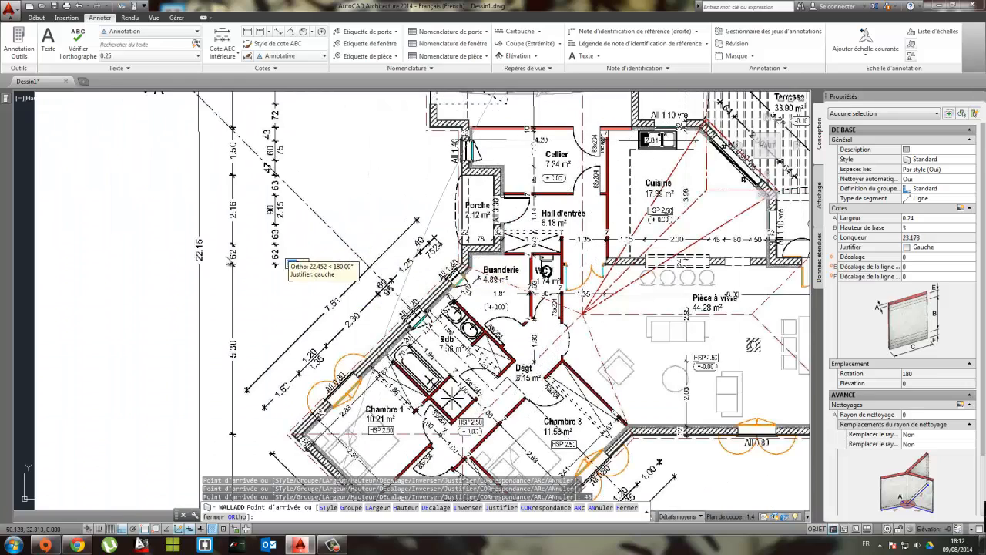
scroll(463, 264, up, 2)
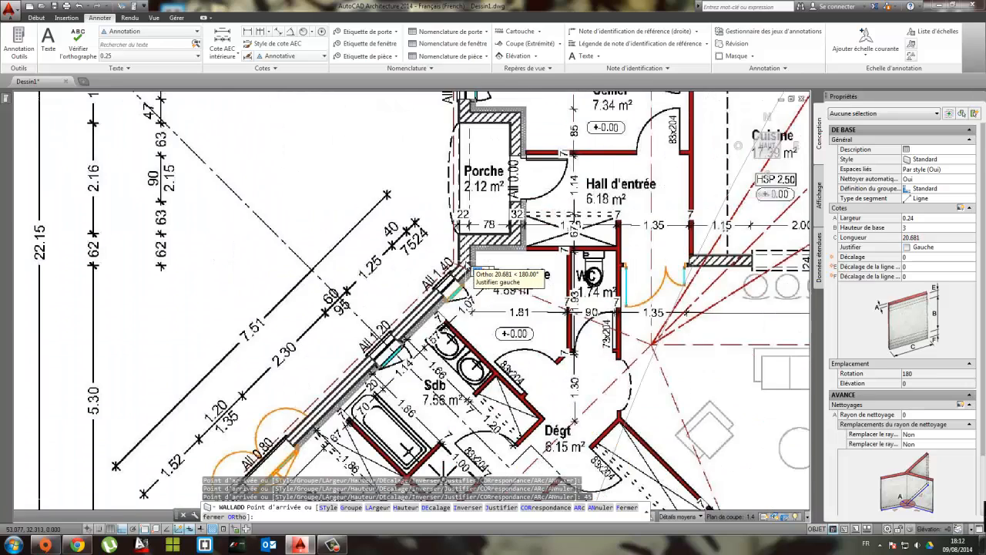
scroll(128, 264, down, 5)
mouse_move(565, 333)
middle_down()
mouse_move(409, 313)
mouse_move(197, 250)
middle_up()
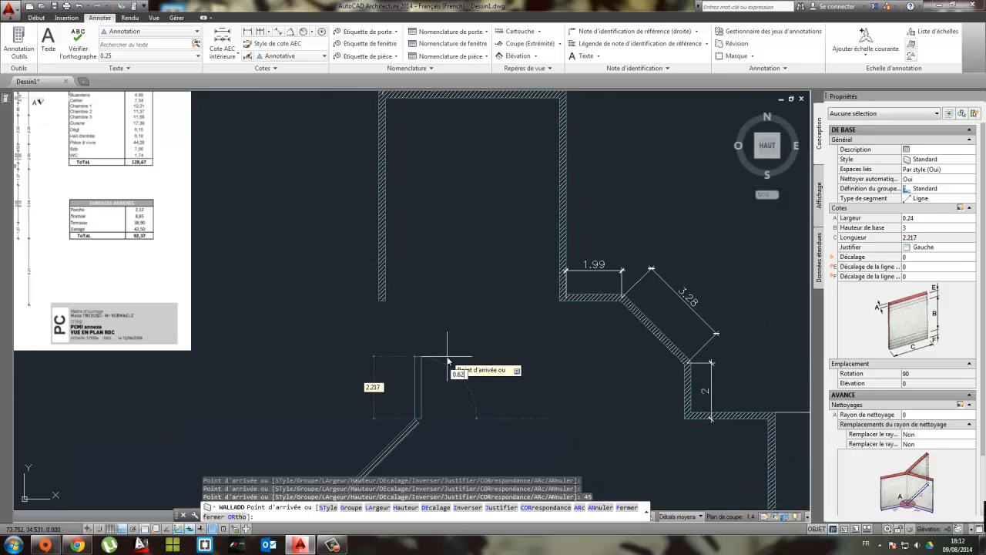
key(Return)
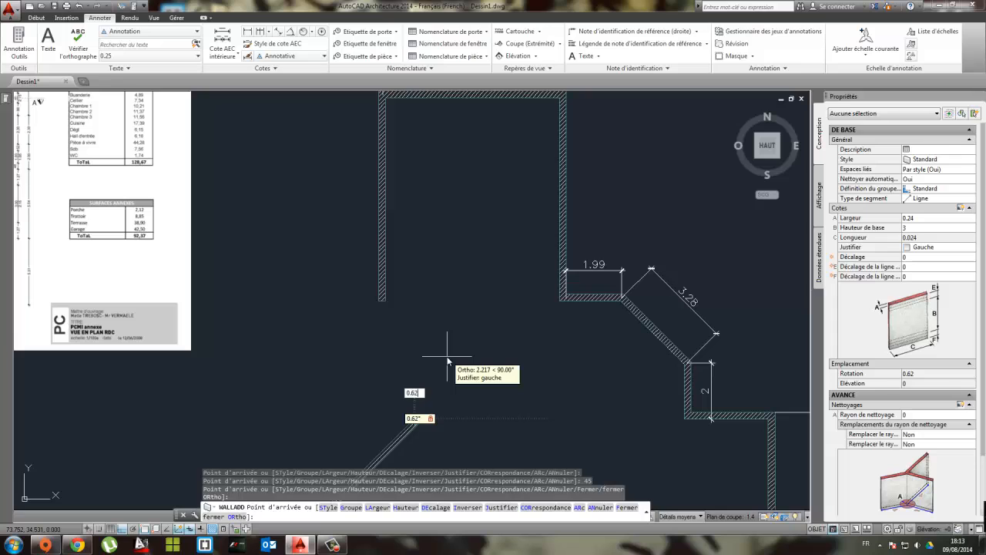
key(Tab)
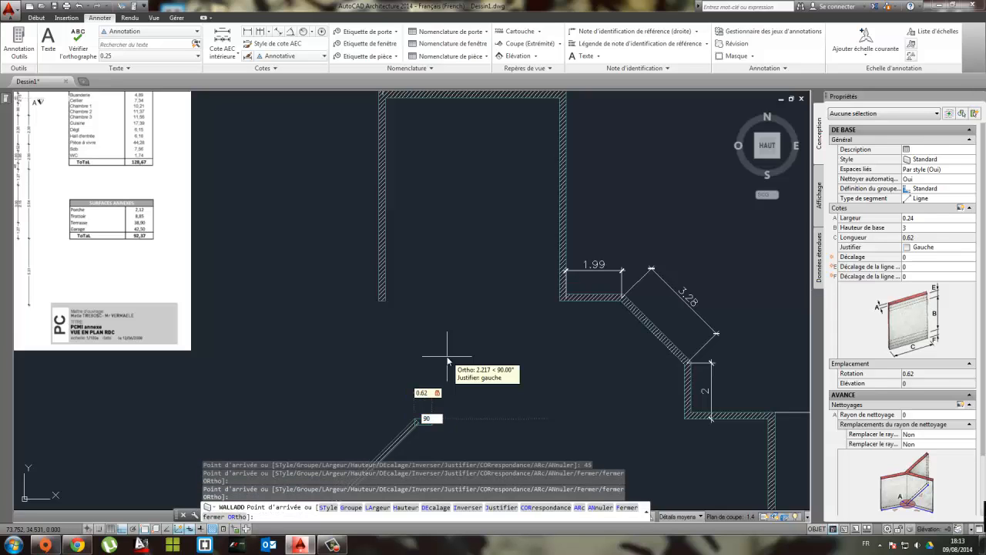
key(Return)
Check the porch widths on the plan and add a horizontal wall segment 1.24 long at 0° from the top of the short wall
middle_drag(164, 258, 567, 294)
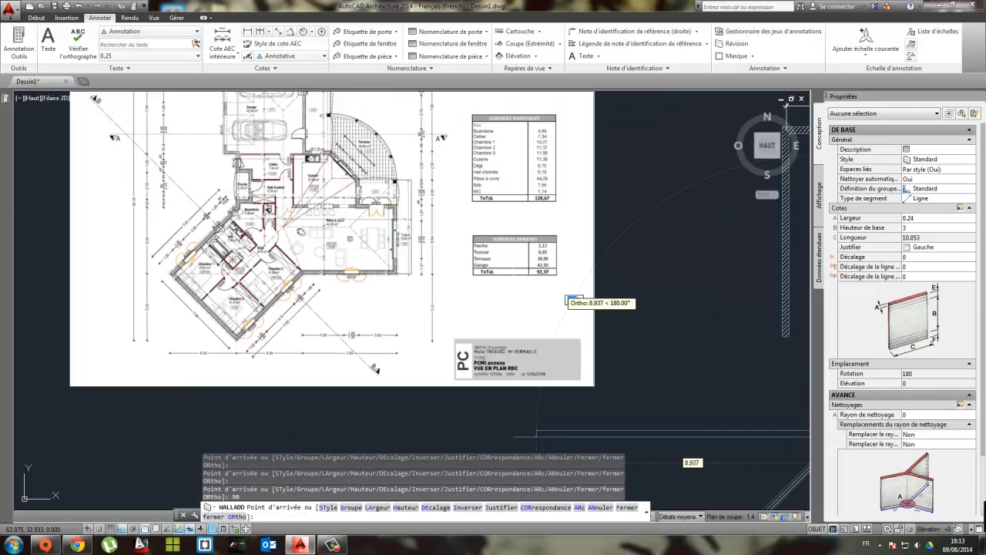
scroll(324, 231, up, 6)
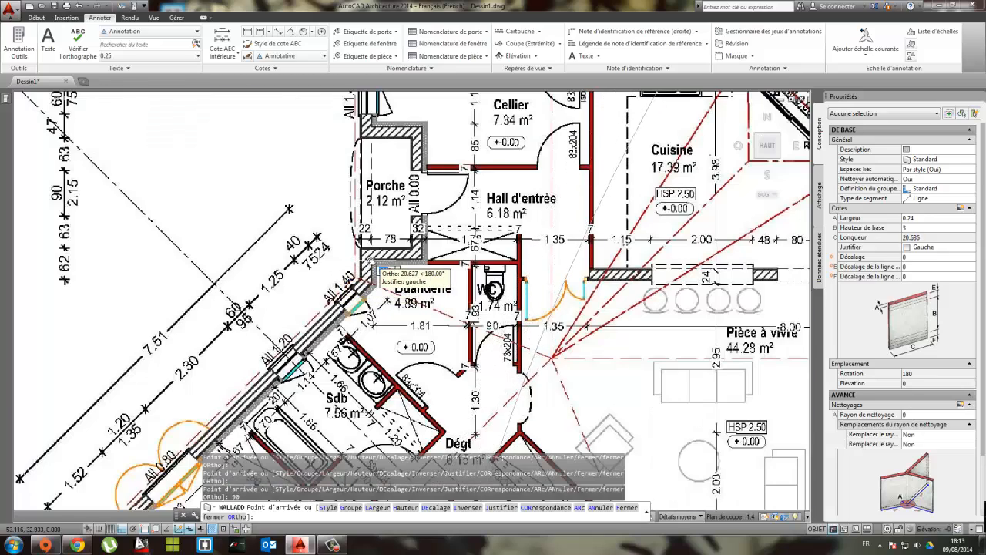
scroll(372, 266, up, 4)
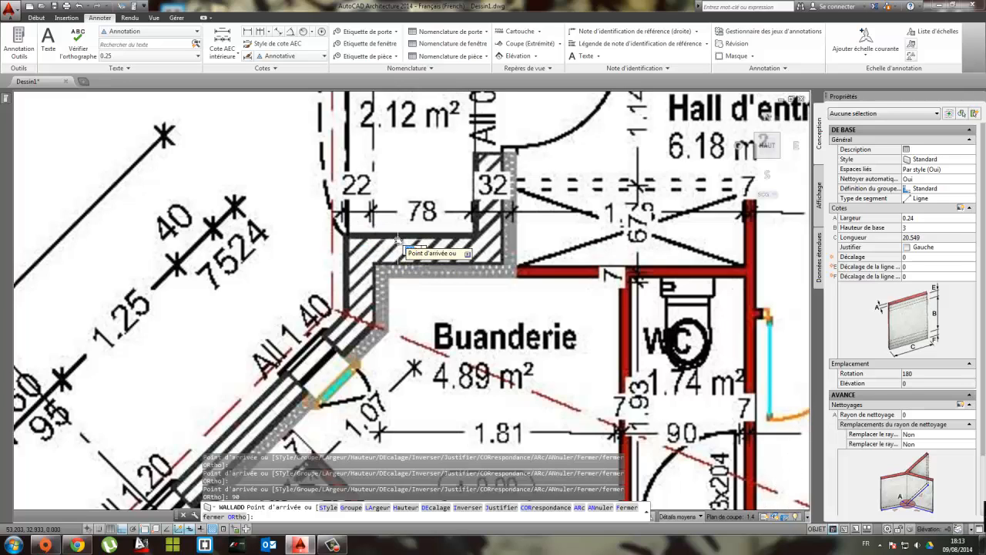
scroll(420, 262, down, 10)
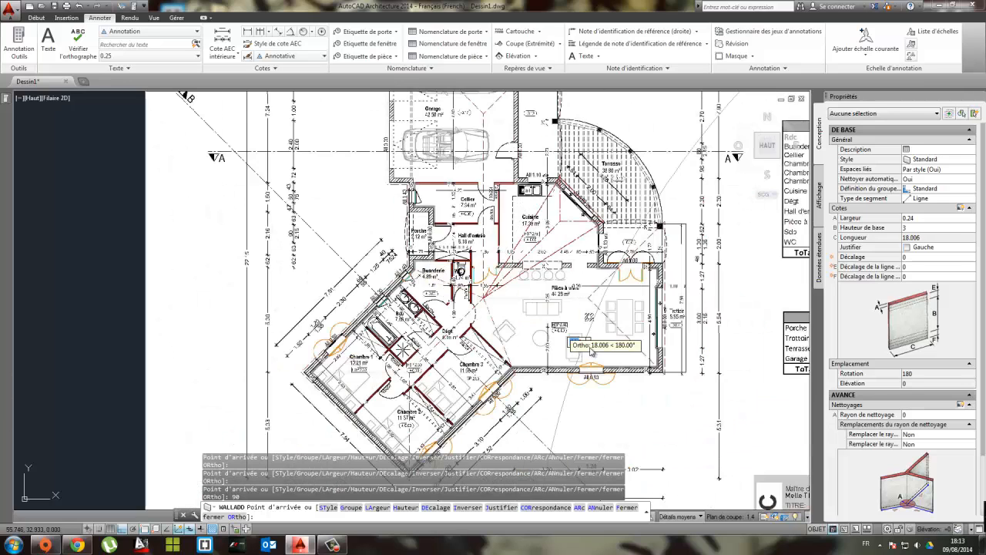
scroll(567, 330, down, 4)
middle_drag(608, 346, 248, 224)
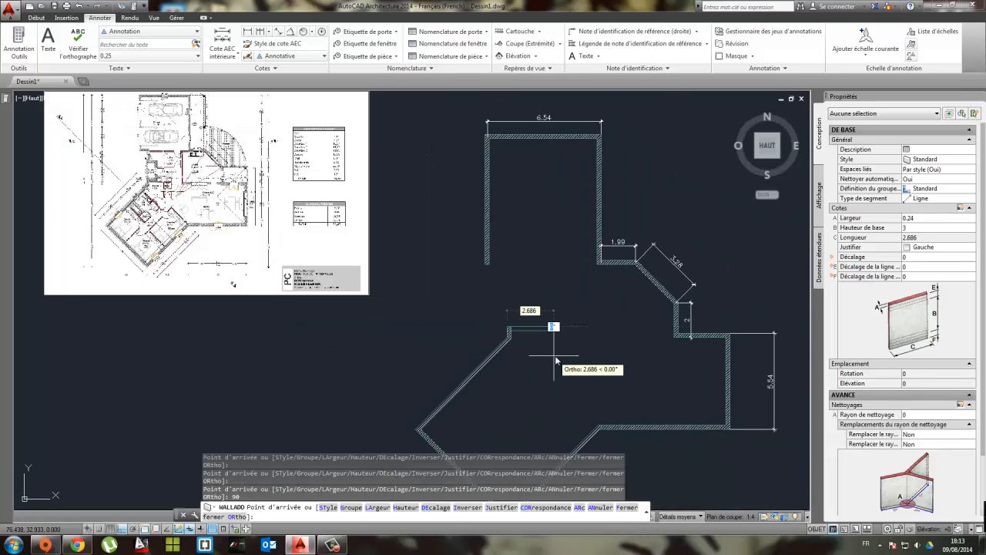
scroll(556, 359, up, 3)
scroll(511, 326, up, 2)
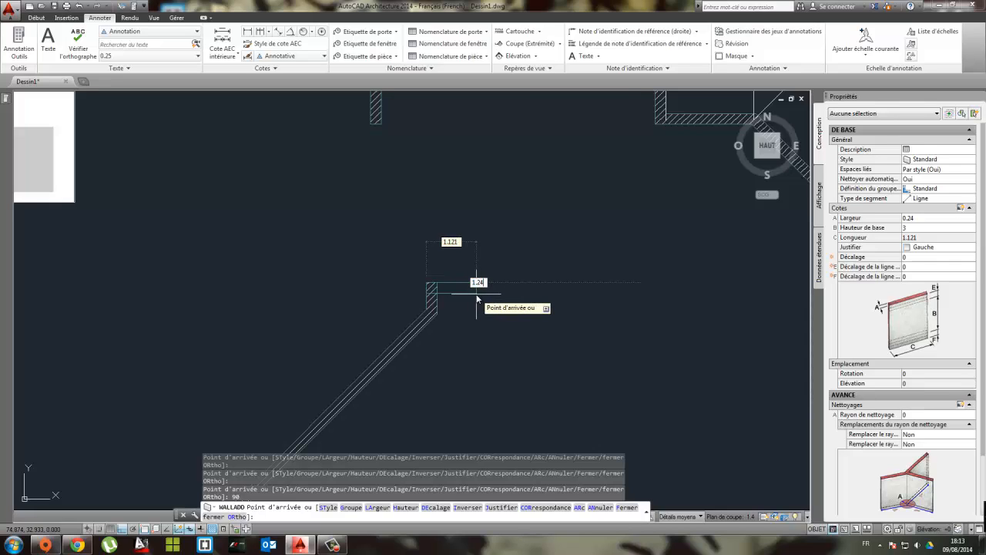
key(Tab)
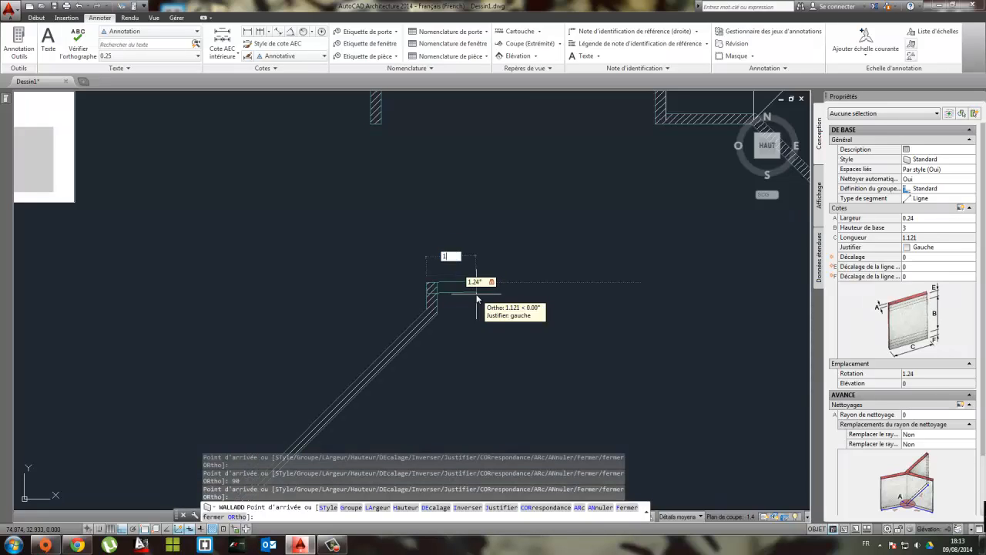
text(1.24)
key(Tab)
text(0)
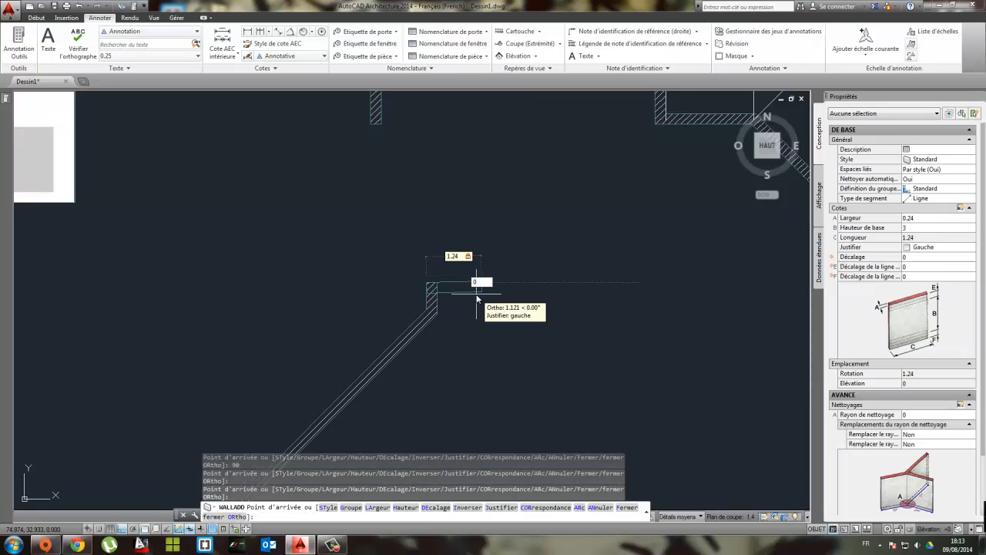
key(Return)
Set the wall justification to Droite and check the plan for the length of the porch's back wall
scroll(478, 184, down, 3)
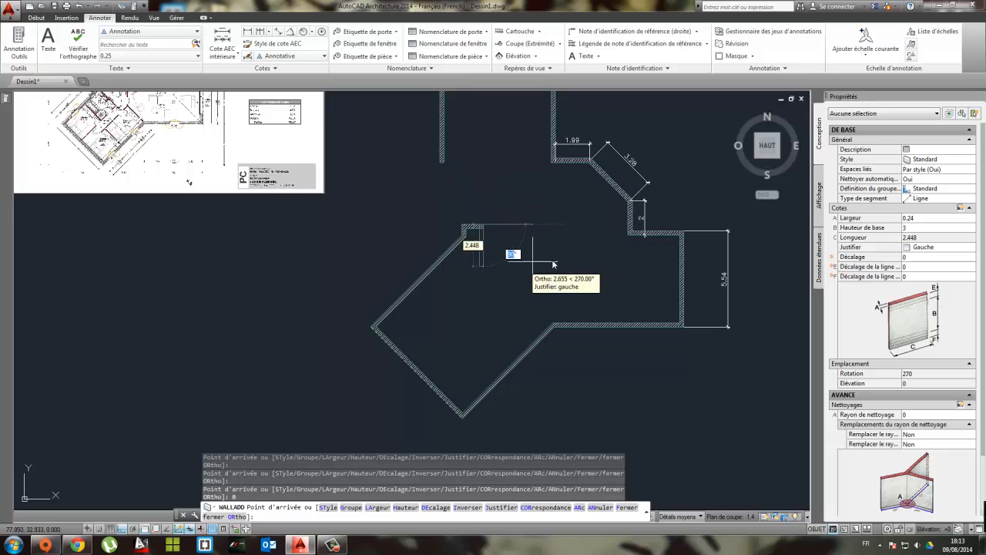
click(917, 248)
click(919, 249)
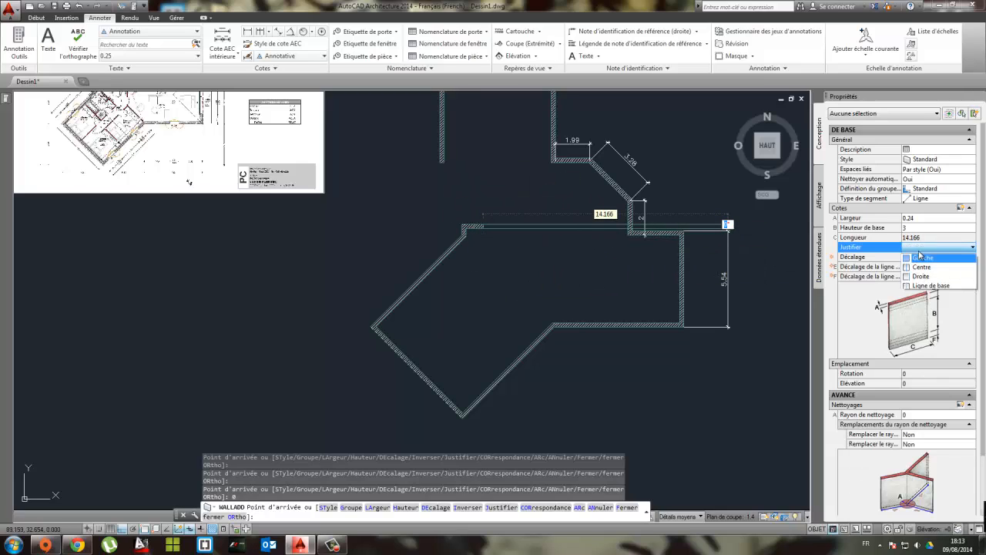
click(923, 276)
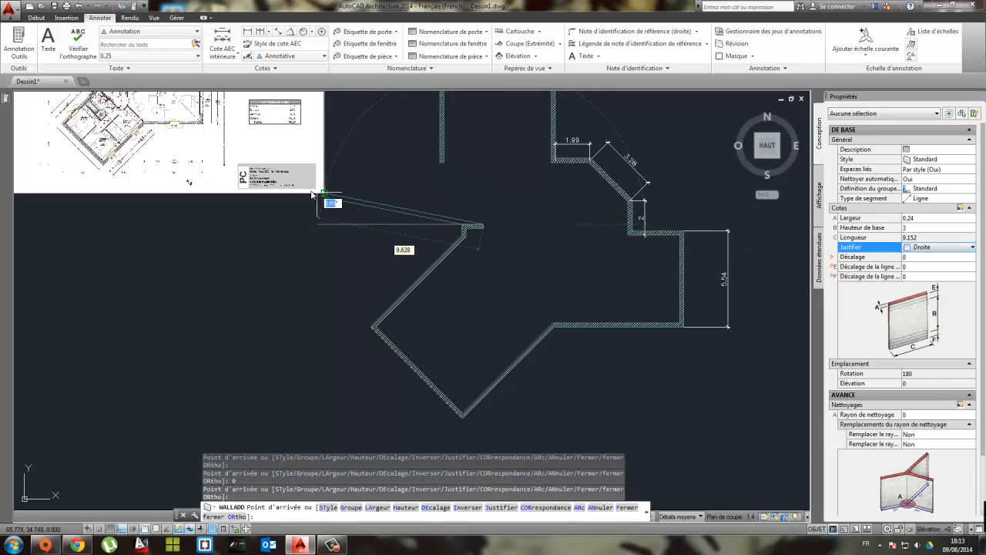
scroll(450, 268, up, 2)
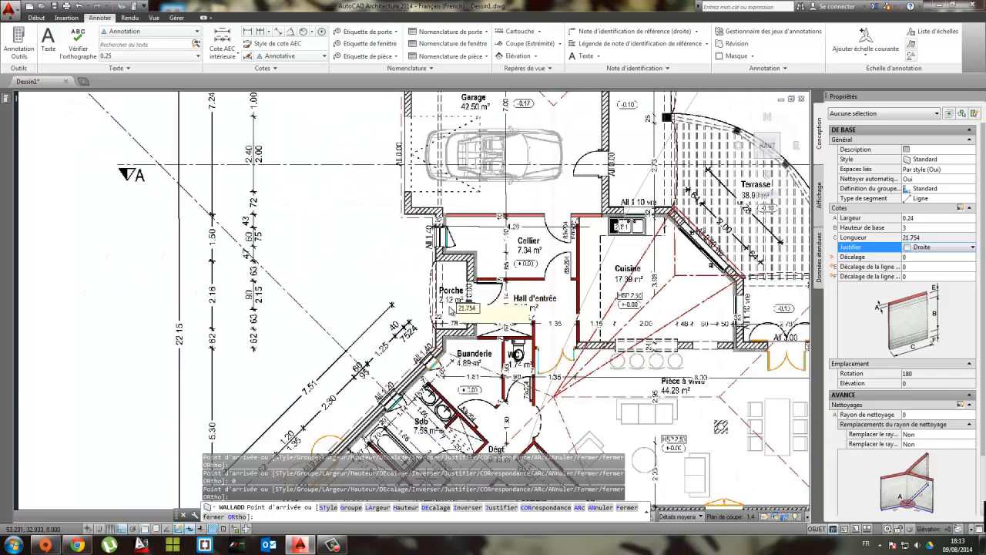
scroll(193, 293, up, 2)
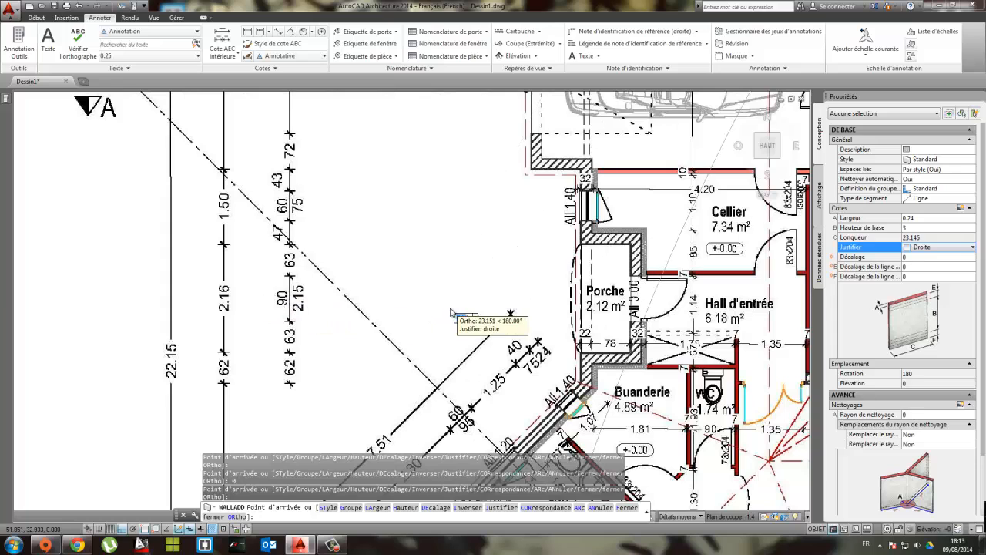
scroll(532, 303, down, 6)
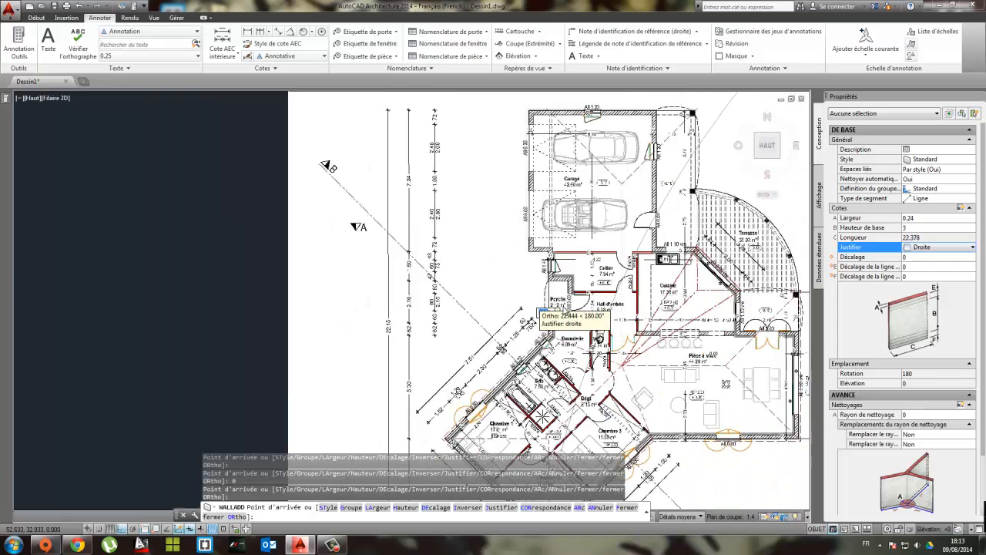
middle_drag(713, 332, 132, 236)
middle_drag(570, 386, 537, 257)
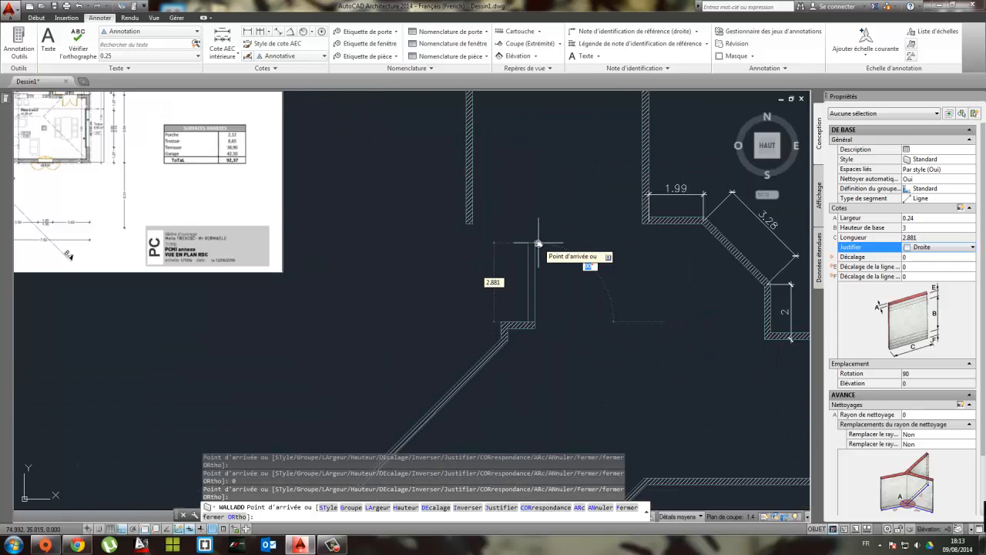
text(2.1)
key(Return)
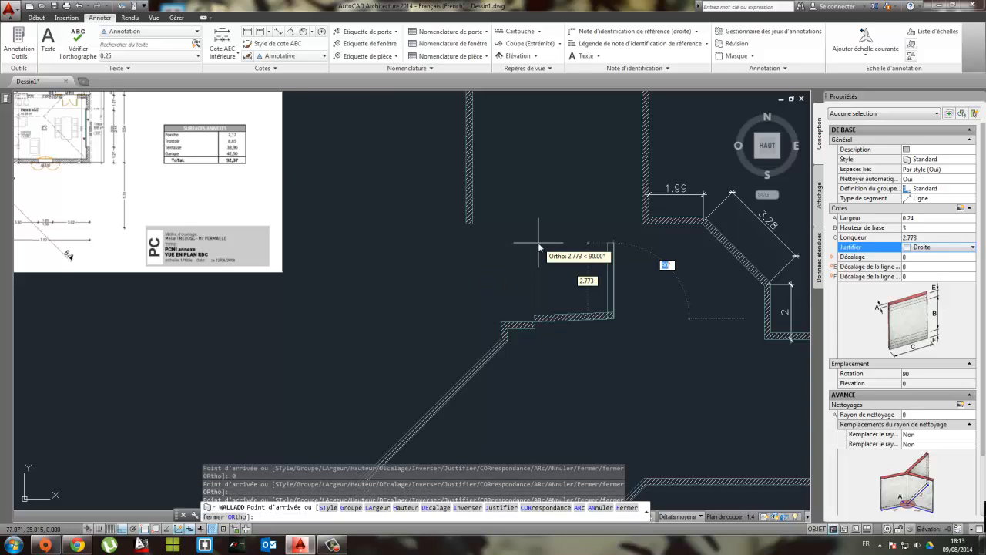
key(ctrl+z)
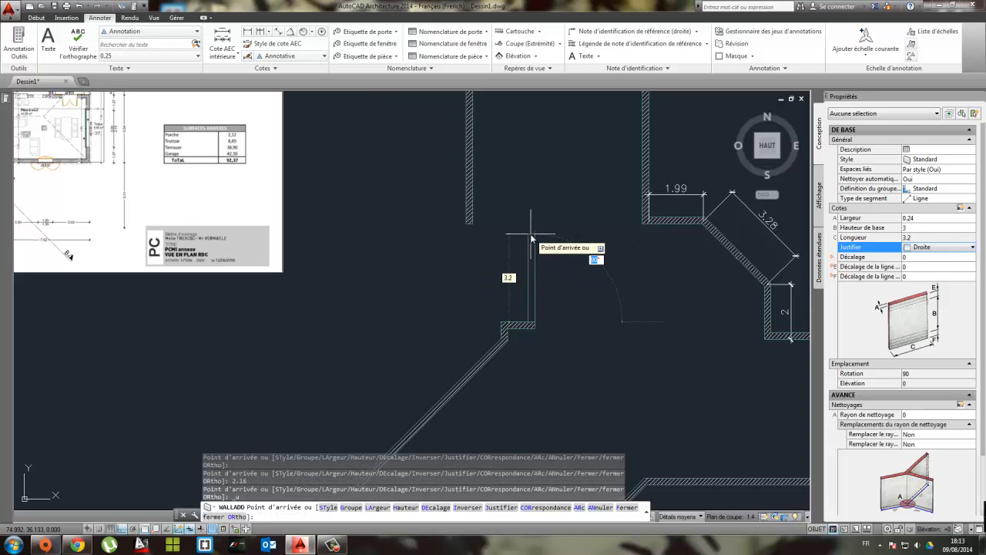
Draw the porch's back wall 2.16 long at 90° from the end of the 1.24 segment
text(2.16)
key(Tab)
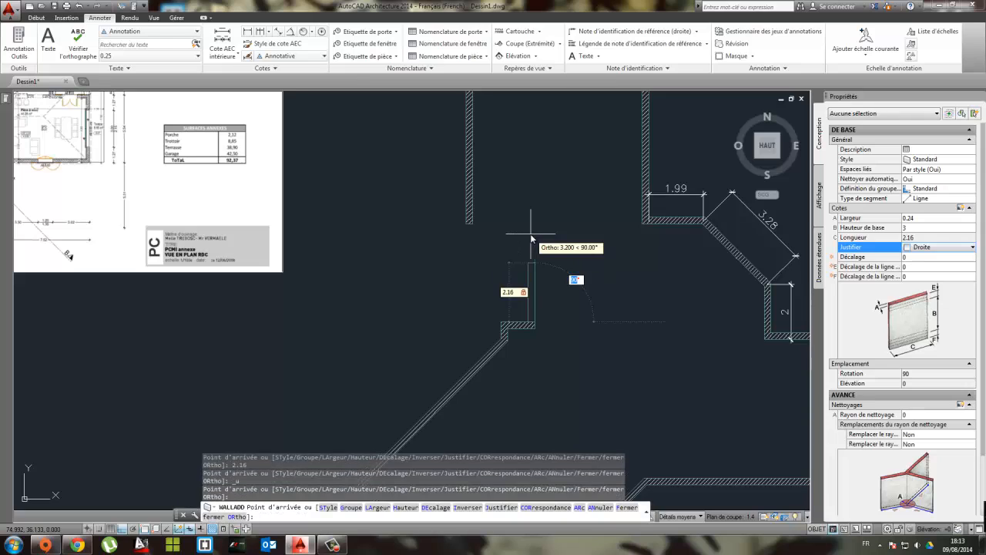
text(90)
key(Return)
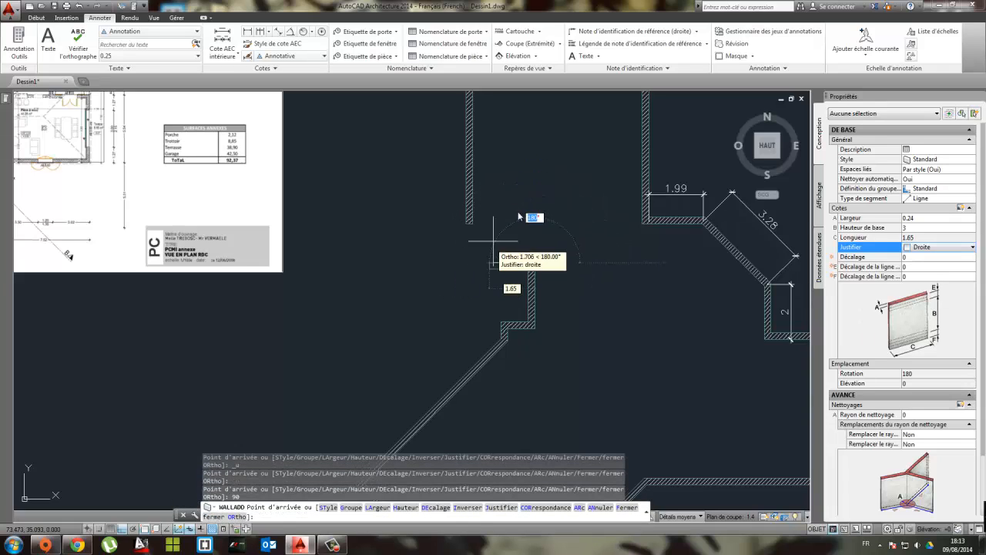
Set the wall justification to Gauche and draw the porch's upper wall 1.24 long at 180° from the back wall's upper end
click(933, 247)
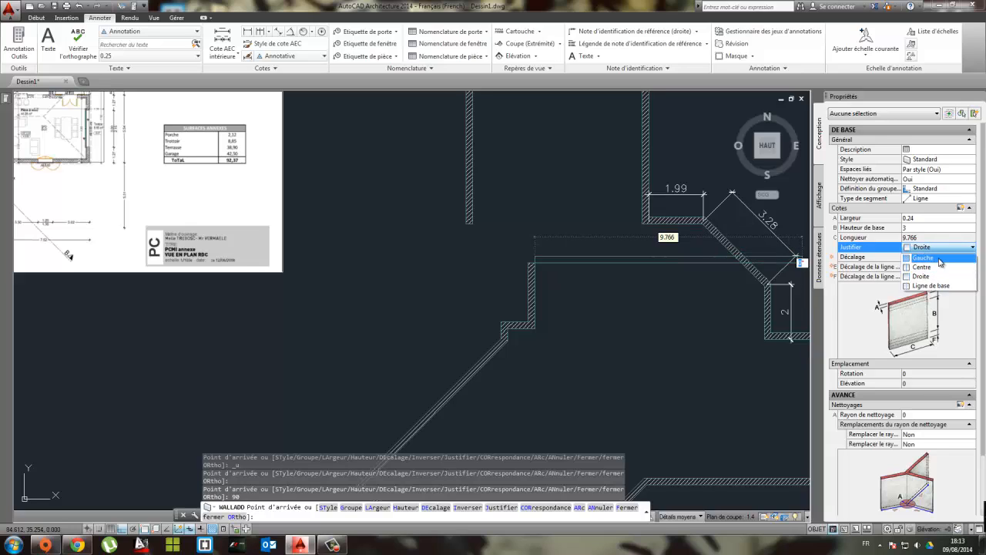
click(924, 258)
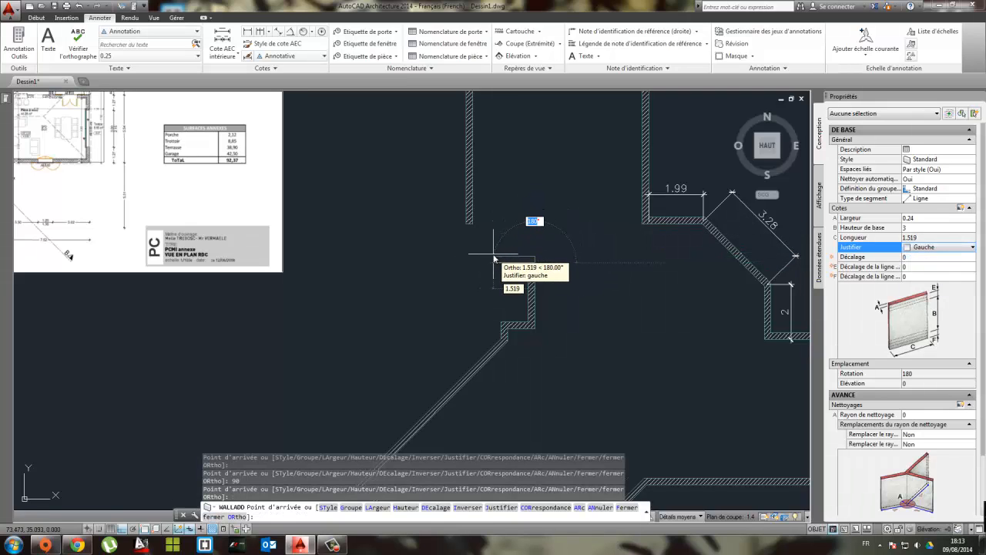
text(1.24)
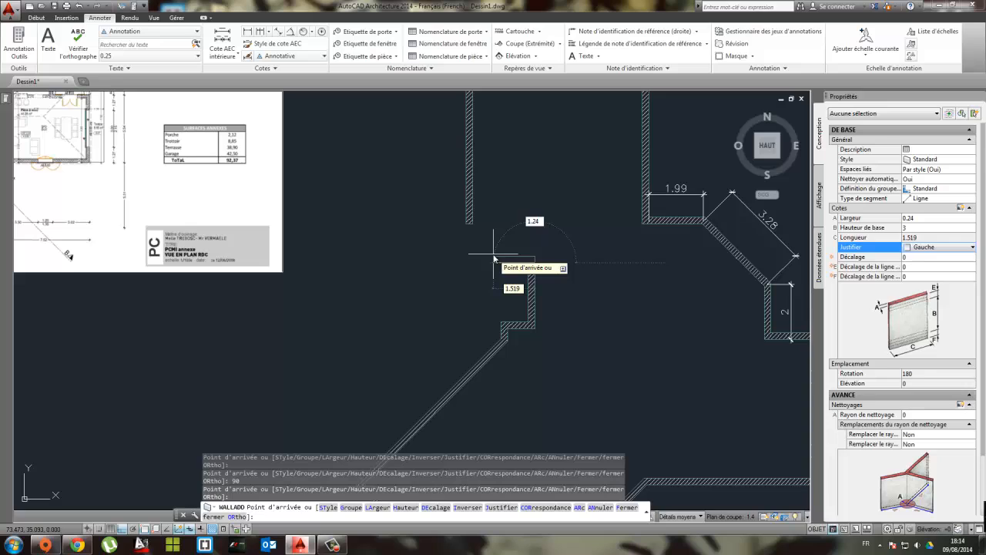
key(Tab)
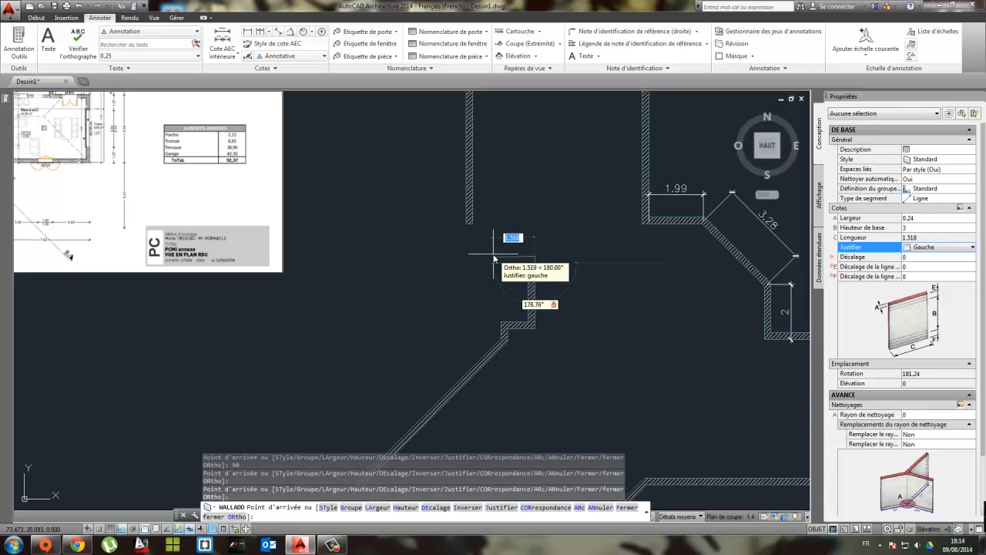
text(1.24)
key(Tab)
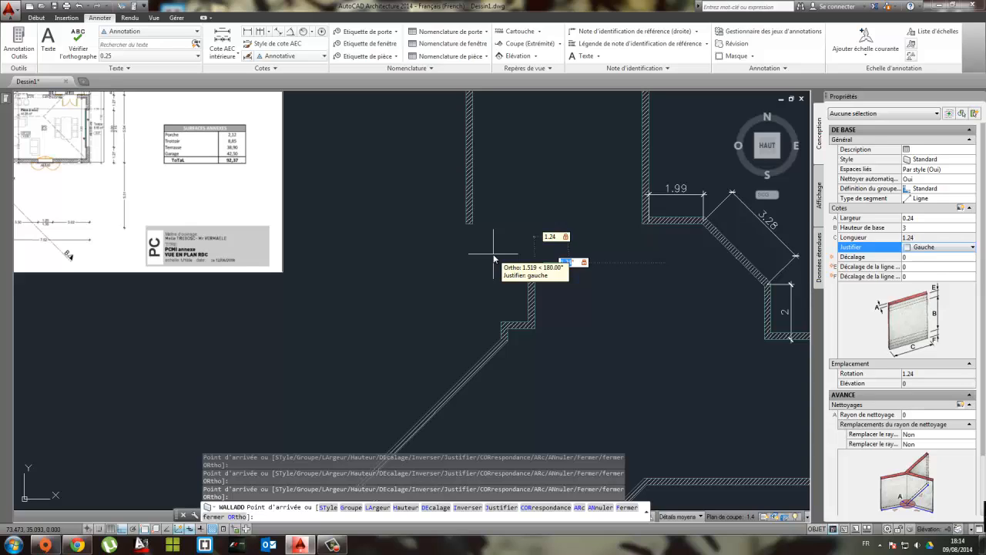
key(Return)
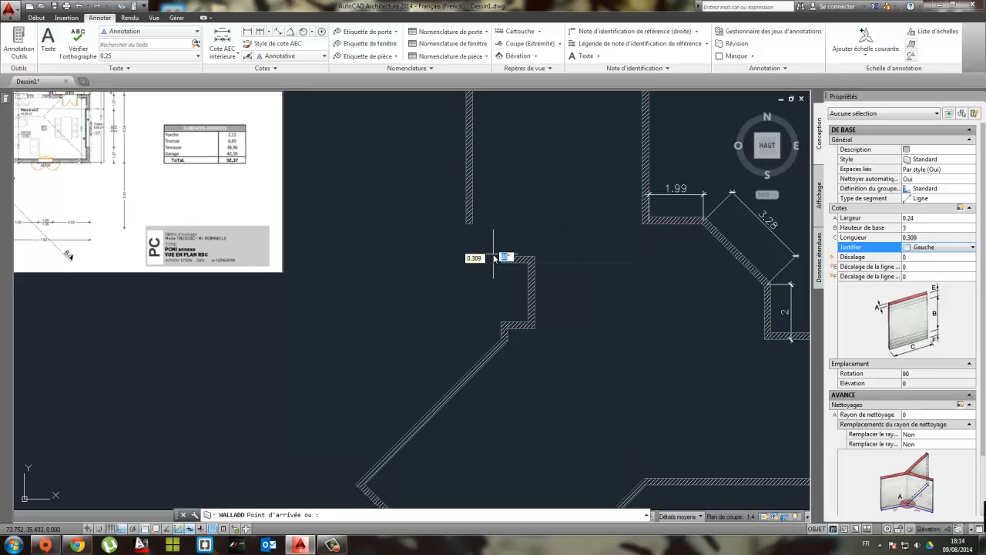
Check the floor plan for the wall connecting the porch to the garage corner and end the current wall run
scroll(514, 222, down, 5)
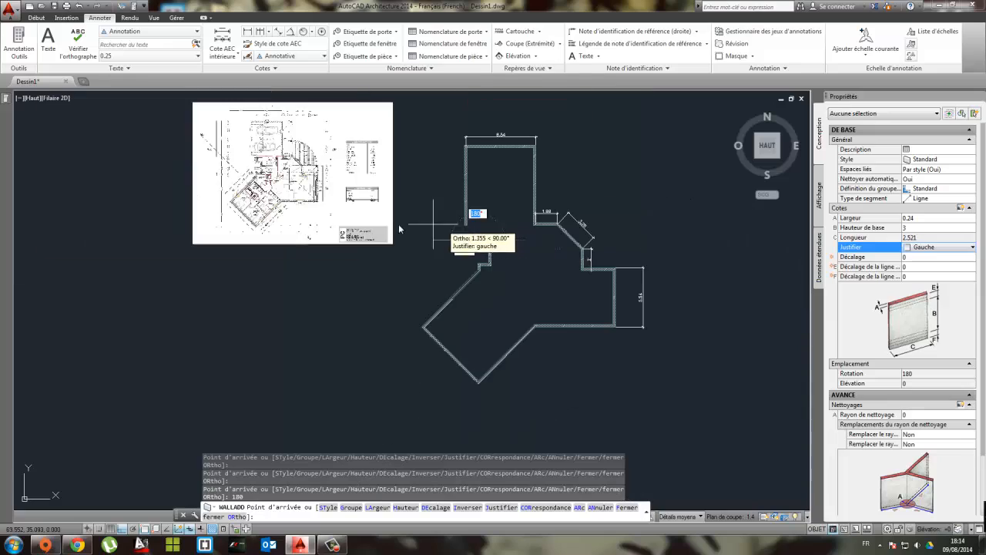
scroll(462, 216, up, 2)
scroll(373, 210, up, 2)
scroll(363, 205, up, 8)
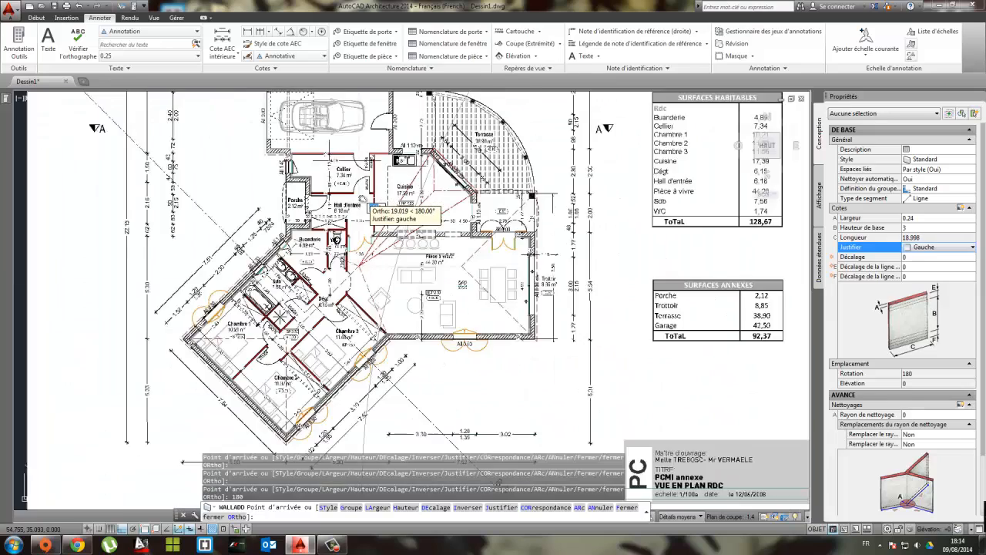
scroll(247, 196, down, 3)
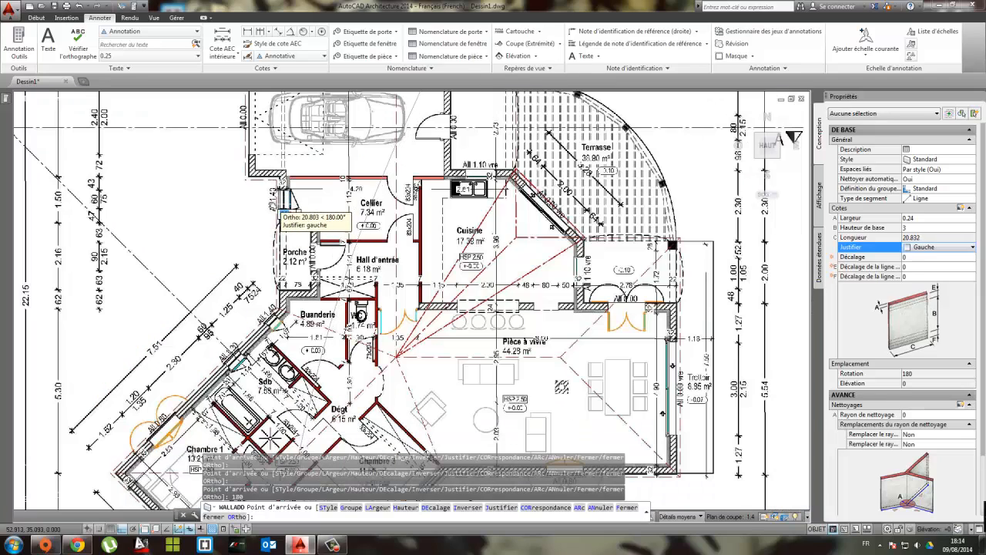
key(Escape)
Draw a horizontal wall about 3.64 long at 0° from the lower end of the garage's left wall, extending past the porch
scroll(652, 326, down, 4)
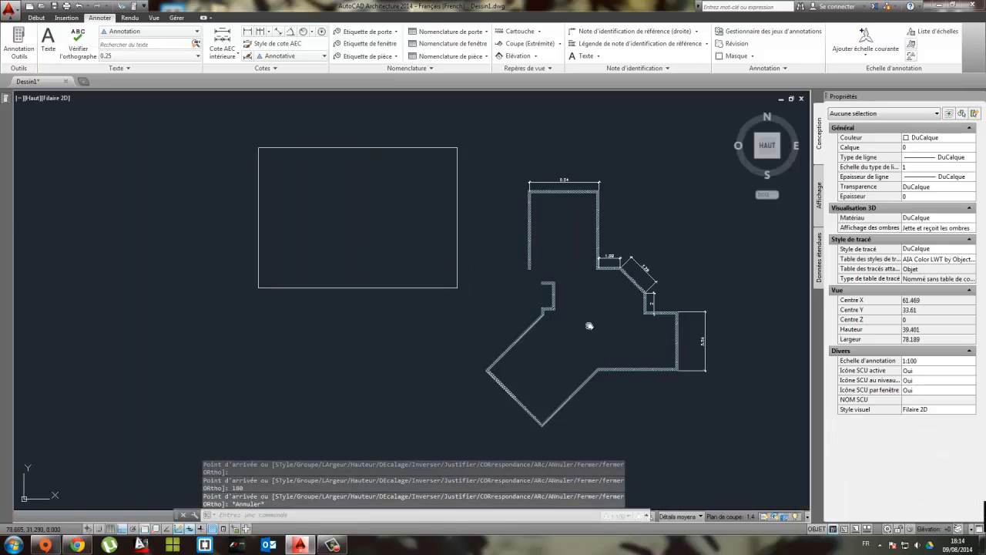
scroll(469, 277, up, 6)
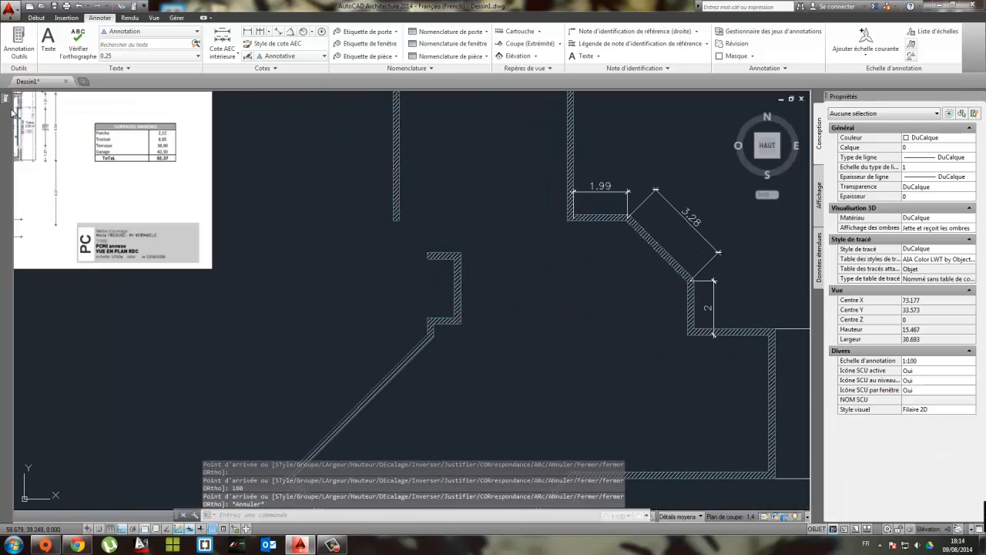
mouse_move(12, 112)
click(49, 110)
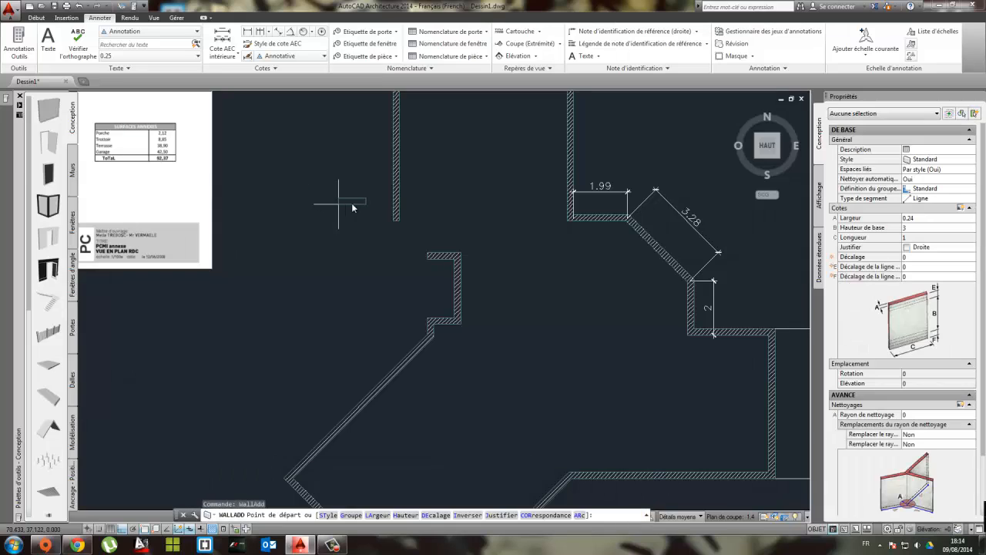
click(396, 220)
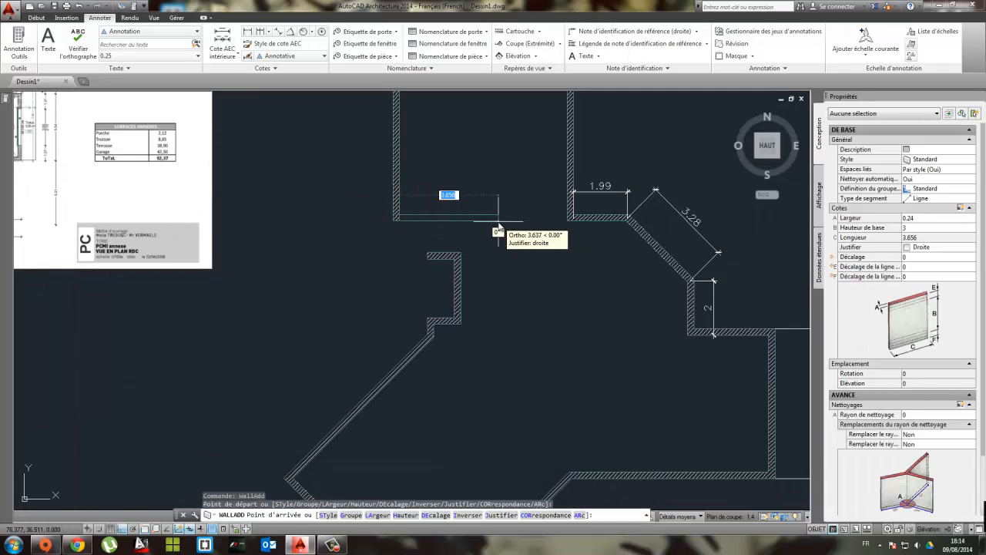
click(499, 227)
key(Escape)
Draw a vertical wall with Gauche justification at 90° from the porch upper wall's left end, crossing the horizontal wall above
mouse_move(4, 107)
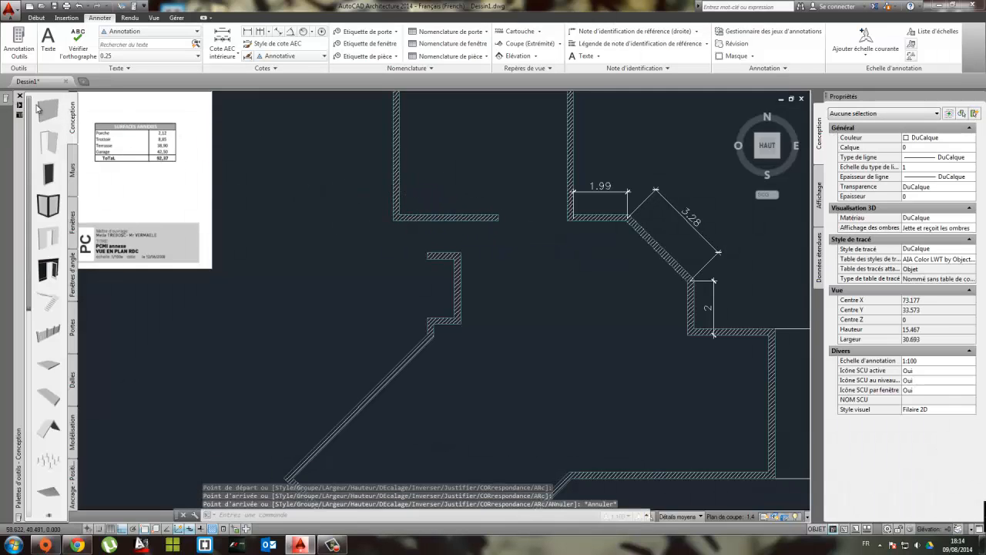
click(48, 110)
click(428, 257)
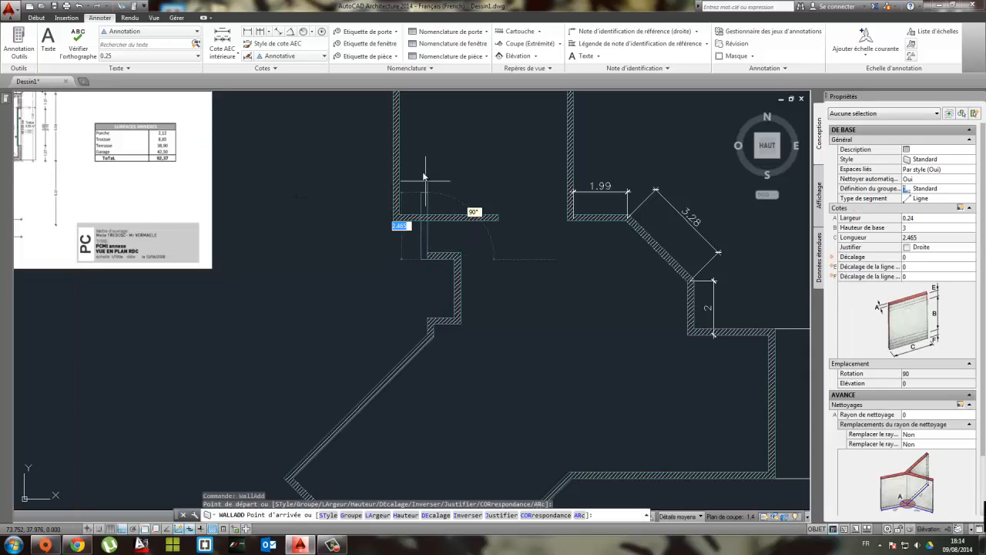
click(930, 248)
click(924, 258)
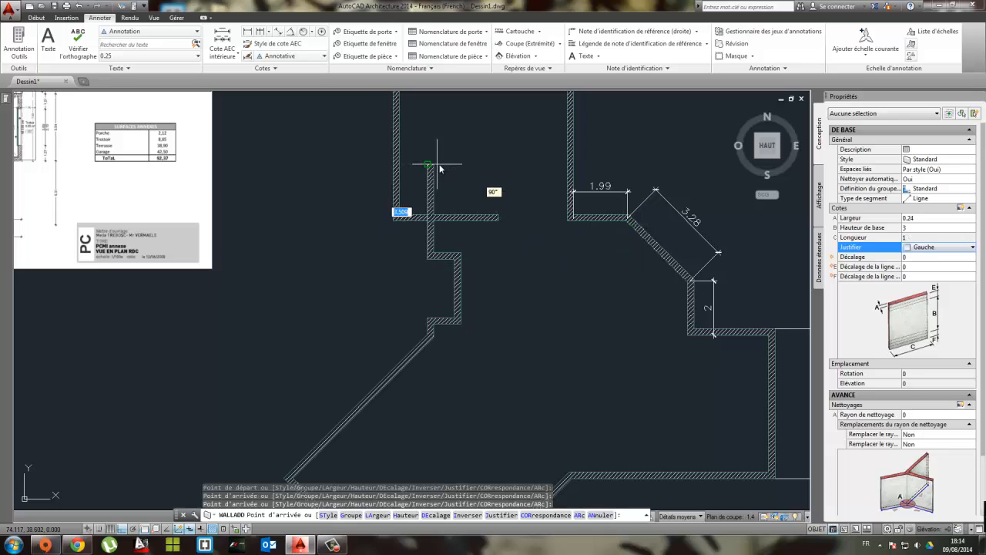
key(Escape)
Trim the overhanging ends of the crossing horizontal and vertical walls above the porch so they meet at a corner
scroll(447, 233, up, 3)
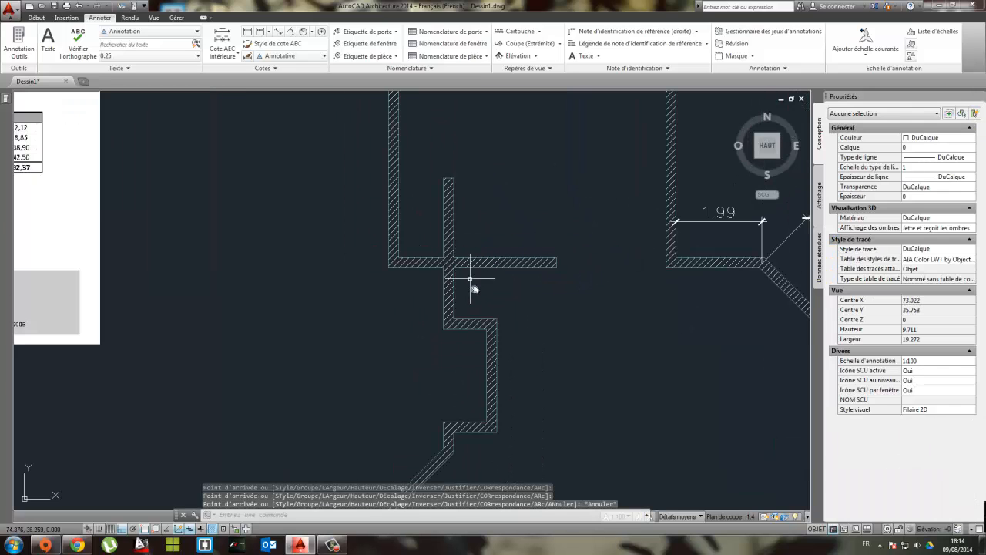
scroll(473, 285, down, 2)
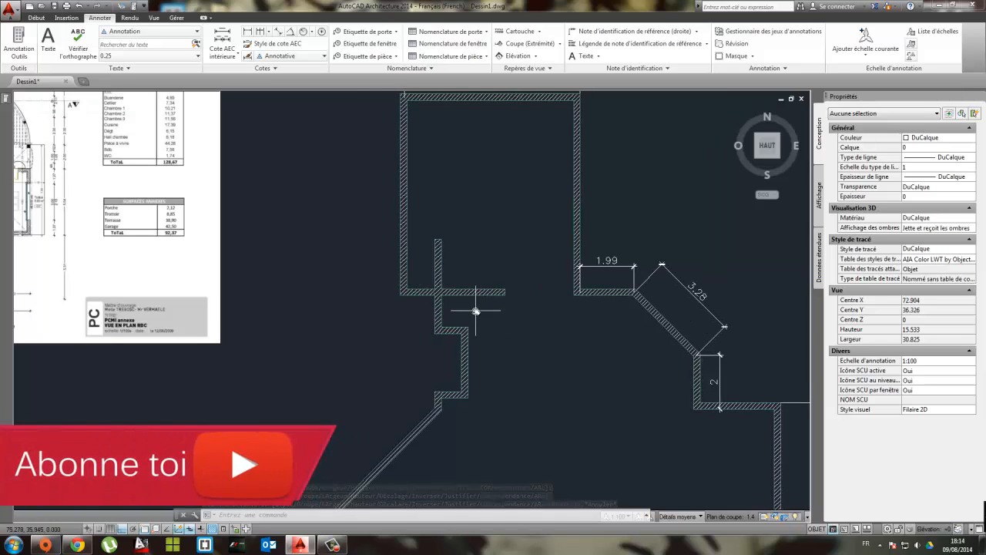
click(39, 18)
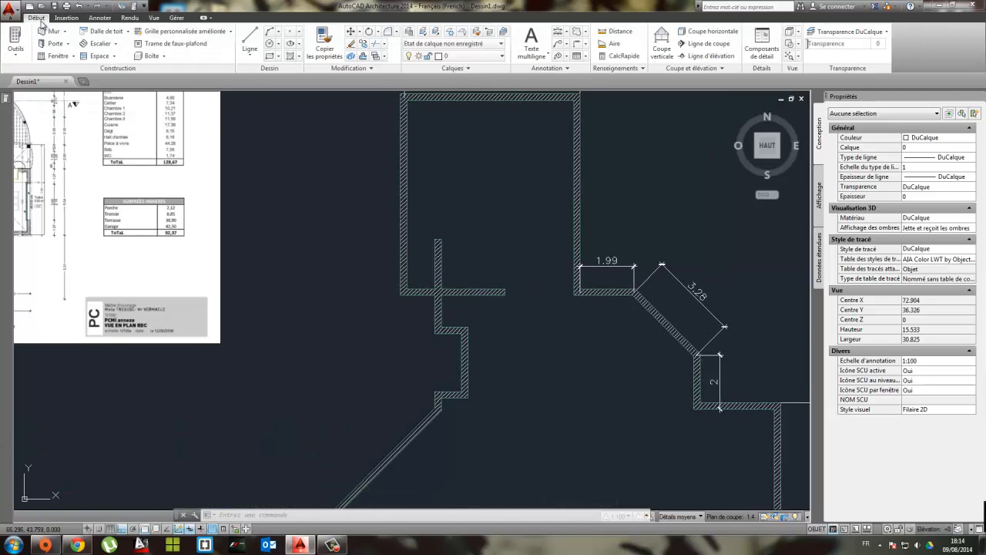
click(483, 311)
click(370, 257)
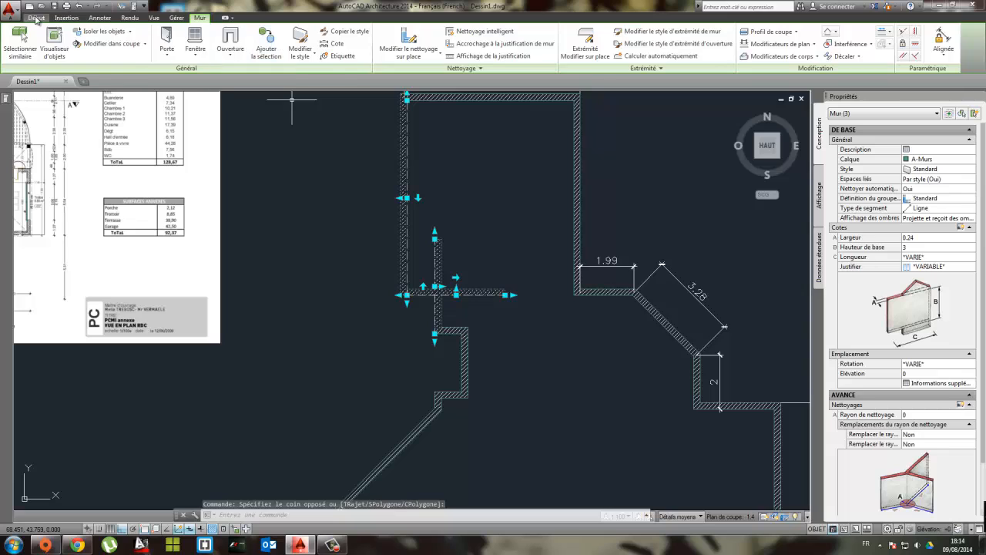
click(37, 17)
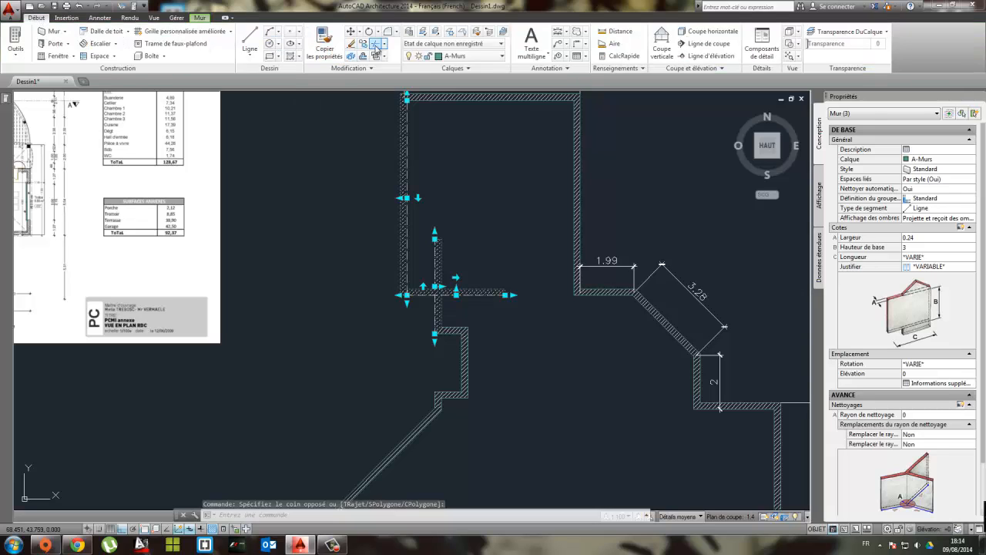
click(375, 45)
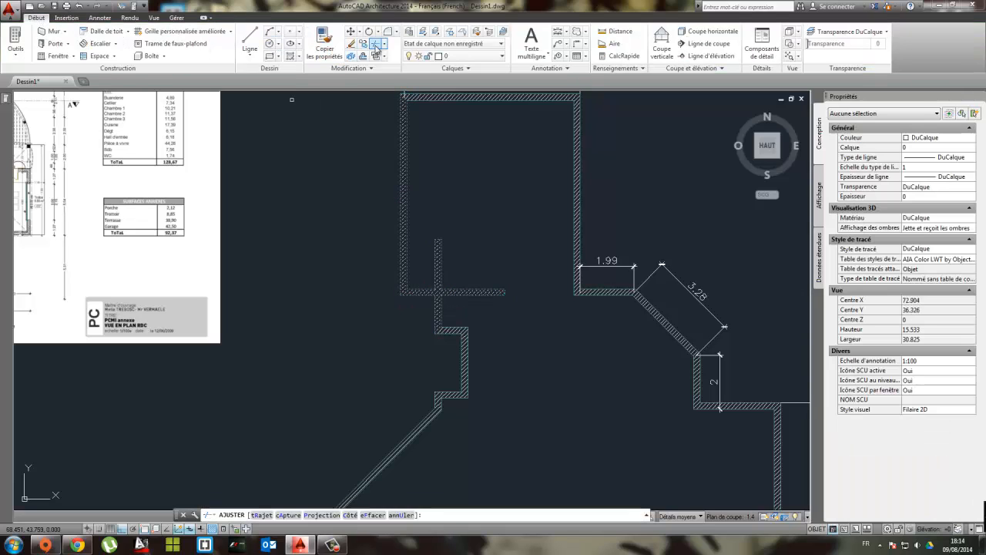
click(458, 279)
click(426, 263)
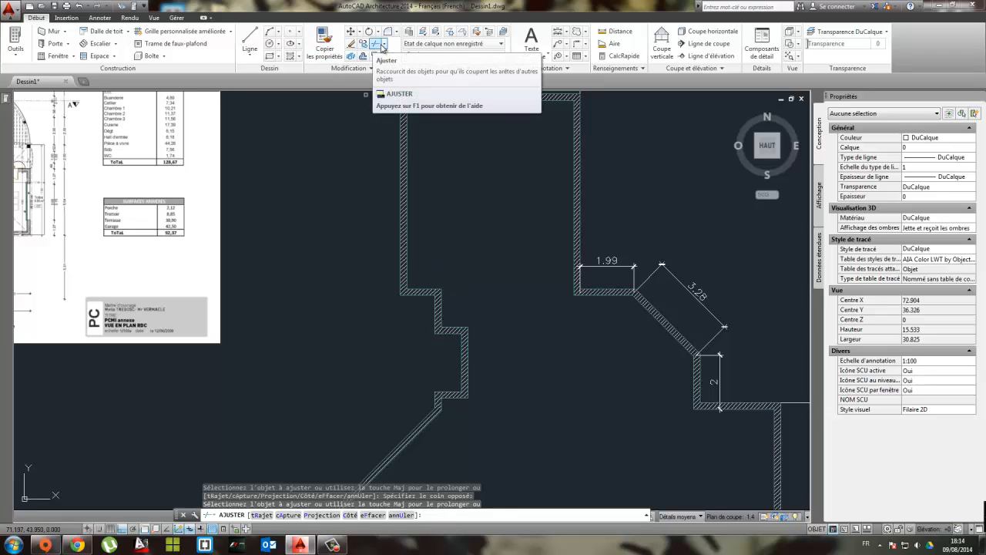
click(384, 44)
click(389, 60)
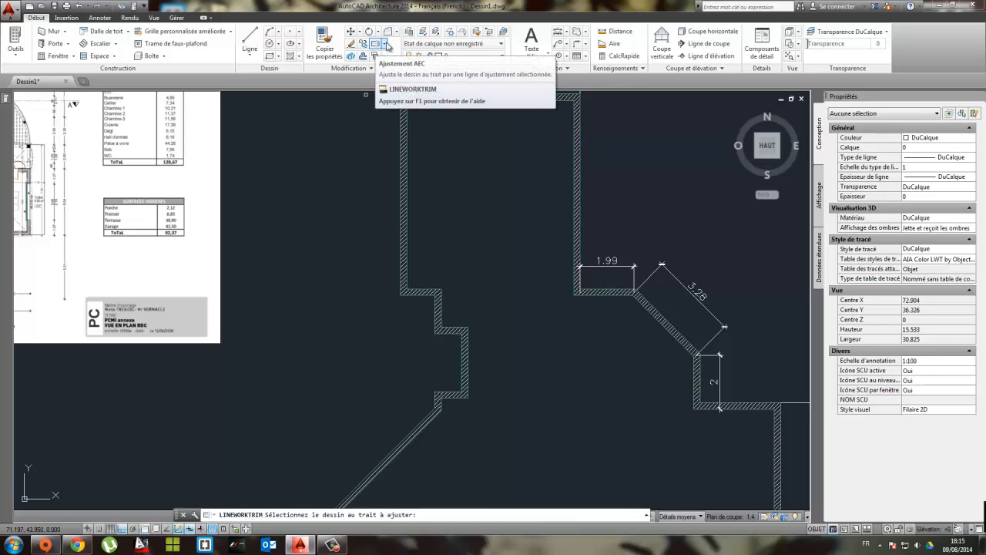
click(388, 46)
click(394, 80)
key(Escape)
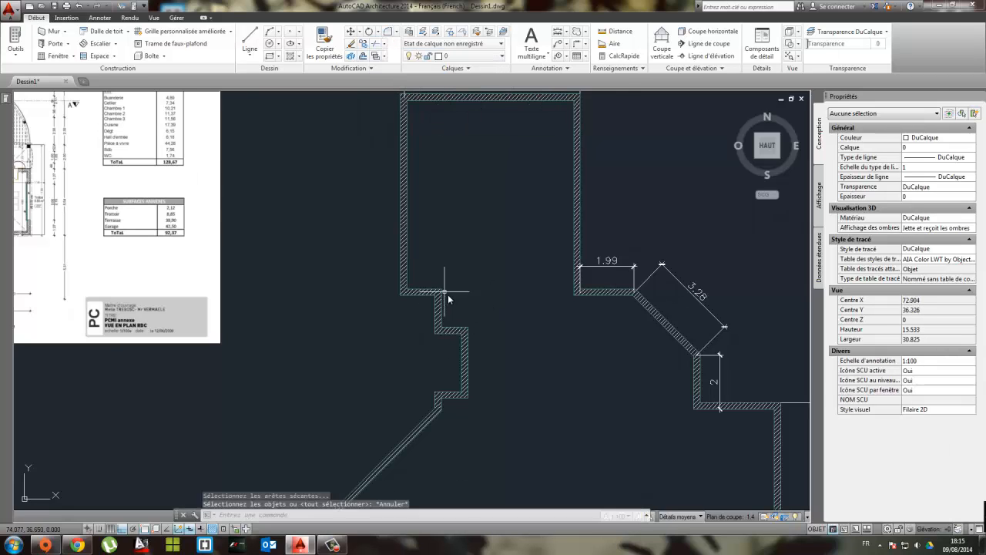
Examine the closed outer wall outline beside the floor plan, from the garage and porch to the bedroom wing
scroll(452, 315, down, 2)
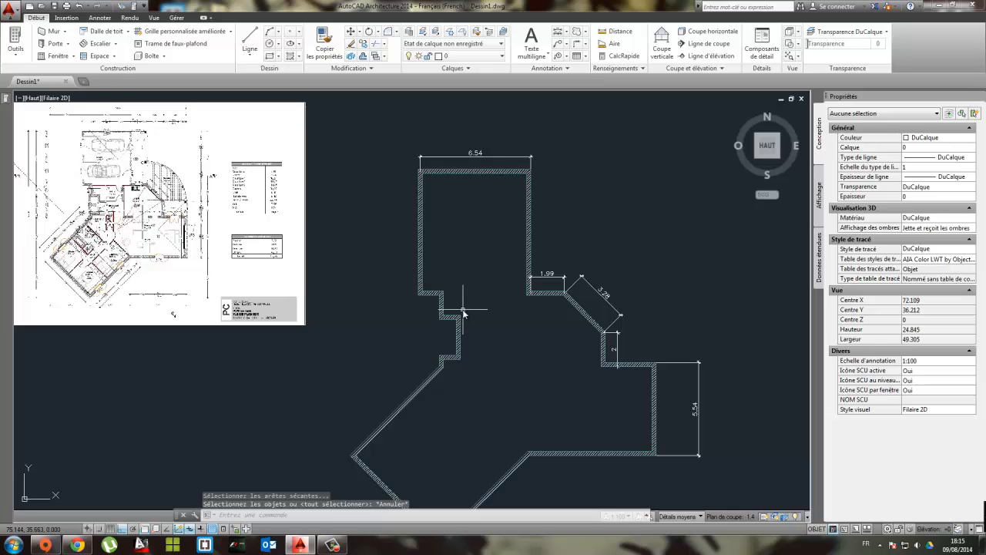
scroll(453, 320, down, 2)
mouse_move(461, 332)
middle_down()
mouse_move(447, 271)
mouse_move(480, 284)
mouse_move(486, 298)
middle_up()
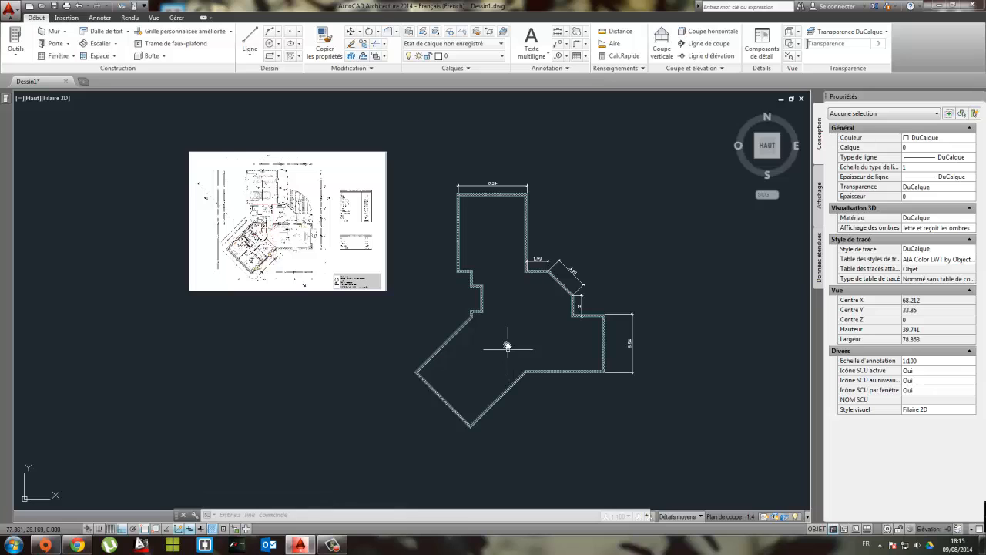
scroll(507, 281, up, 6)
scroll(474, 272, down, 2)
middle_drag(474, 272, 539, 298)
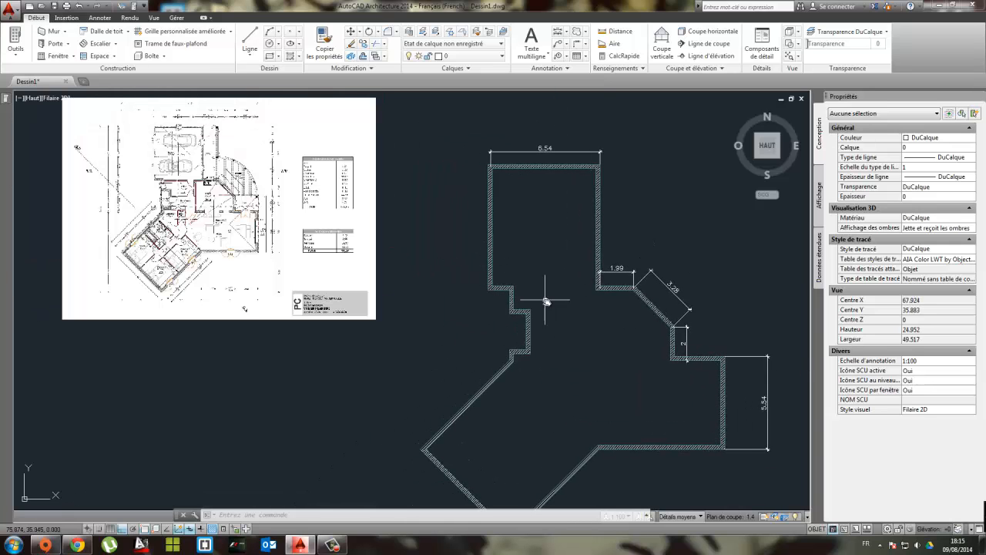
scroll(532, 298, down, 2)
scroll(516, 297, up, 2)
mouse_move(511, 293)
middle_down()
mouse_move(513, 318)
mouse_move(488, 297)
mouse_move(498, 319)
mouse_move(563, 335)
mouse_move(519, 326)
mouse_move(488, 302)
mouse_move(449, 320)
middle_up()
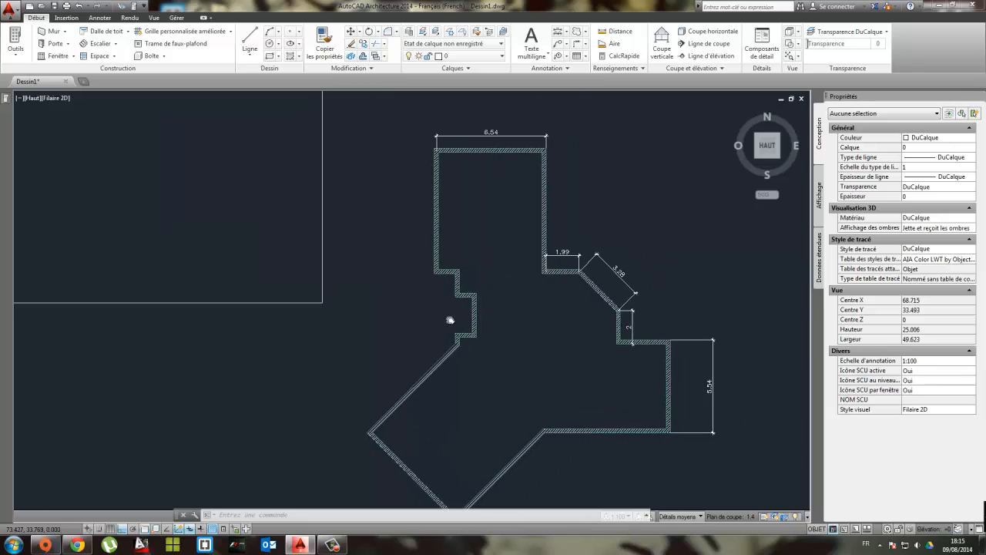